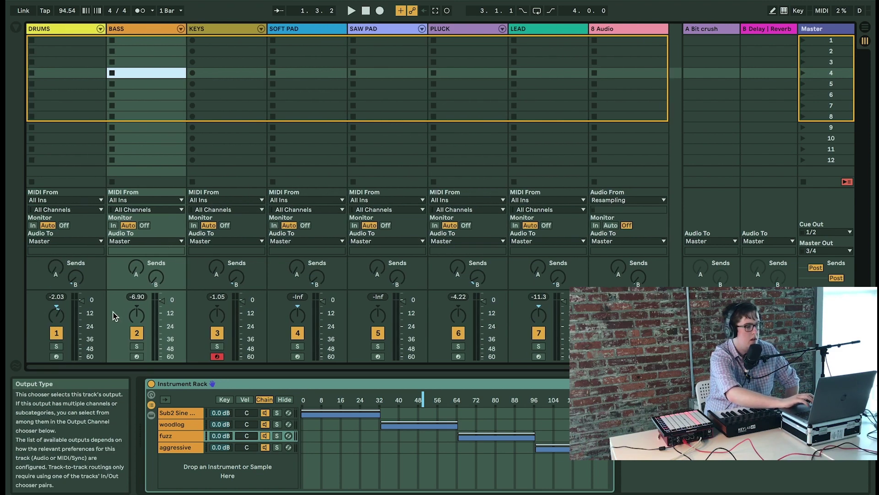
- Arm the DRUMS track and view the devices on the Bit crush return, the Delay | Reverb return and the DRUMS track
{"action": "left_click", "coordinate": [57, 356]}
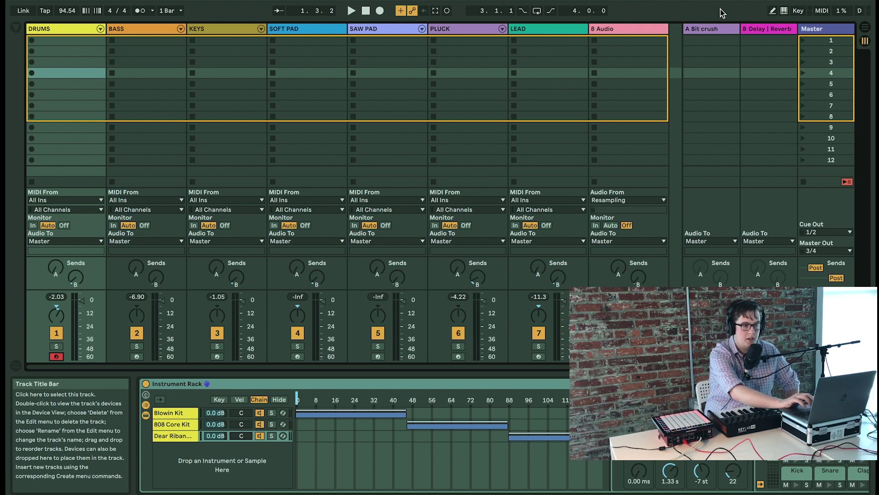
{"action": "left_click", "coordinate": [721, 30]}
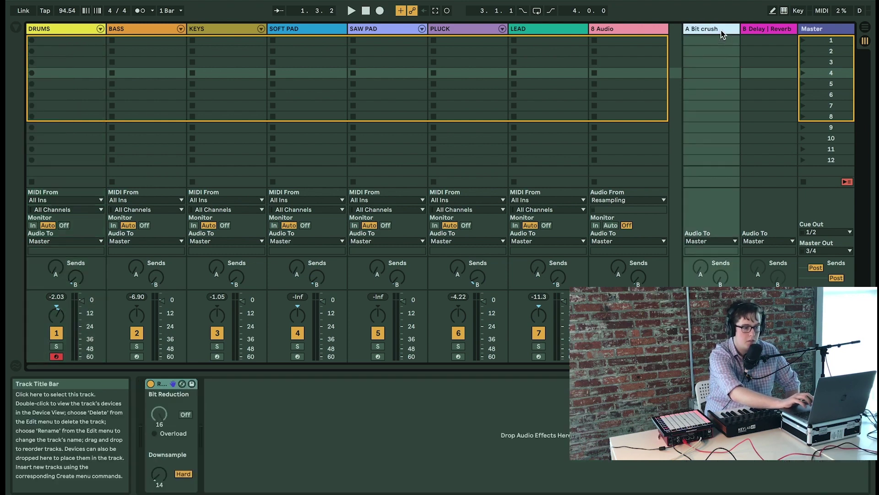
{"action": "left_click", "coordinate": [770, 29]}
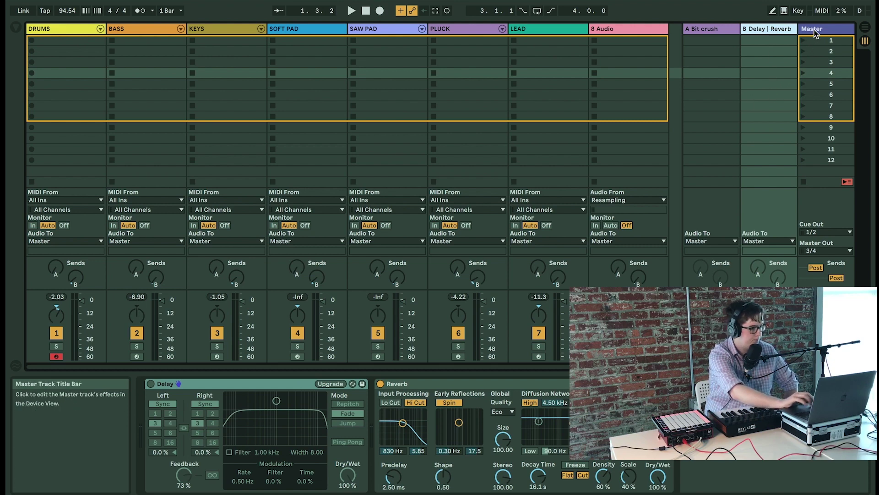
{"action": "left_click", "coordinate": [67, 29]}
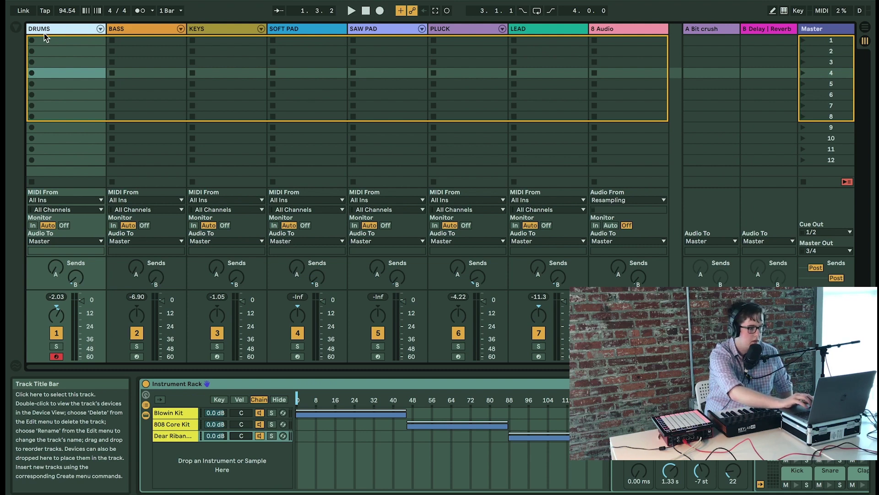
- Show the browser and look through the Sounds category, including the contents of its Ambient & Evolving folder
{"action": "left_click", "coordinate": [15, 28]}
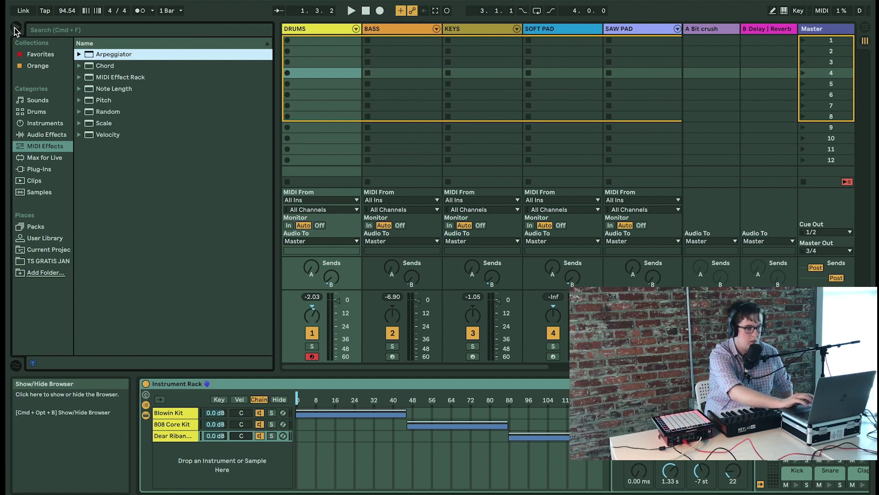
{"action": "scroll", "coordinate": [461, 98], "scroll_direction": "right", "scroll_amount": 2}
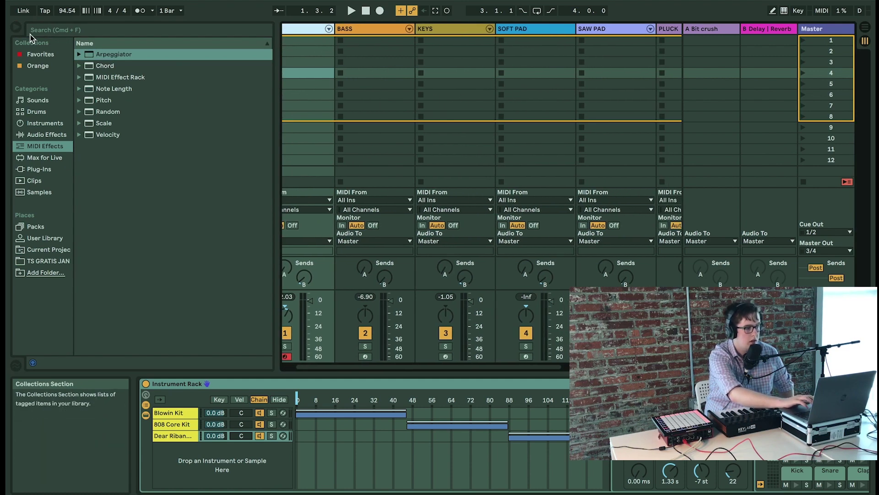
{"action": "left_click", "coordinate": [15, 27]}
{"action": "left_click", "coordinate": [16, 28]}
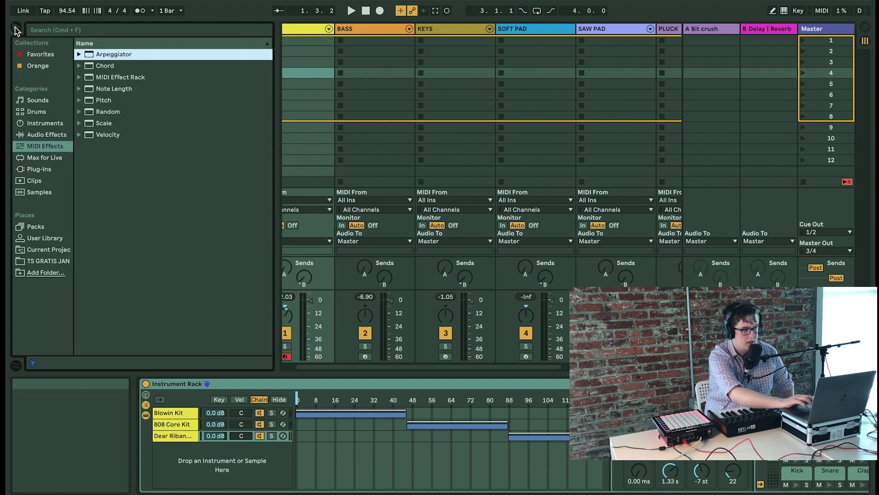
{"action": "left_click", "coordinate": [37, 101]}
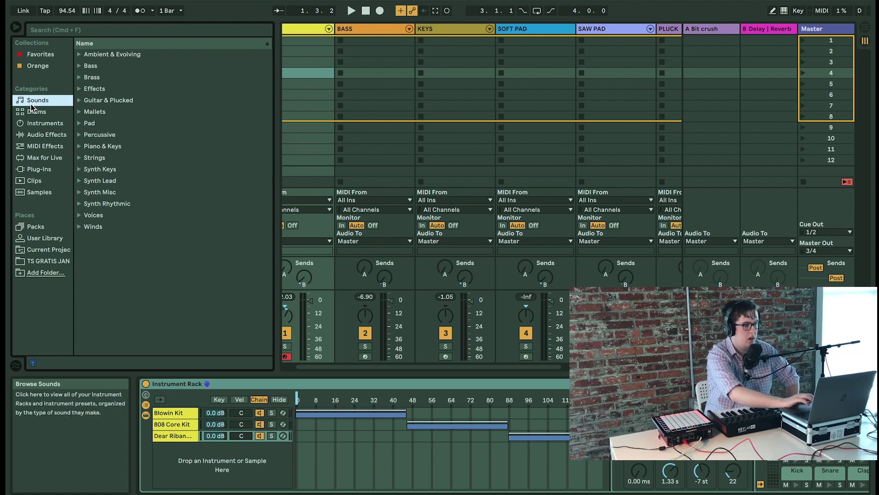
{"action": "left_click", "coordinate": [79, 54]}
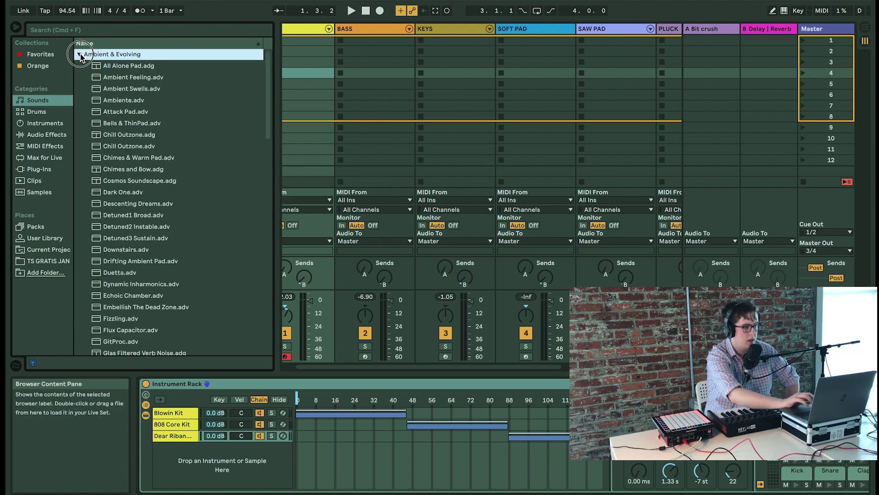
{"action": "left_click", "coordinate": [80, 55]}
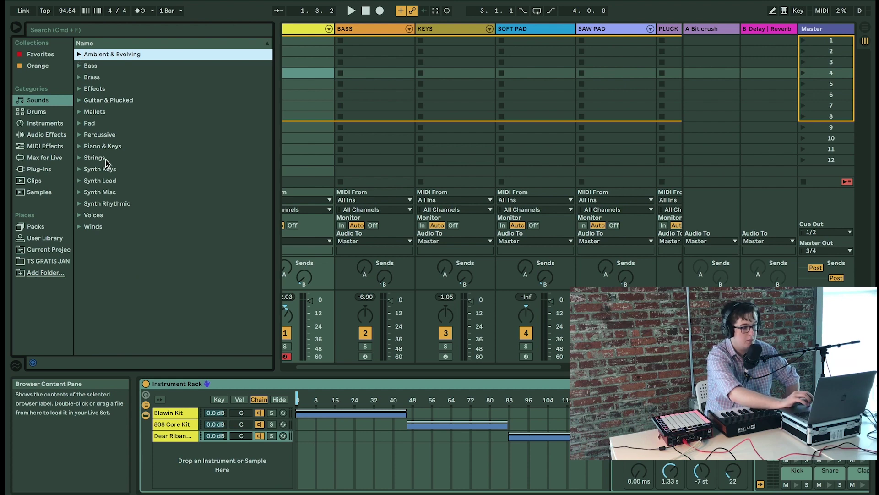
- Look through the browser's Drums, Instruments, Audio Effects, MIDI Effects, Max for Live, Plug-Ins, Clips and Samples categories
{"action": "left_click", "coordinate": [38, 112]}
{"action": "left_click", "coordinate": [43, 123]}
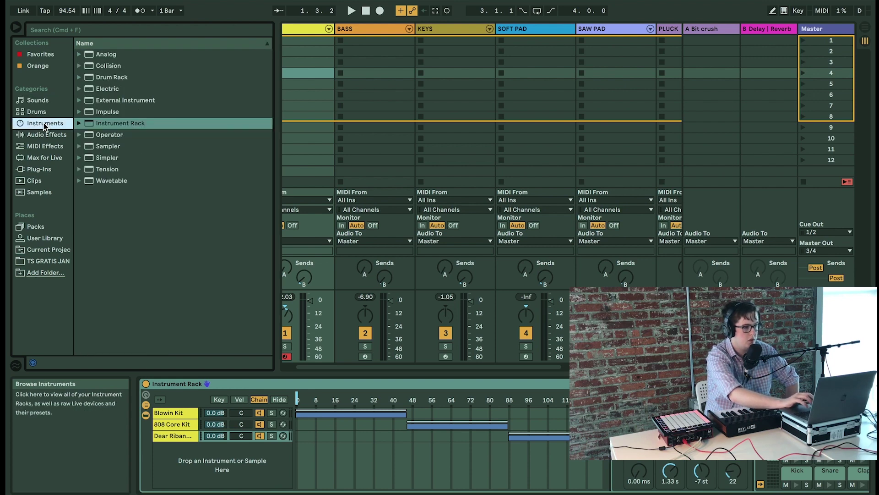
{"action": "left_click", "coordinate": [48, 134]}
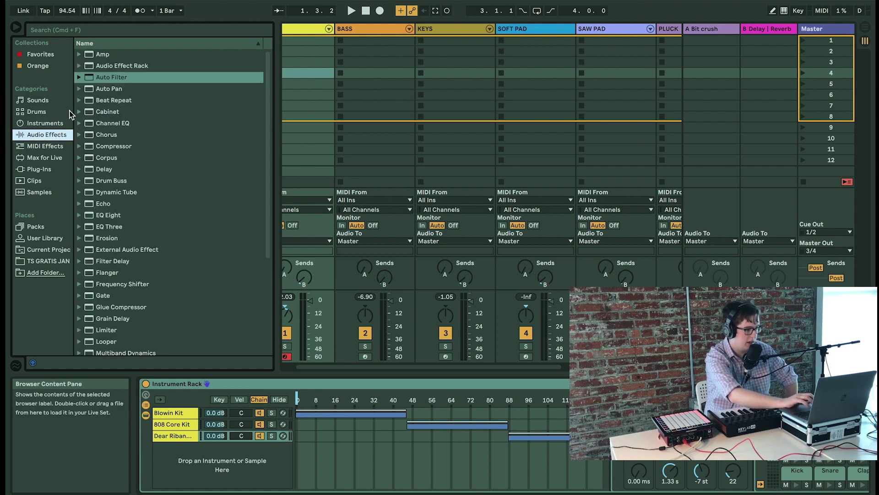
{"action": "left_click", "coordinate": [46, 146]}
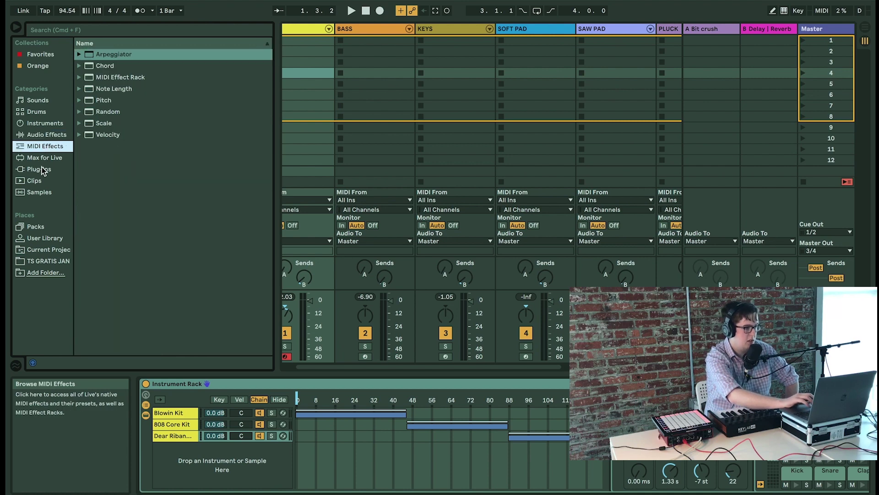
{"action": "left_click", "coordinate": [41, 169]}
{"action": "left_click", "coordinate": [38, 158]}
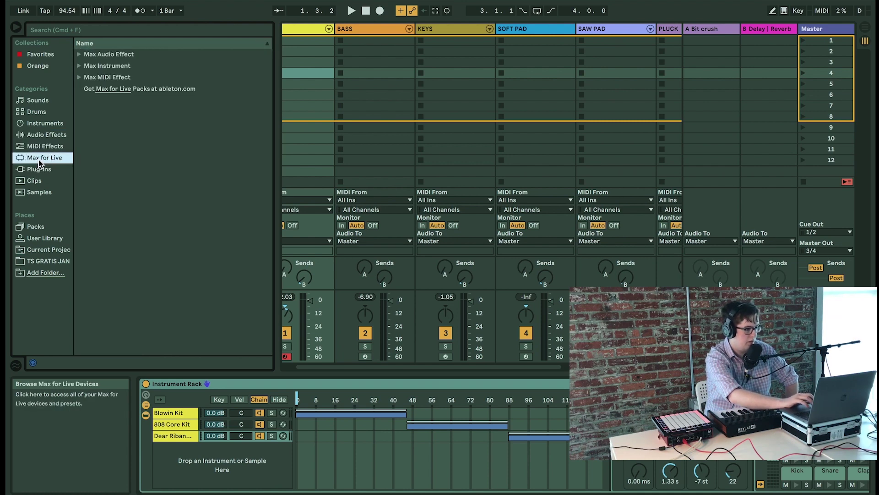
{"action": "left_click", "coordinate": [39, 169]}
{"action": "left_click", "coordinate": [40, 181]}
{"action": "left_click", "coordinate": [40, 191]}
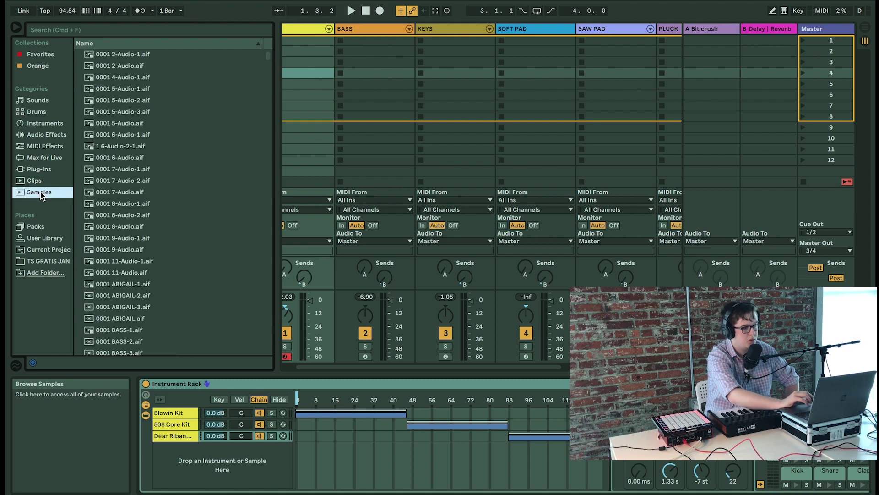
- Review the Sounds, Drums, Audio Effects and MIDI Effects categories again, ending on the third-party Plug-Ins list
{"action": "left_click", "coordinate": [36, 101]}
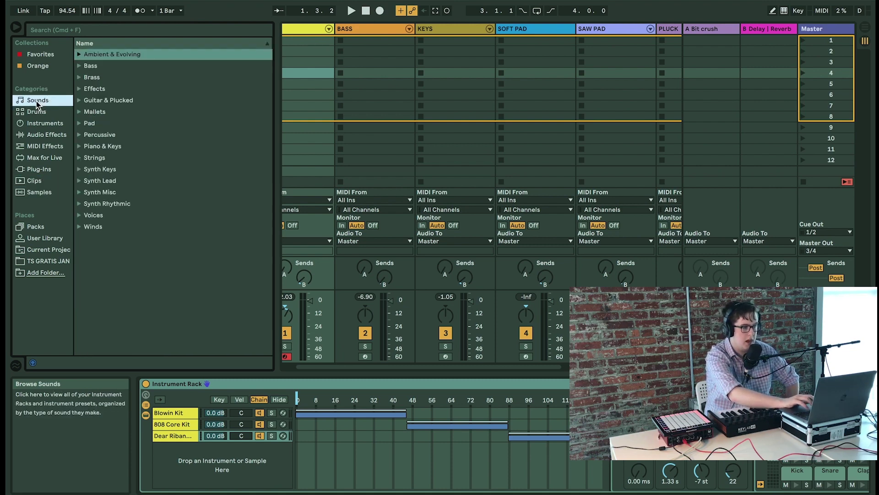
{"action": "left_click", "coordinate": [36, 111]}
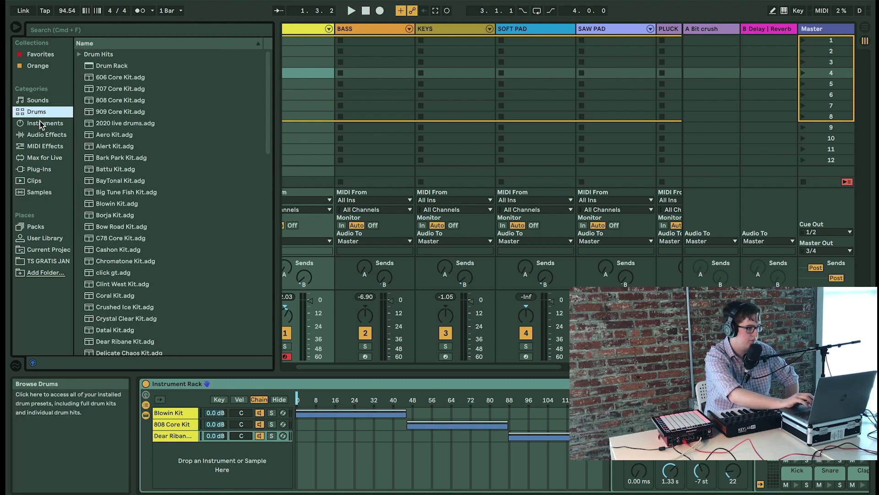
{"action": "left_click", "coordinate": [48, 137]}
{"action": "left_click", "coordinate": [50, 146]}
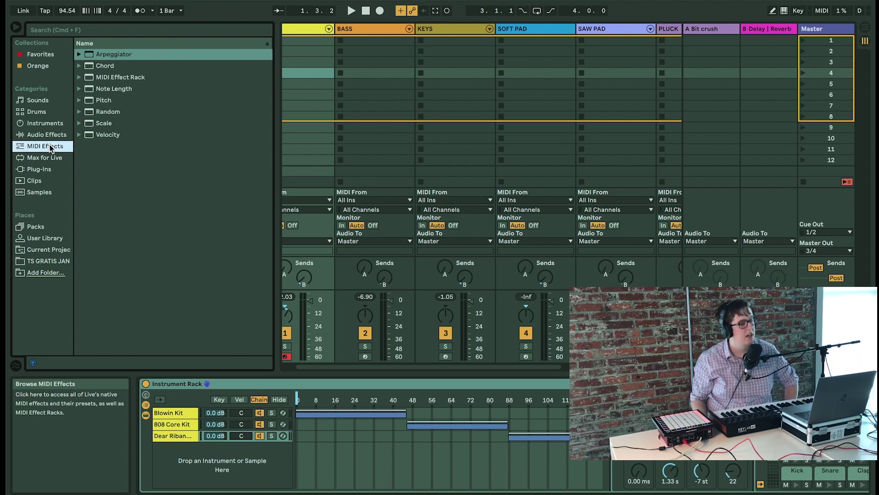
{"action": "left_click", "coordinate": [42, 169]}
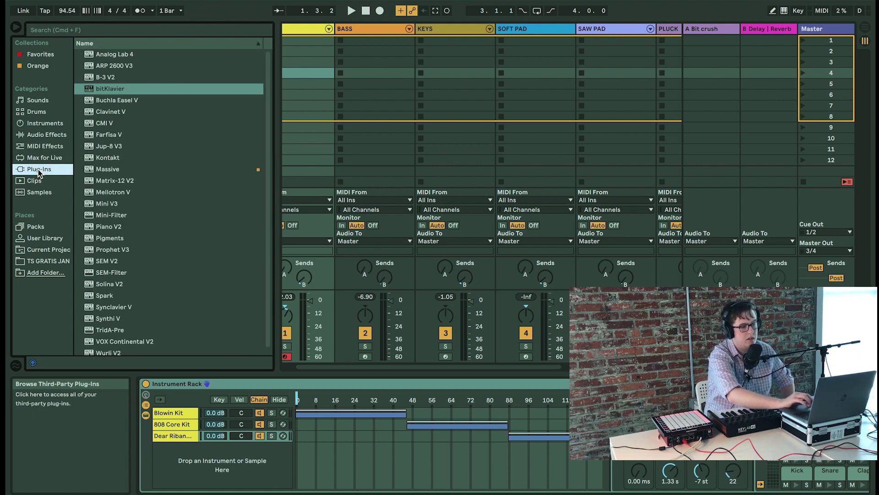
- Make the browser narrower and hide it so that all tracks from DRUMS to 8 Audio fit in view
{"action": "scroll", "coordinate": [387, 109], "scroll_direction": "left", "scroll_amount": 2}
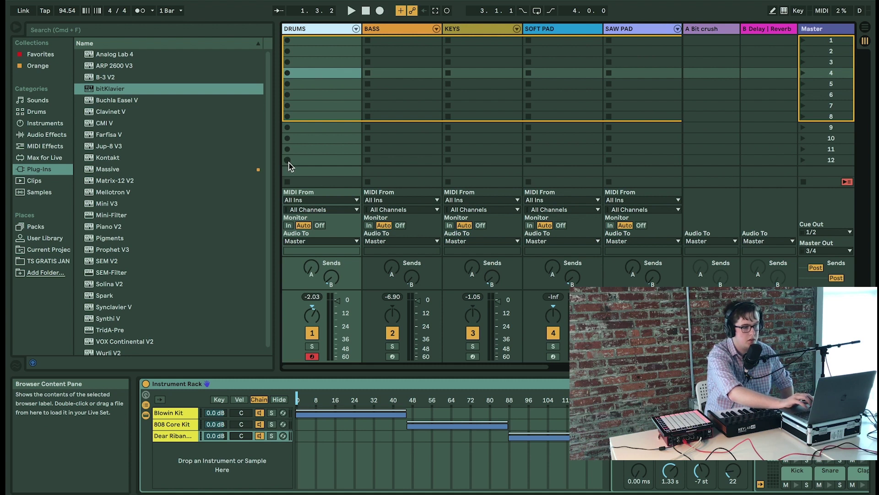
{"action": "left_click_drag", "start_coordinate": [279, 157], "coordinate": [162, 160]}
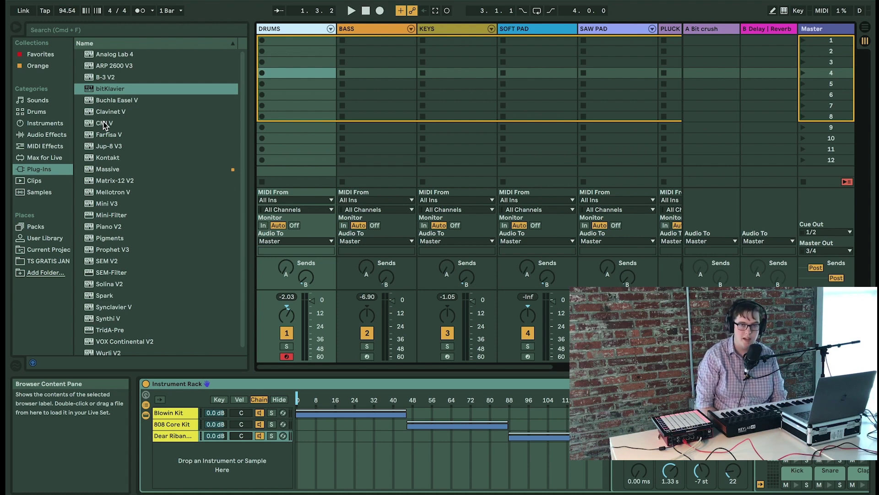
{"action": "left_click", "coordinate": [17, 27]}
{"action": "left_click", "coordinate": [17, 28]}
{"action": "left_click", "coordinate": [17, 27]}
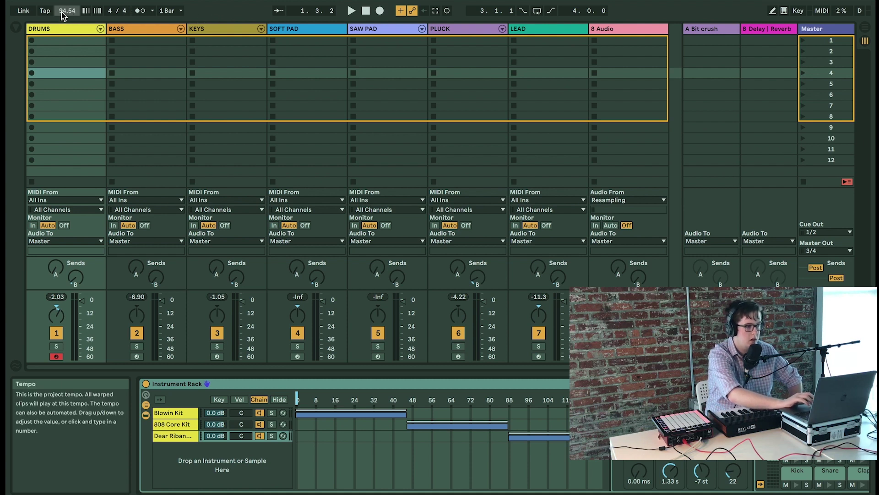
- Review the global launch quantization options, keeping 1 Bar, and turn on the metronome
{"action": "left_click", "coordinate": [142, 10]}
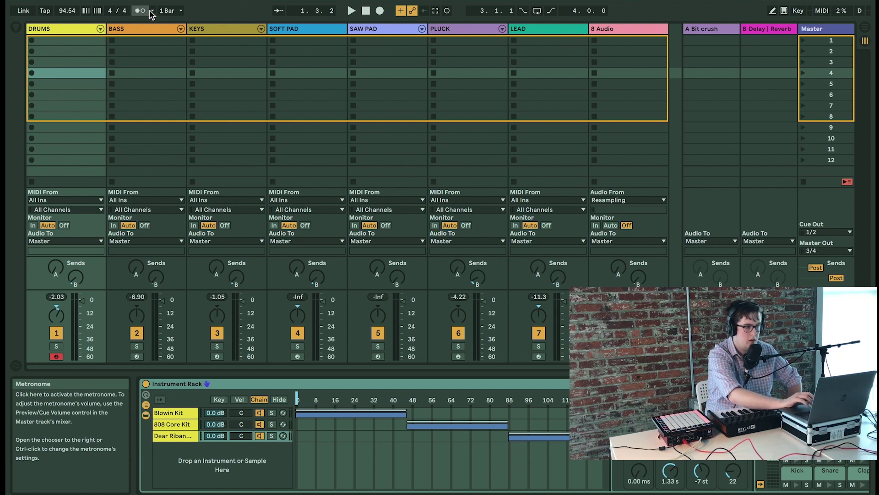
{"action": "left_click", "coordinate": [180, 11]}
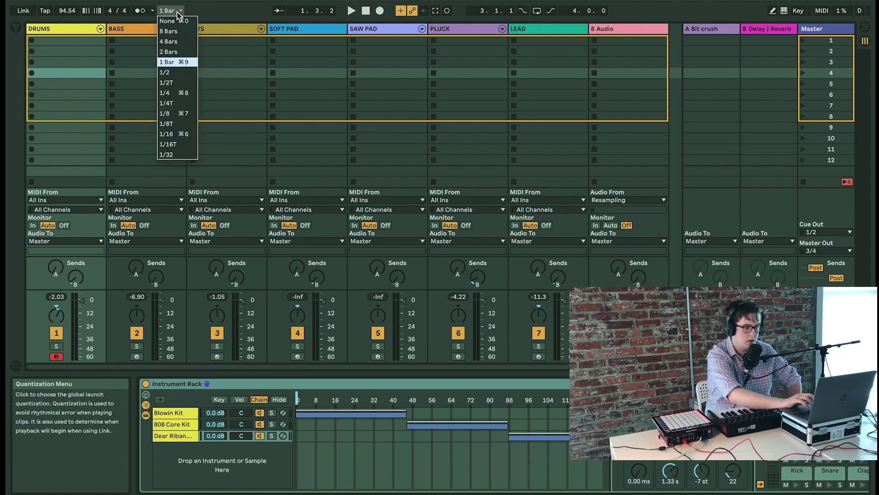
{"action": "left_click", "coordinate": [178, 14]}
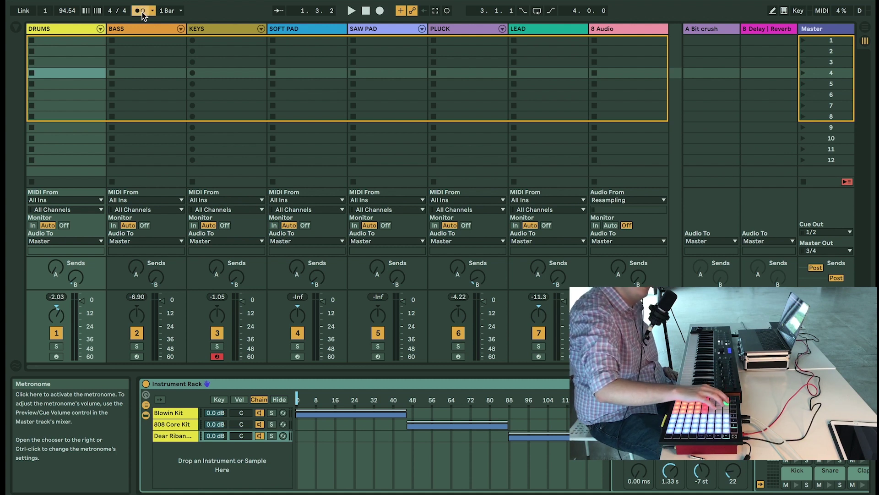
{"action": "left_click", "coordinate": [142, 12]}
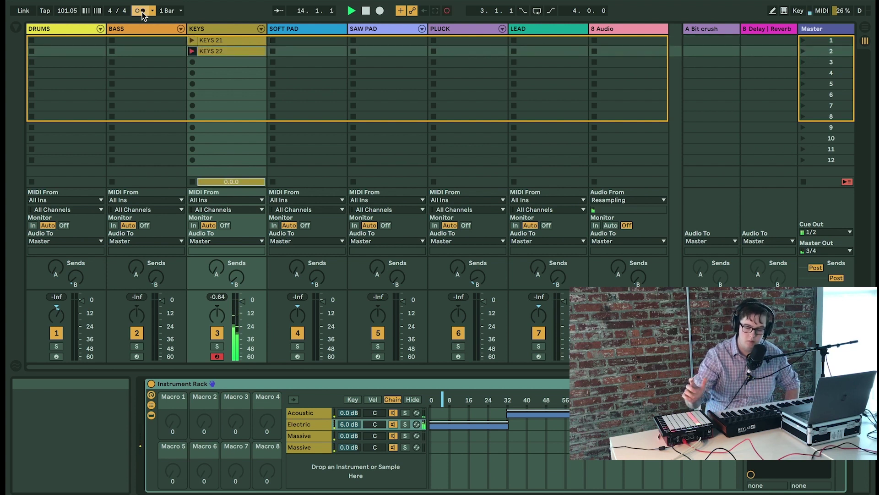
- Remove the KEYS 21 and KEYS 22 clips from the KEYS track
{"action": "key", "text": "super+z"}
{"action": "left_click", "coordinate": [221, 50]}
{"action": "left_click", "coordinate": [221, 41]}
{"action": "key", "text": "Delete"}
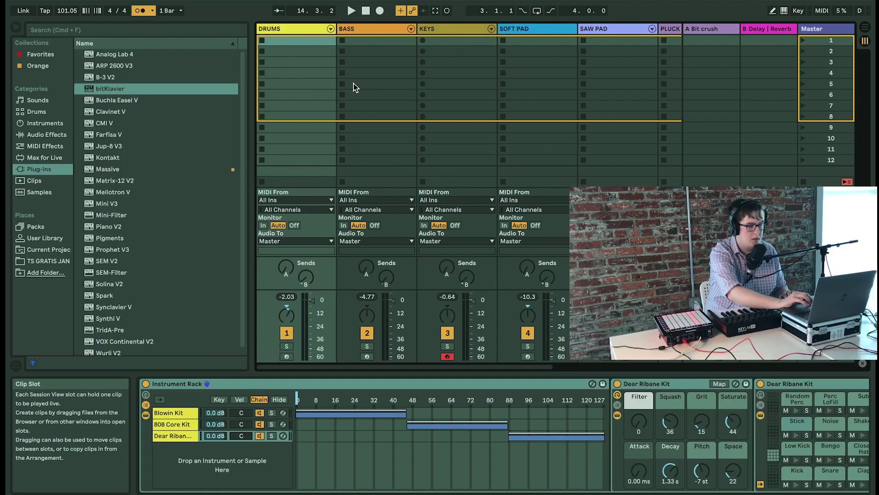
- Look across the remaining tracks and view the effects on the Master track
{"action": "scroll", "coordinate": [442, 124], "scroll_direction": "right", "scroll_amount": 5}
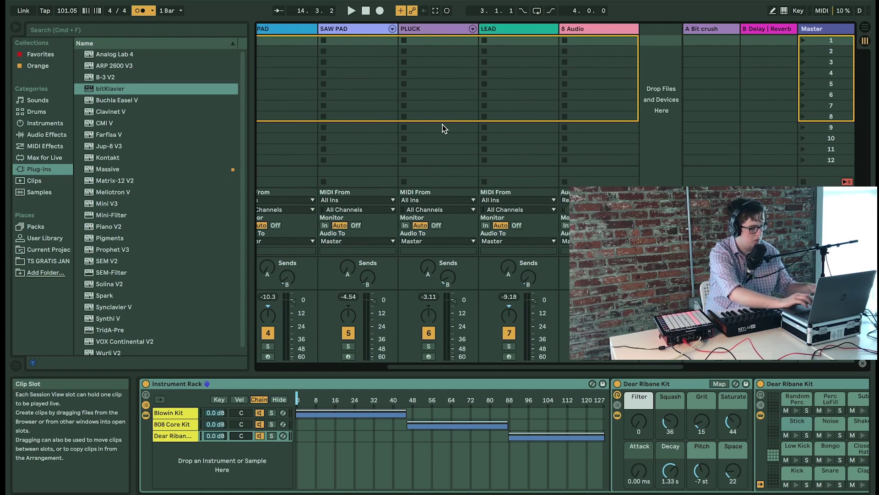
{"action": "left_click", "coordinate": [810, 31]}
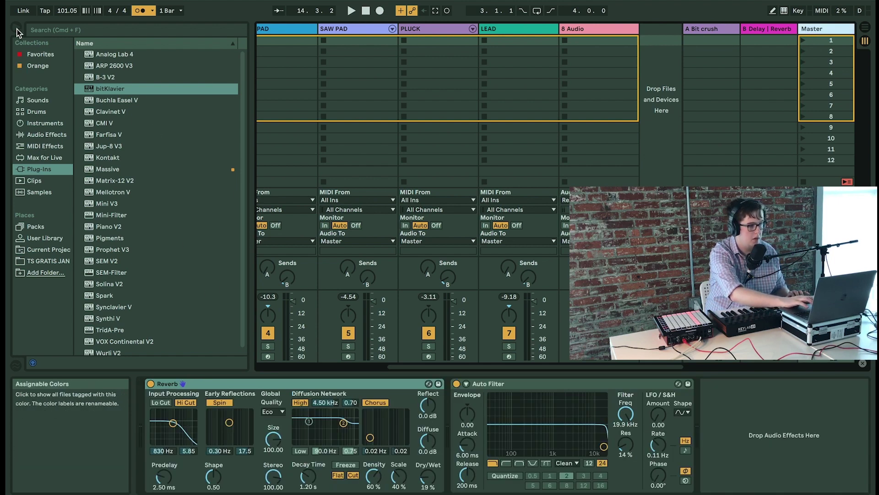
{"action": "scroll", "coordinate": [458, 138], "scroll_direction": "left", "scroll_amount": 5}
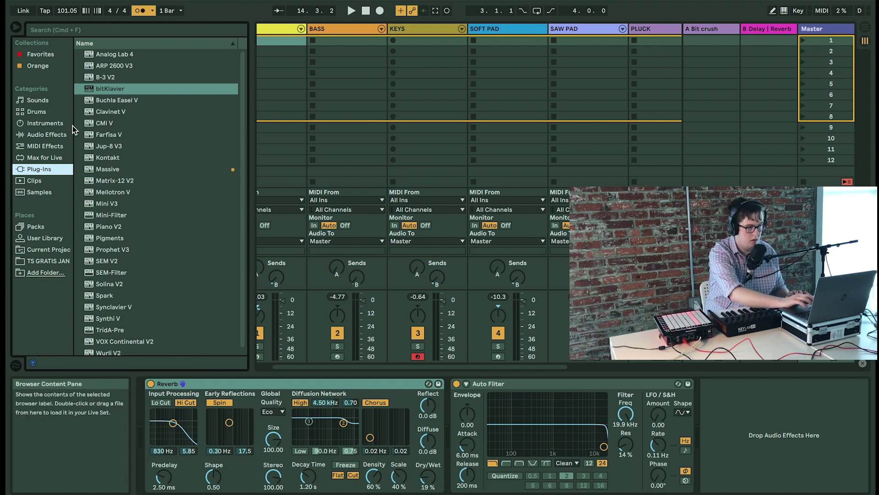
- Add the Phaser audio effect from the browser to the end of the Master track's device chain
{"action": "left_click", "coordinate": [44, 134]}
{"action": "scroll", "coordinate": [138, 233], "scroll_direction": "down", "scroll_amount": 5}
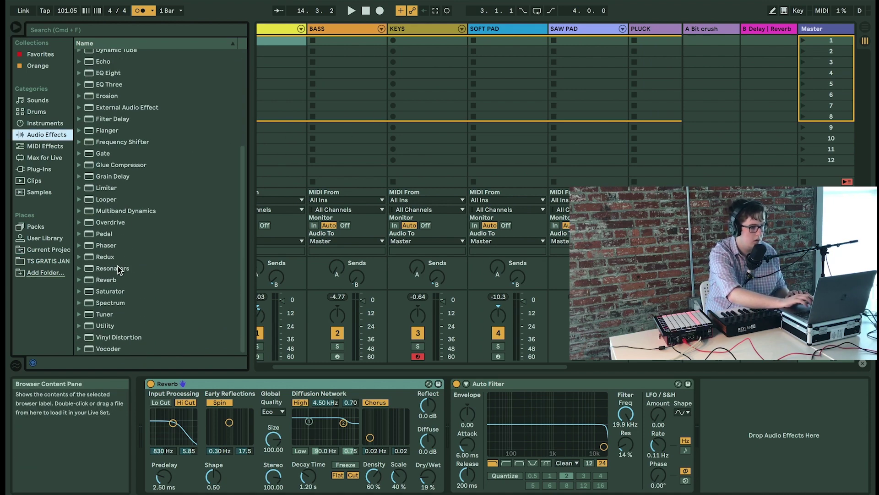
{"action": "left_click", "coordinate": [112, 247]}
{"action": "left_click", "coordinate": [106, 248]}
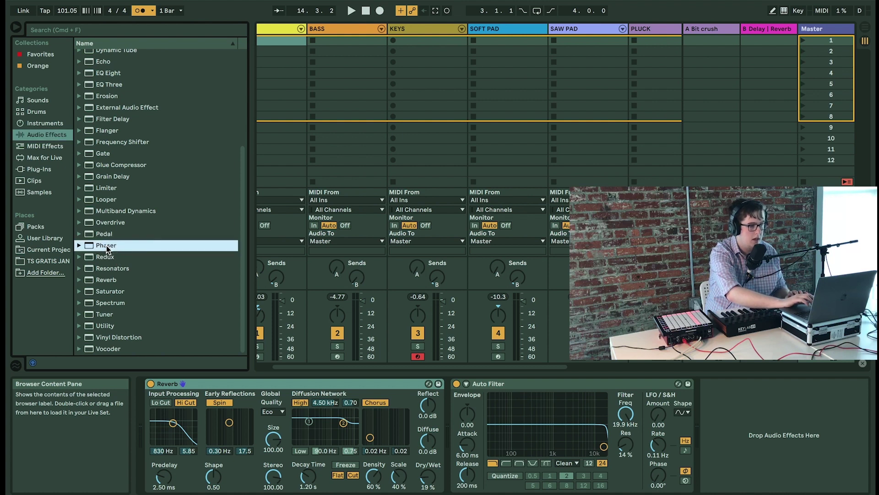
{"action": "left_click", "coordinate": [830, 32]}
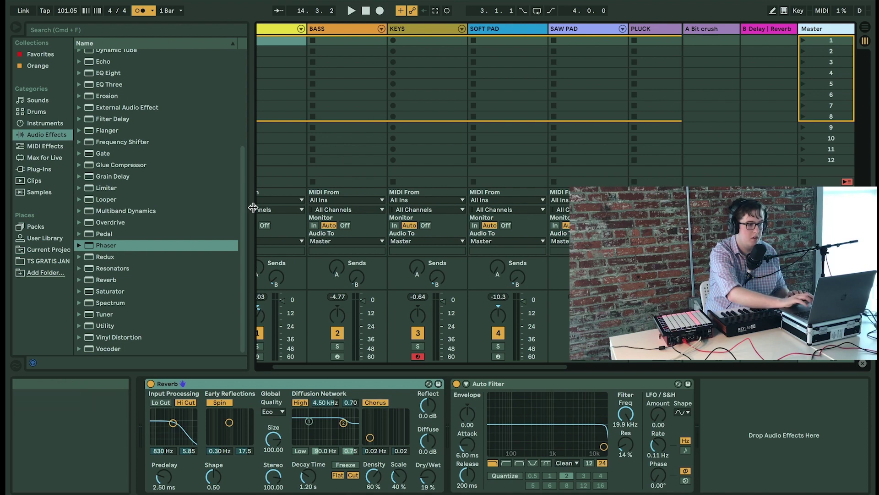
{"action": "double_click", "coordinate": [105, 246]}
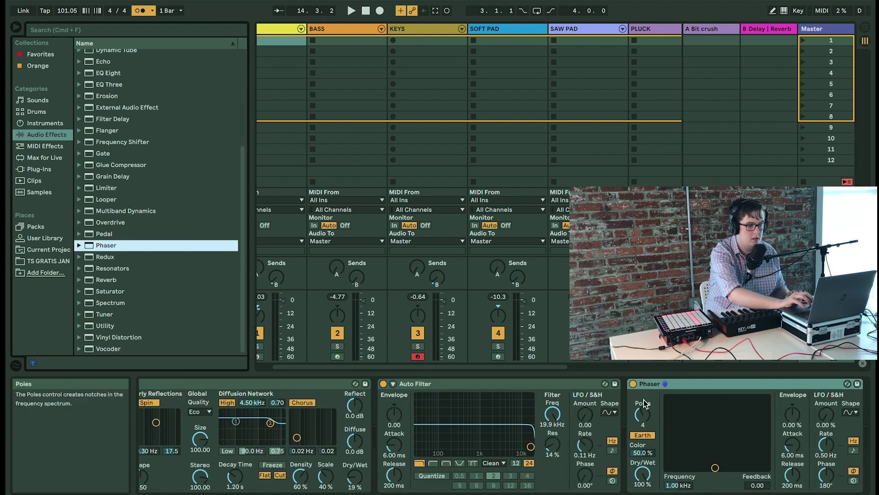
- Delete the Phaser from the Master track's device chain
{"action": "left_click", "coordinate": [677, 387]}
{"action": "key", "text": "Delete"}
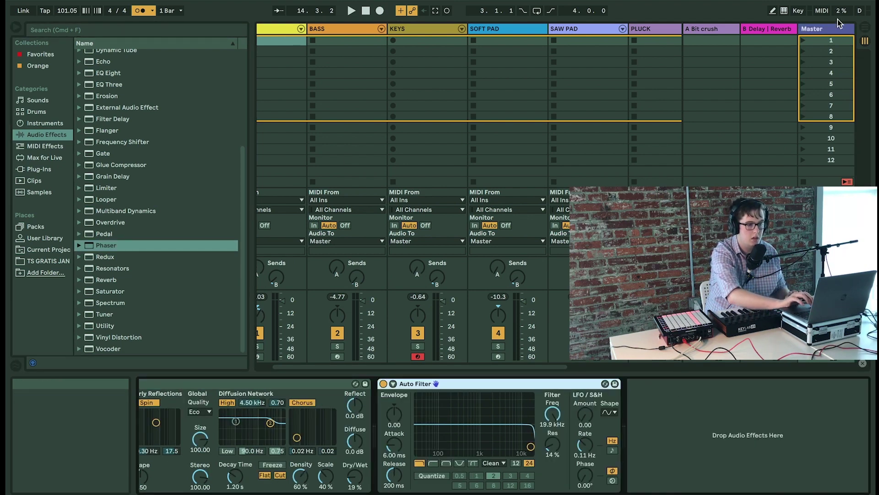
- Add the Phaser effect to the Master track's device chain and set its frequency to 825 Hz and feedback to 0.77
{"action": "left_click_drag", "start_coordinate": [101, 246], "coordinate": [833, 28]}
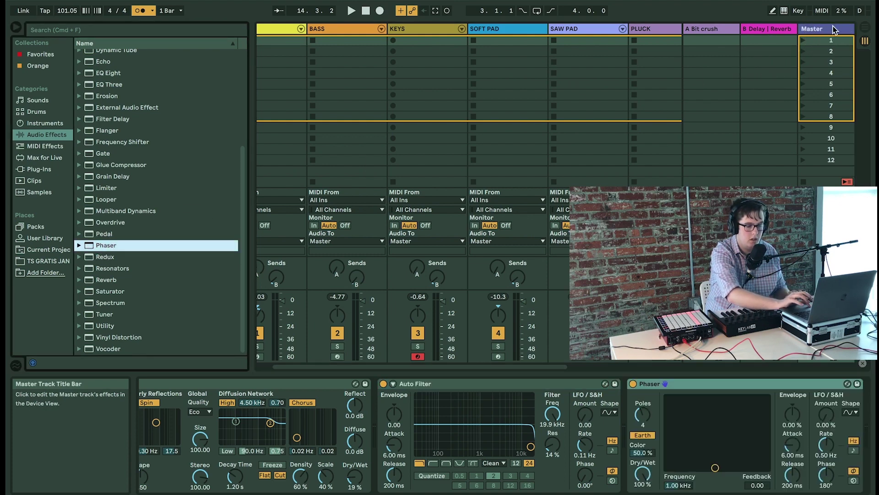
{"action": "left_click_drag", "start_coordinate": [716, 467], "coordinate": [700, 431]}
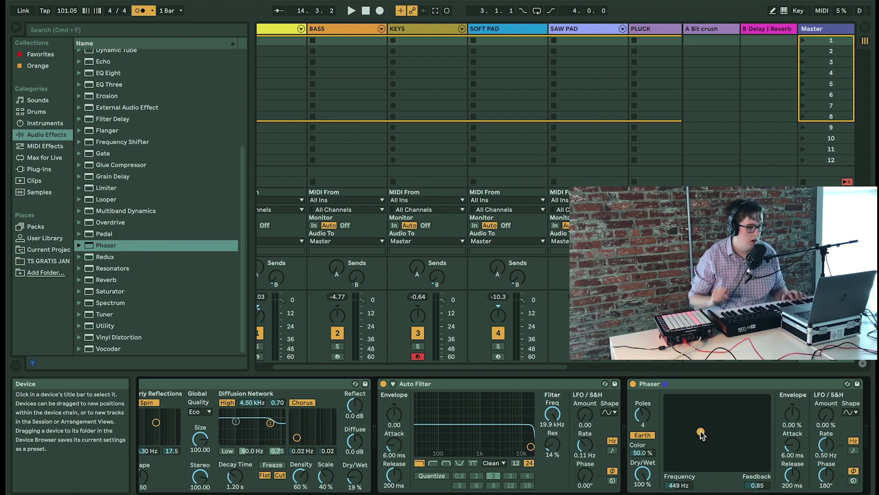
{"action": "left_click_drag", "start_coordinate": [701, 432], "coordinate": [711, 444]}
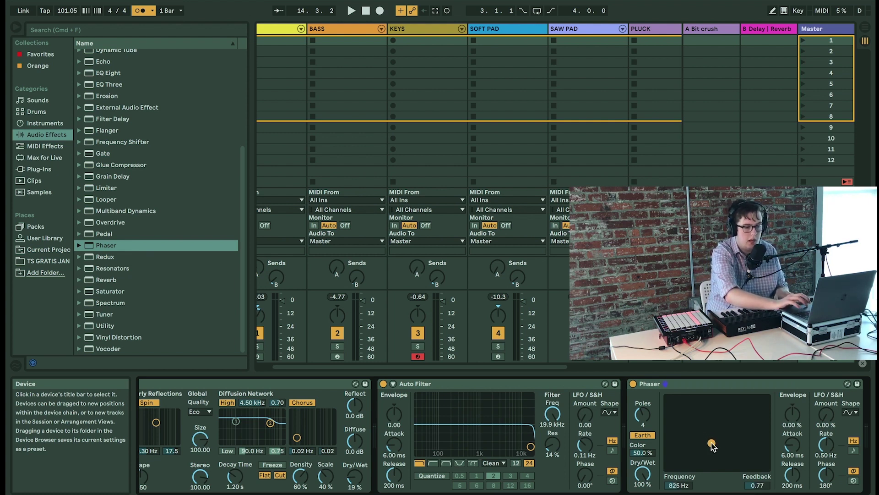
- MIDI-map the Phaser's Frequency parameter to the controller knob sending CC 16
{"action": "left_click", "coordinate": [682, 485]}
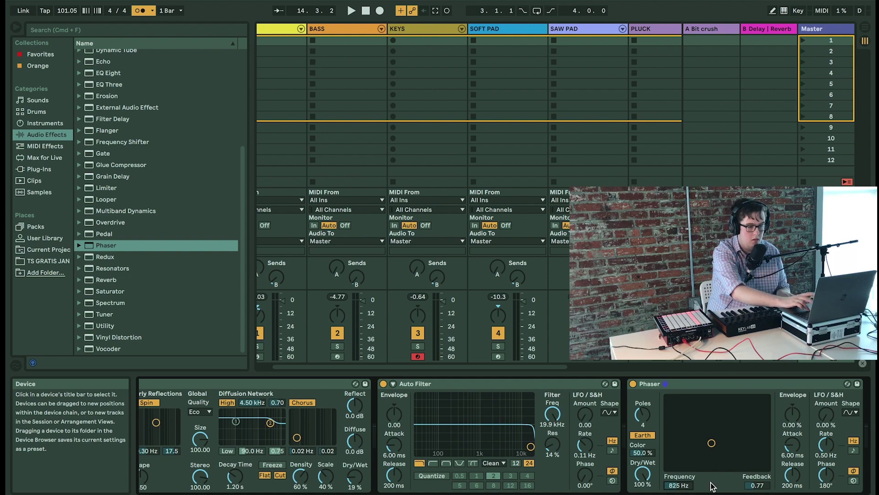
{"action": "key", "text": "super+m"}
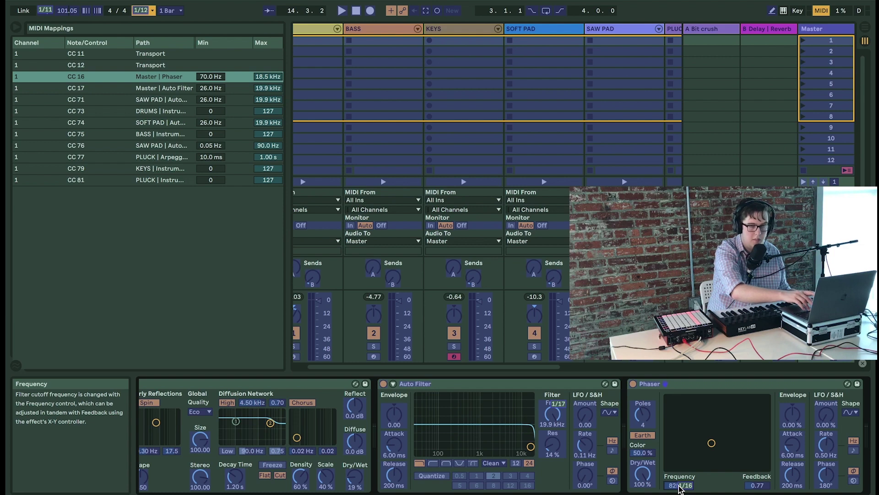
{"action": "key", "text": "super+m"}
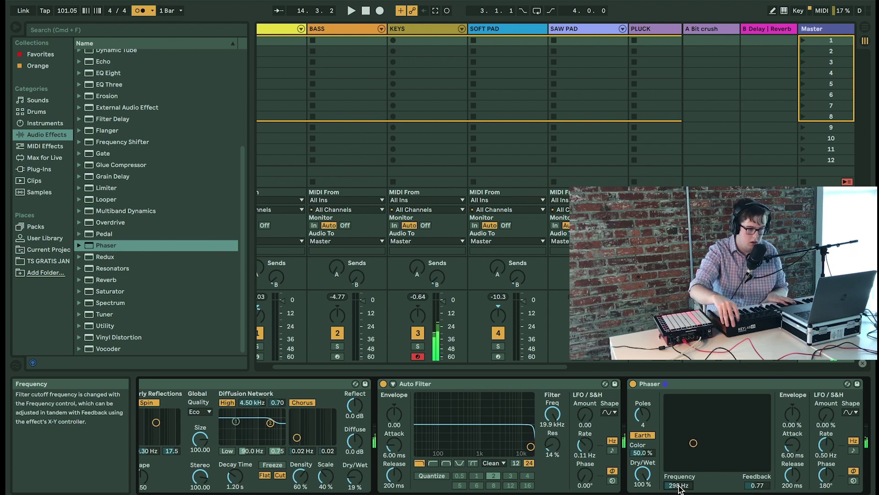
- Delete the Phaser from the Master track's device chain
{"action": "left_click", "coordinate": [696, 384]}
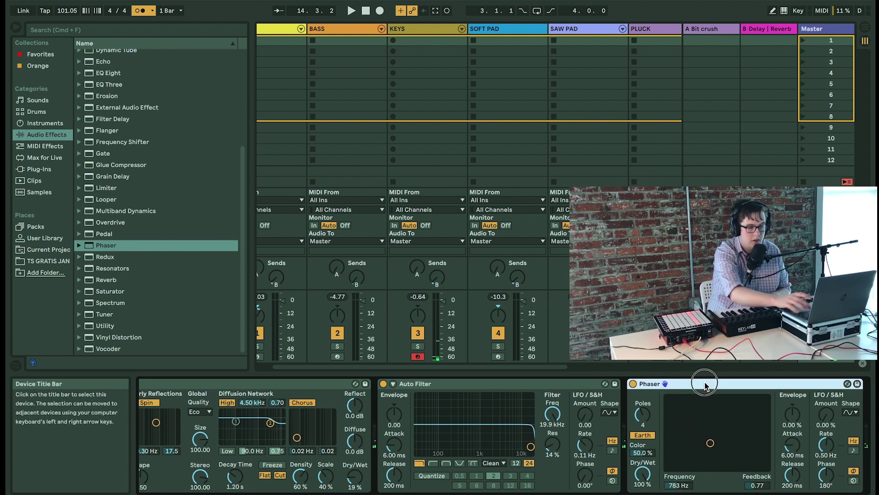
{"action": "key", "text": "Delete"}
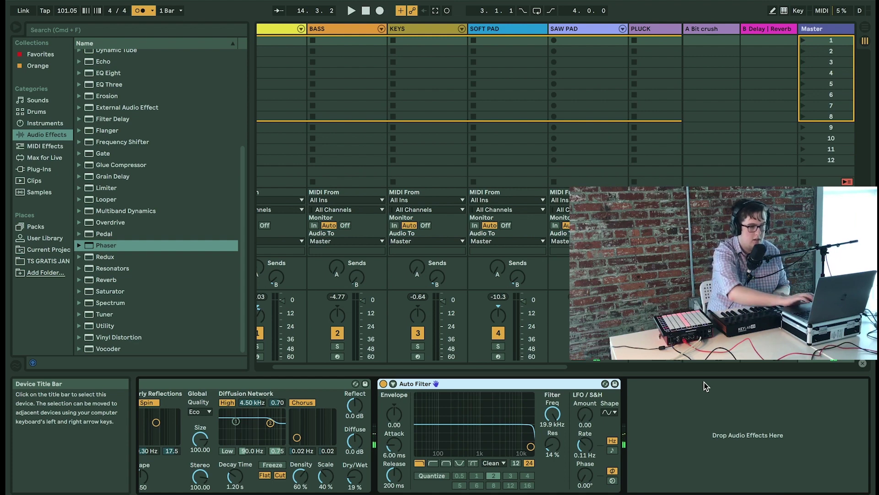
- Examine the device chains of the SAW PAD, DRUMS and BASS tracks with the browser hidden, and arm the BASS track
{"action": "left_click", "coordinate": [590, 29]}
{"action": "scroll", "coordinate": [735, 436], "scroll_direction": "right", "scroll_amount": 8}
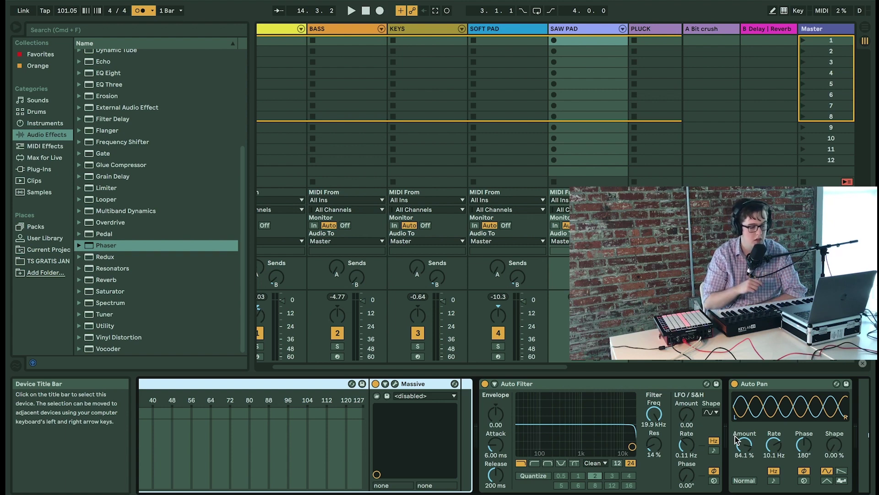
{"action": "left_click", "coordinate": [16, 27]}
{"action": "scroll", "coordinate": [242, 167], "scroll_direction": "left", "scroll_amount": 2}
{"action": "left_click", "coordinate": [64, 40]}
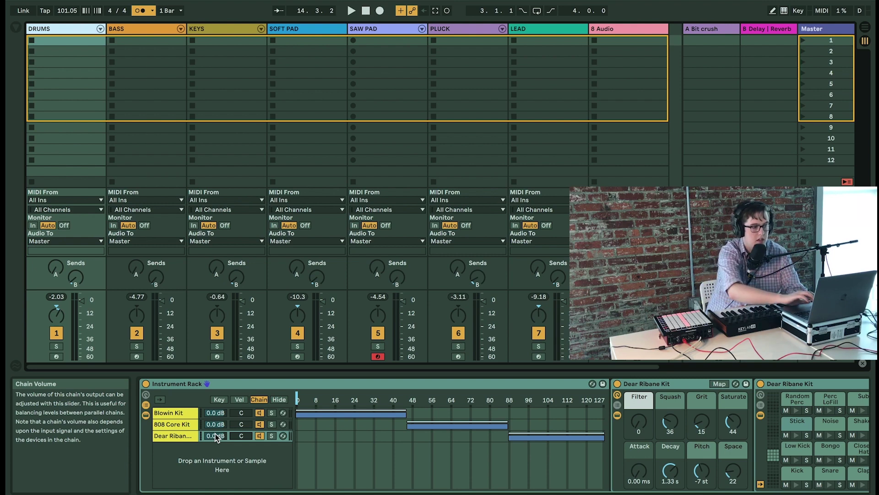
{"action": "left_click", "coordinate": [136, 356]}
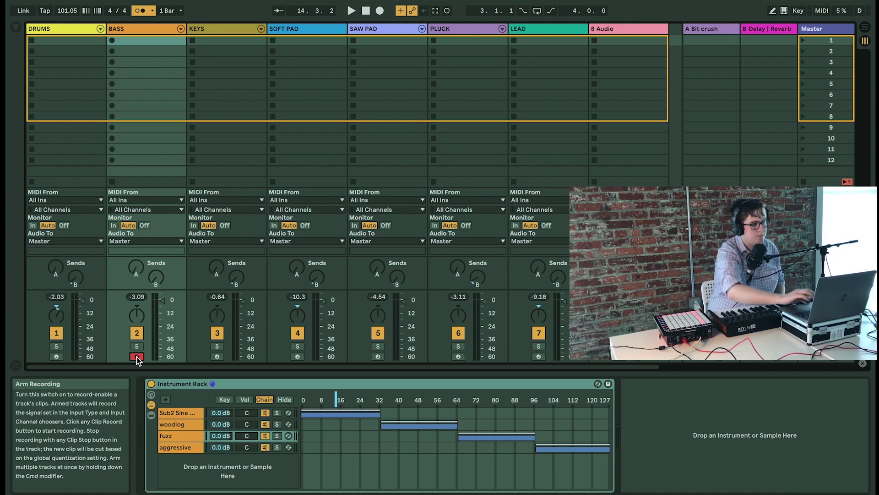
- Insert a new MIDI track after the 8 Audio track
{"action": "key", "text": "Left"}
{"action": "scroll", "coordinate": [658, 71], "scroll_direction": "right", "scroll_amount": 1}
{"action": "right_click", "coordinate": [656, 71]}
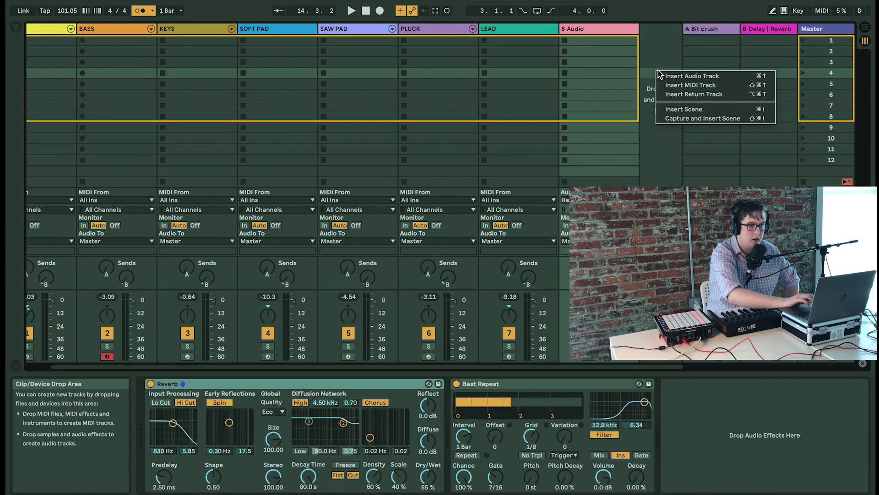
{"action": "left_click", "coordinate": [675, 84]}
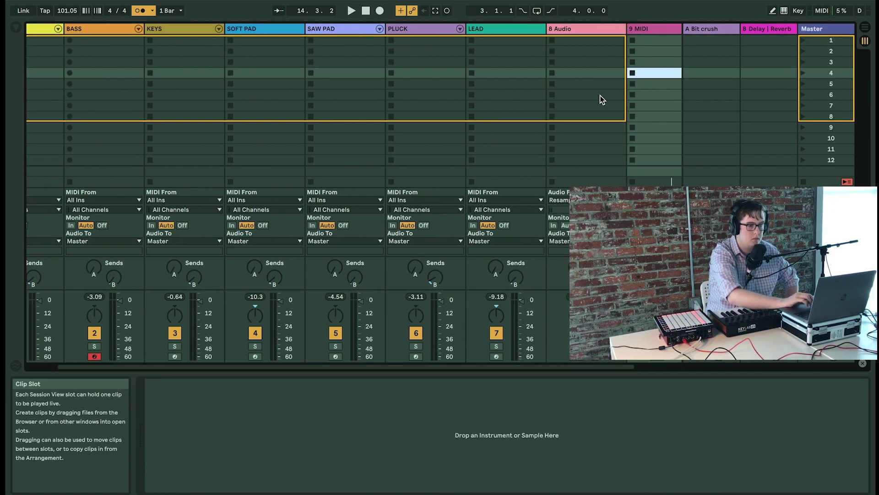
- Load an empty Instrument Rack from the browser onto the new MIDI track and show its chain list
{"action": "left_click", "coordinate": [612, 28]}
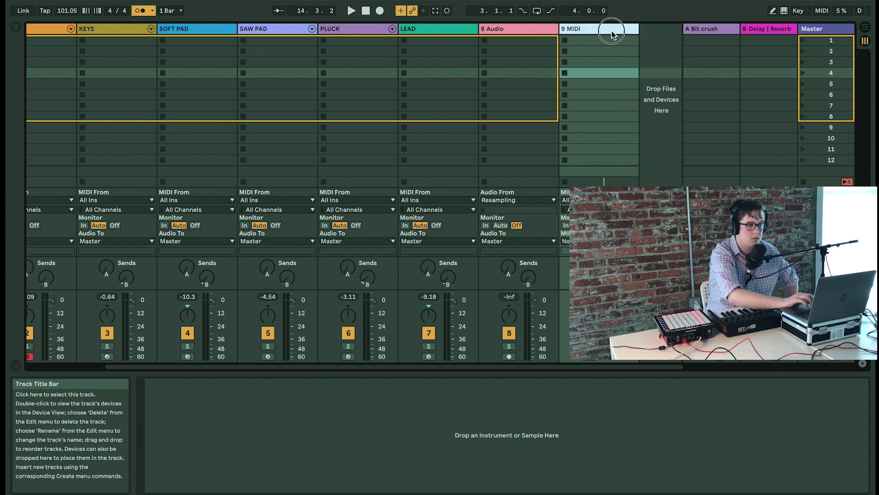
{"action": "left_click", "coordinate": [15, 27]}
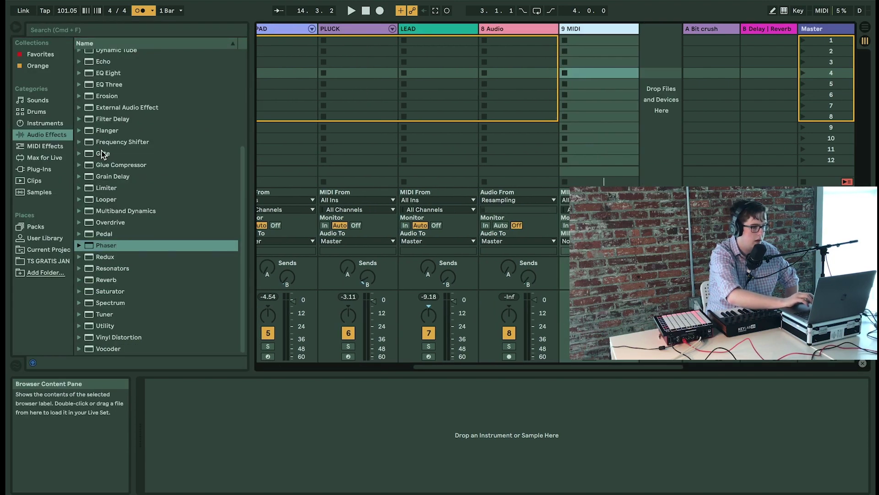
{"action": "left_click", "coordinate": [44, 123]}
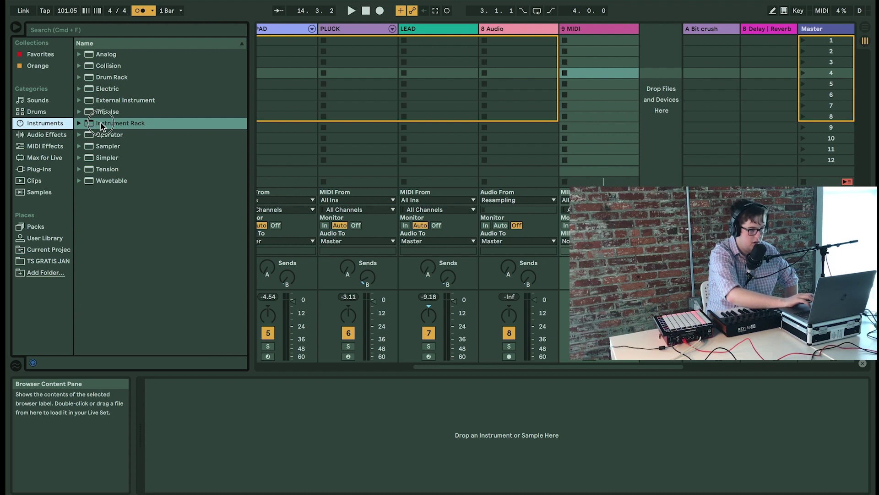
{"action": "left_click_drag", "start_coordinate": [100, 122], "coordinate": [592, 31]}
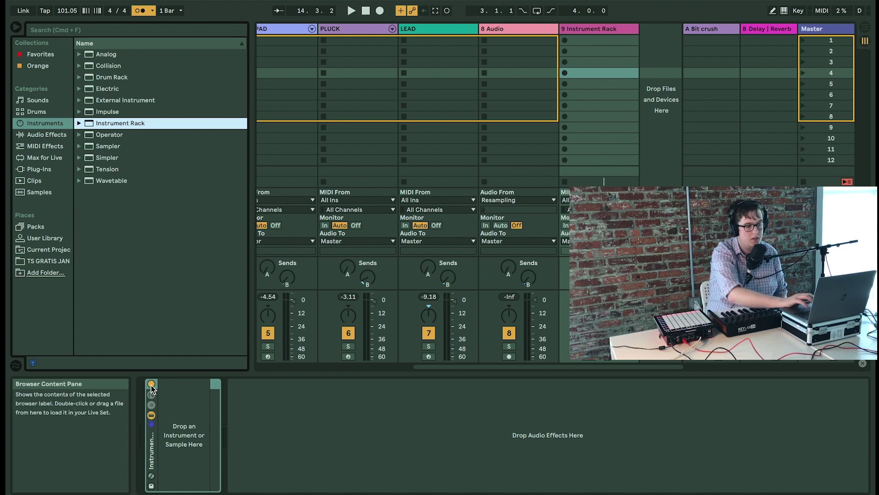
{"action": "left_click", "coordinate": [151, 405]}
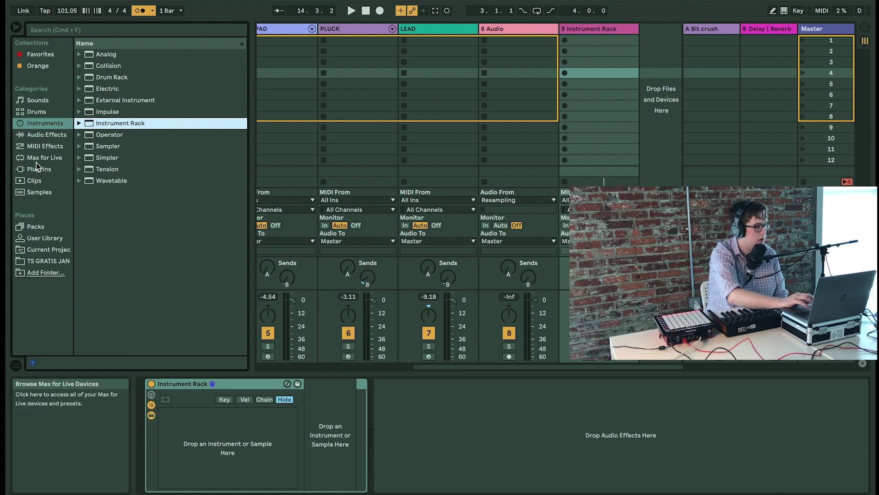
- Add the 12 String Chorus Guitar preset from the Guitar & Plucked sounds to the Instrument Rack as its first chain
{"action": "left_click", "coordinate": [41, 100]}
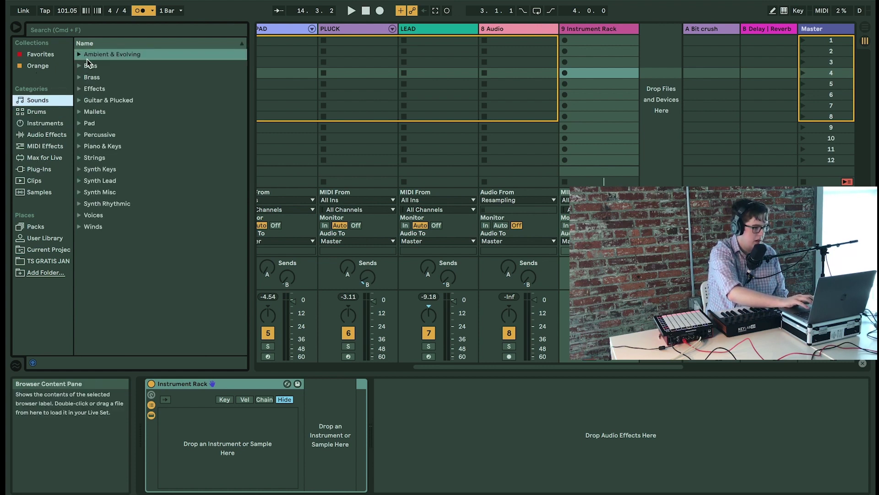
{"action": "left_click", "coordinate": [80, 134]}
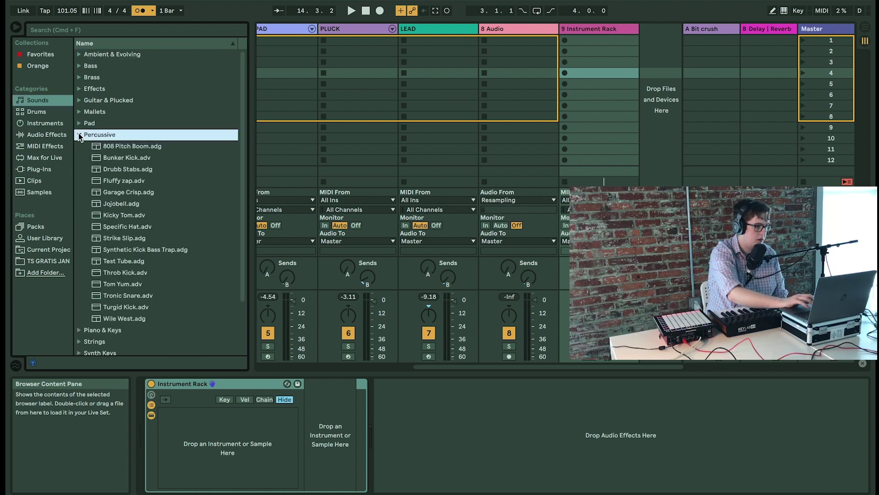
{"action": "left_click", "coordinate": [79, 133]}
{"action": "left_click", "coordinate": [79, 101]}
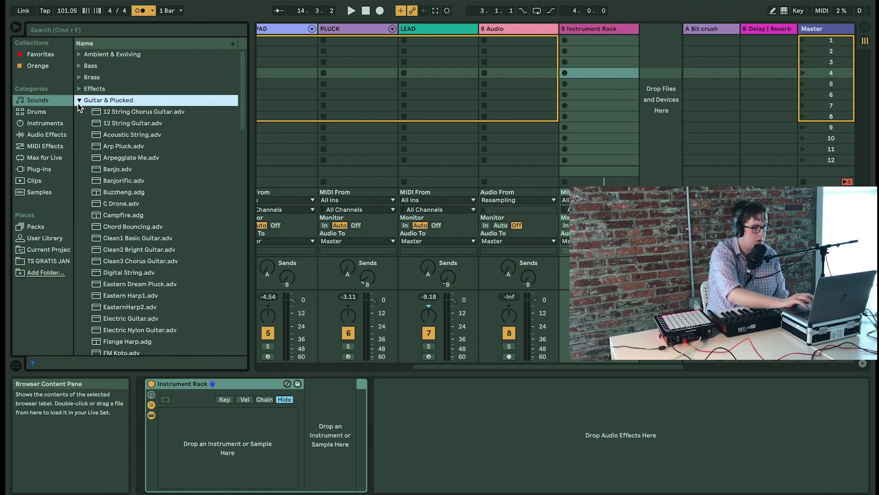
{"action": "key", "text": "Down"}
{"action": "left_click", "coordinate": [123, 112]}
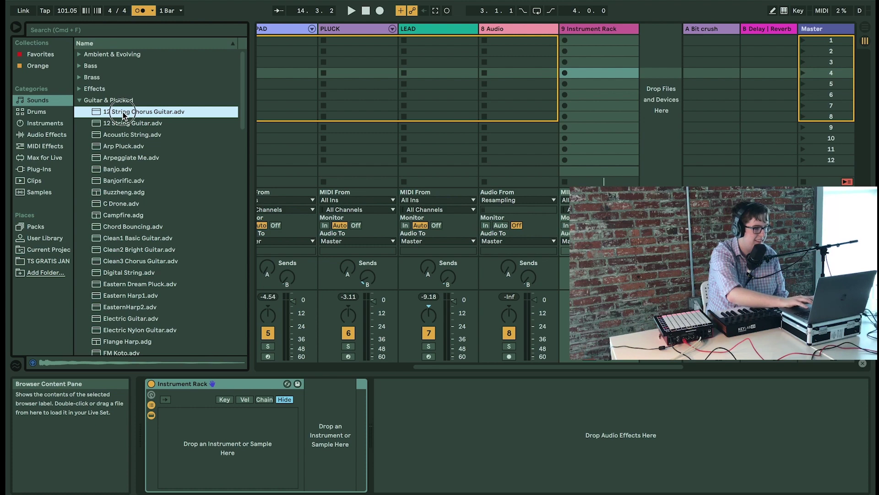
{"action": "left_click_drag", "start_coordinate": [123, 112], "coordinate": [206, 417]}
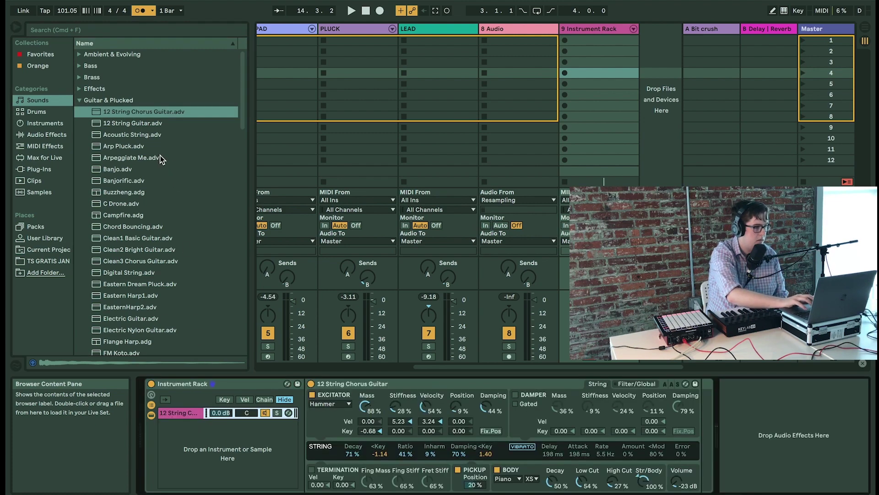
- Add the Arp Pluck and Eastern Dream Pluck presets to the Instrument Rack as two further chains
{"action": "left_click_drag", "start_coordinate": [137, 145], "coordinate": [204, 449]}
{"action": "left_click", "coordinate": [129, 193]}
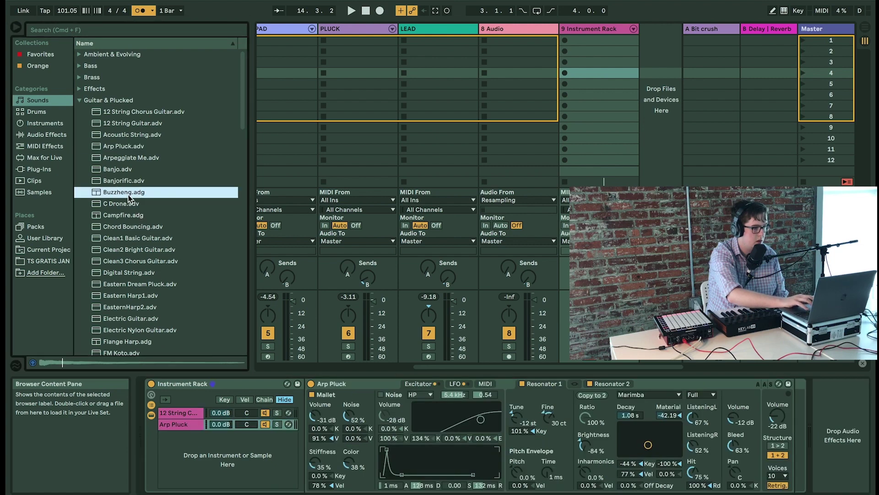
{"action": "left_click", "coordinate": [125, 180]}
{"action": "left_click", "coordinate": [126, 250]}
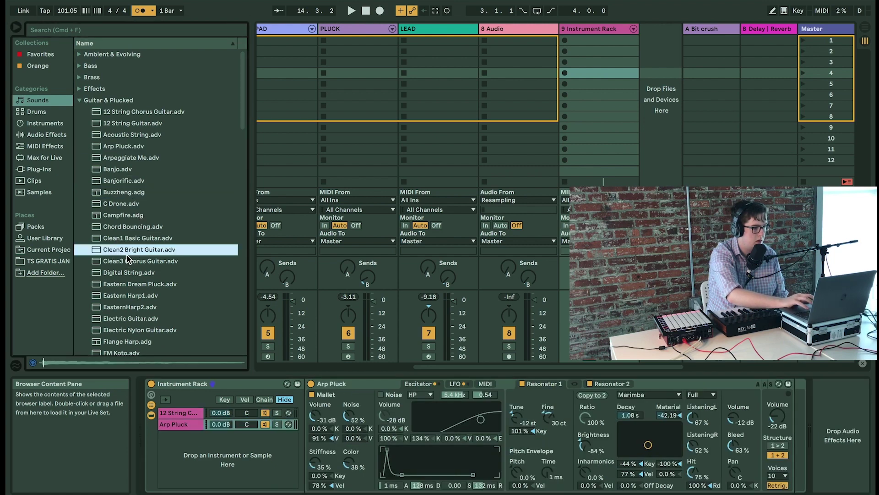
{"action": "left_click", "coordinate": [136, 285]}
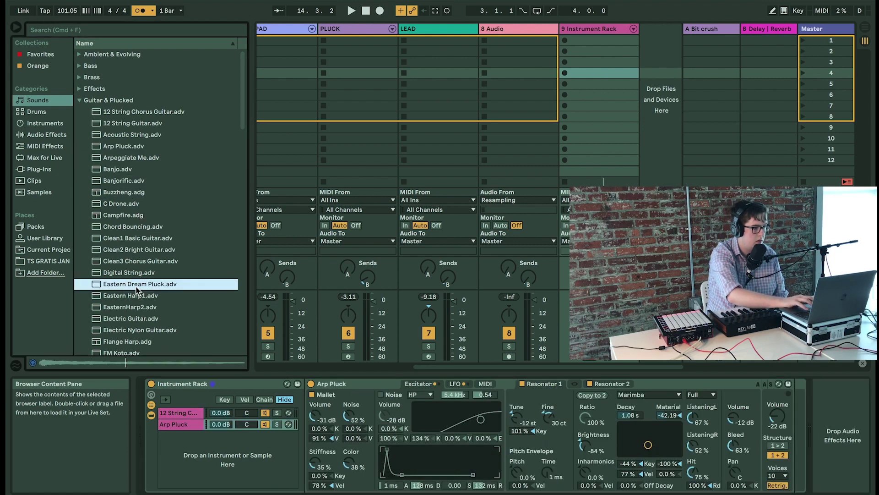
{"action": "left_click_drag", "start_coordinate": [136, 288], "coordinate": [205, 446]}
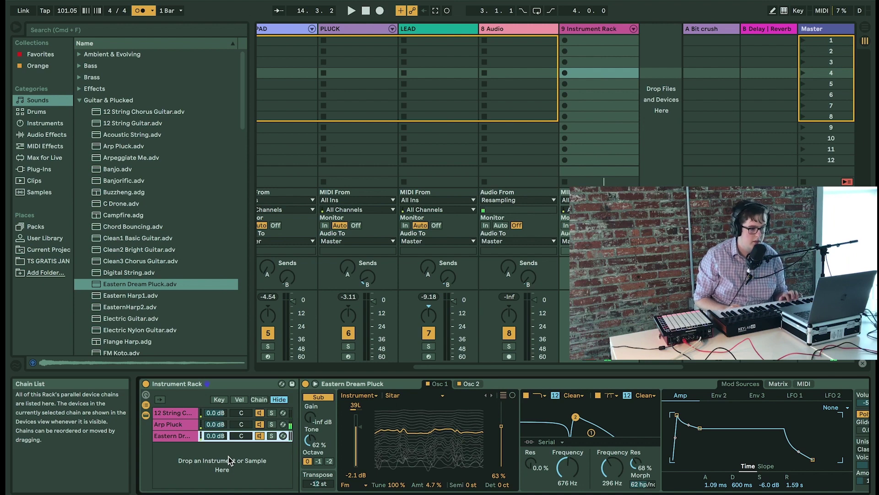
- Set the rack's chain zones to about 0–42 for 12 String Chorus Guitar, 43–85 for Arp Pluck and 86–127 for Eastern Dream Pluck
{"action": "left_click", "coordinate": [263, 425]}
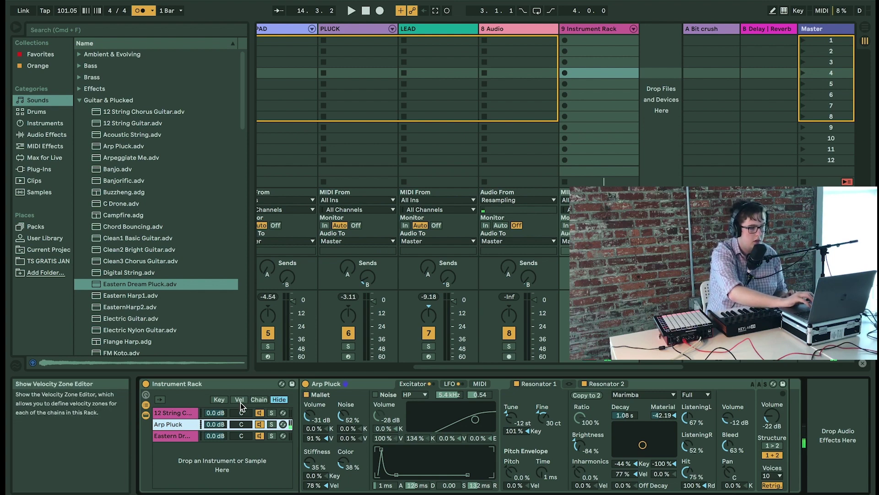
{"action": "left_click", "coordinate": [224, 388]}
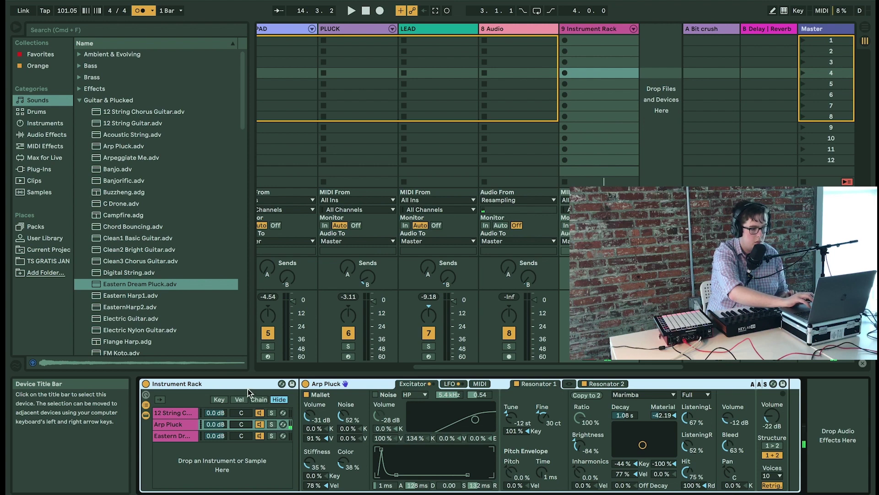
{"action": "left_click", "coordinate": [258, 399]}
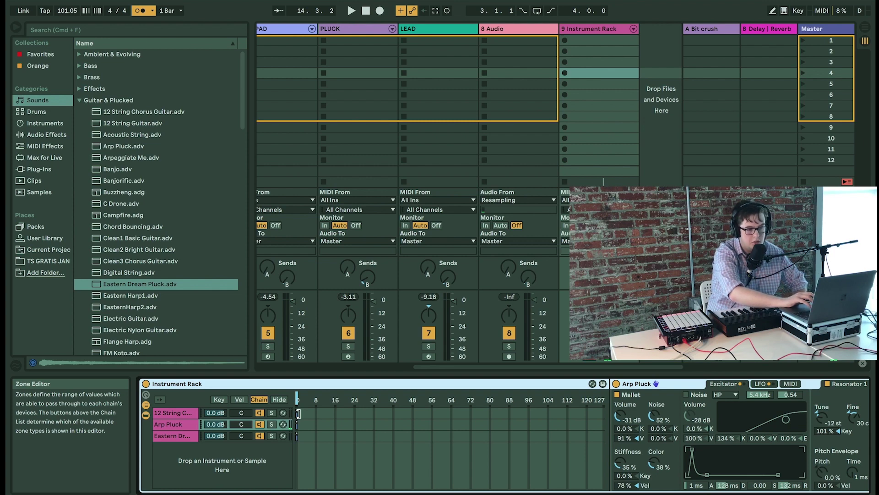
{"action": "left_click_drag", "start_coordinate": [298, 413], "coordinate": [399, 408]}
{"action": "left_click_drag", "start_coordinate": [298, 424], "coordinate": [502, 421]}
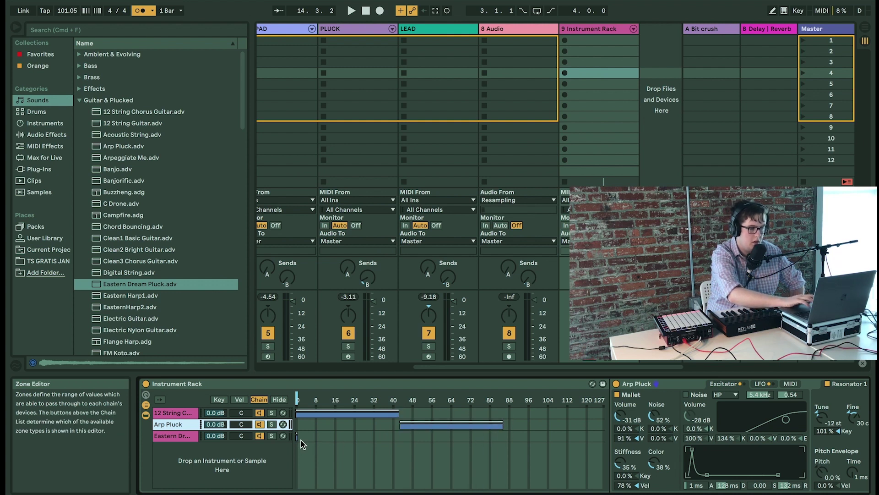
{"action": "mouse_move", "coordinate": [297, 439]}
{"action": "left_mouse_down"}
{"action": "mouse_move", "coordinate": [506, 449]}
{"action": "mouse_move", "coordinate": [616, 440]}
{"action": "left_mouse_up"}
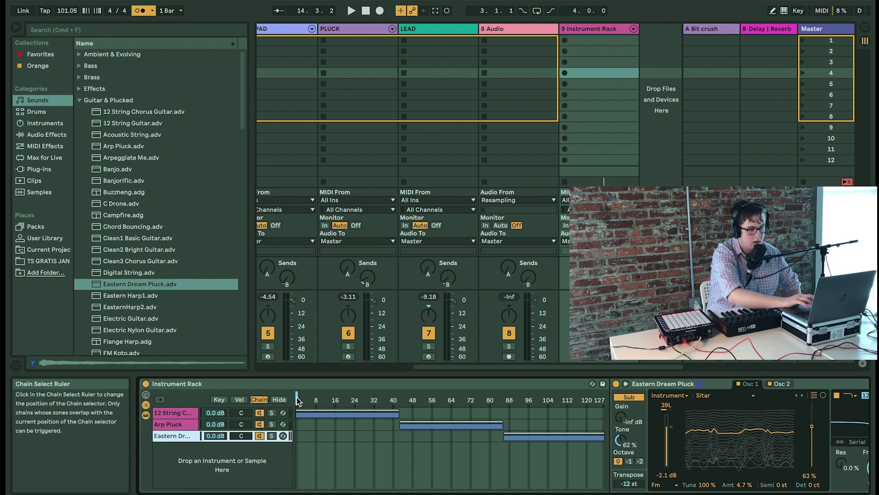
- Sweep the chain selector across the three zones, leave it at about 23, and MIDI-map it to CC 80
{"action": "left_click", "coordinate": [317, 399]}
{"action": "left_click_drag", "start_coordinate": [317, 399], "coordinate": [550, 399]}
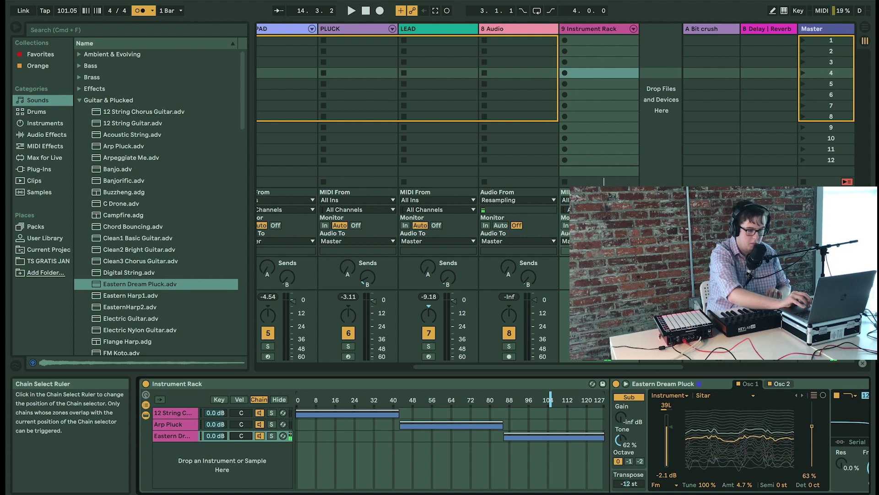
{"action": "left_click_drag", "start_coordinate": [549, 399], "coordinate": [354, 400]}
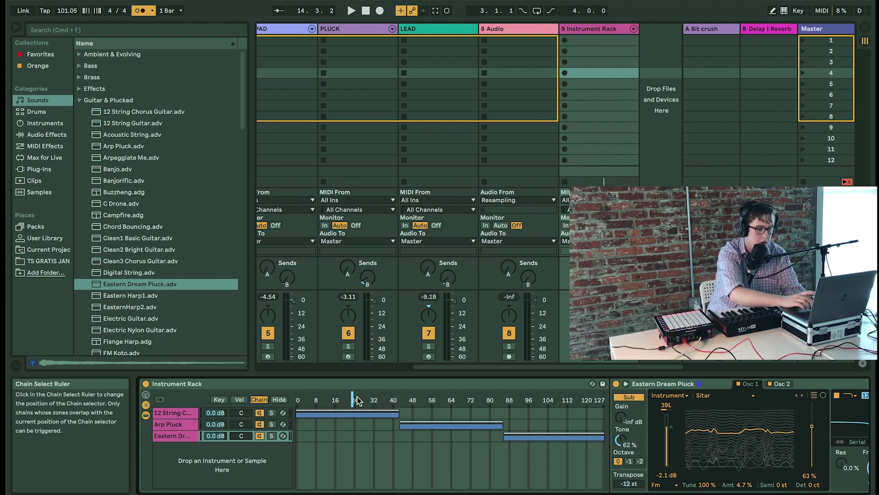
{"action": "key", "text": "super+m"}
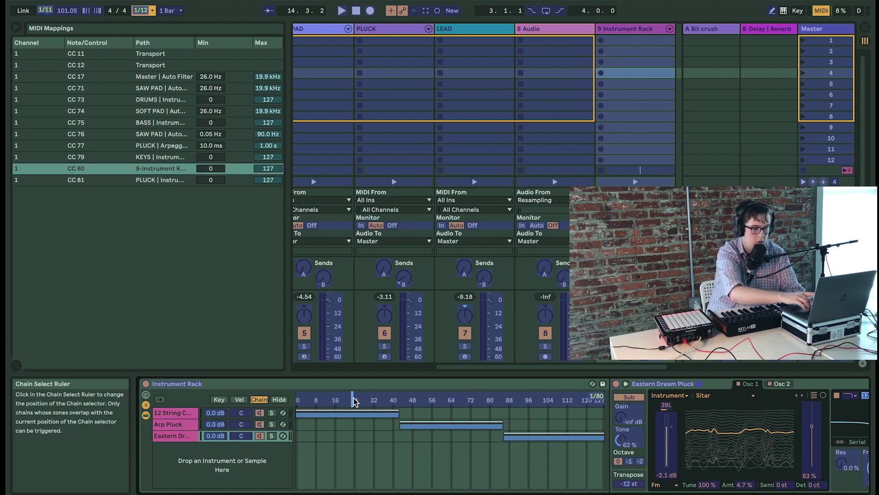
- Leave MIDI mapping mode and arm the BASS track for recording
{"action": "key", "text": "super+m"}
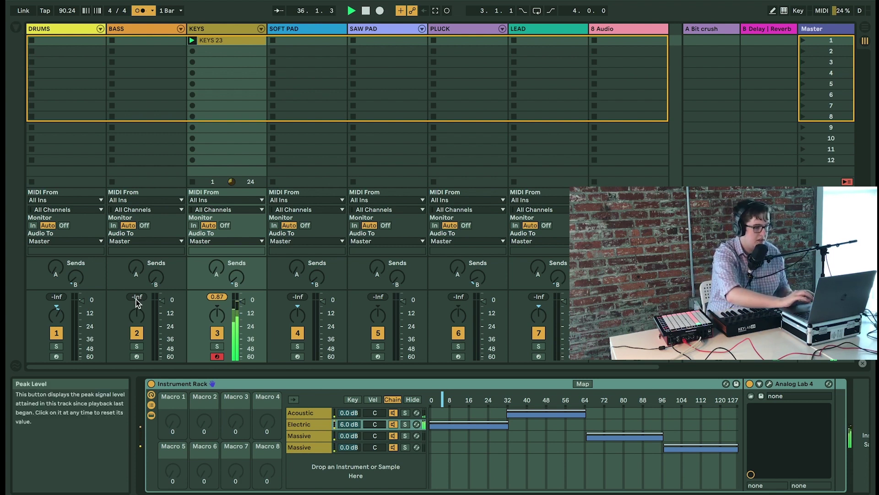
{"action": "left_click", "coordinate": [138, 356]}
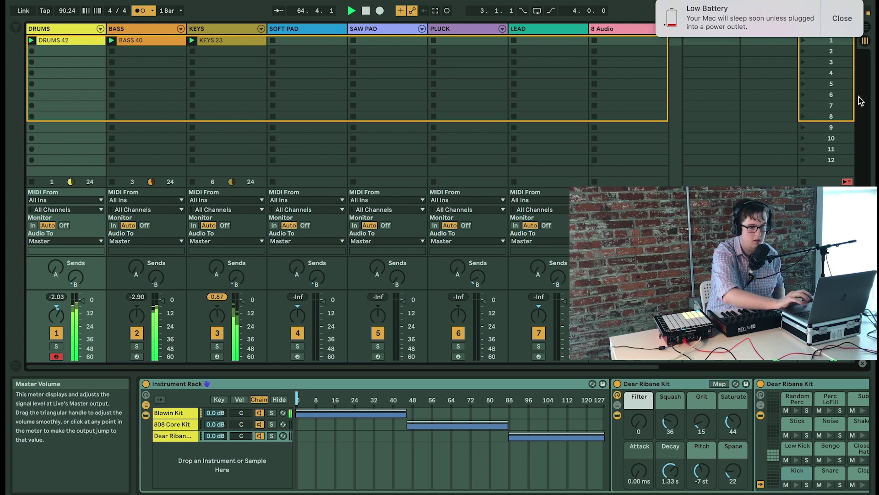
- Dismiss the system notification, then reset the transport to the song start with all Session clips stopped
{"action": "left_click", "coordinate": [842, 18]}
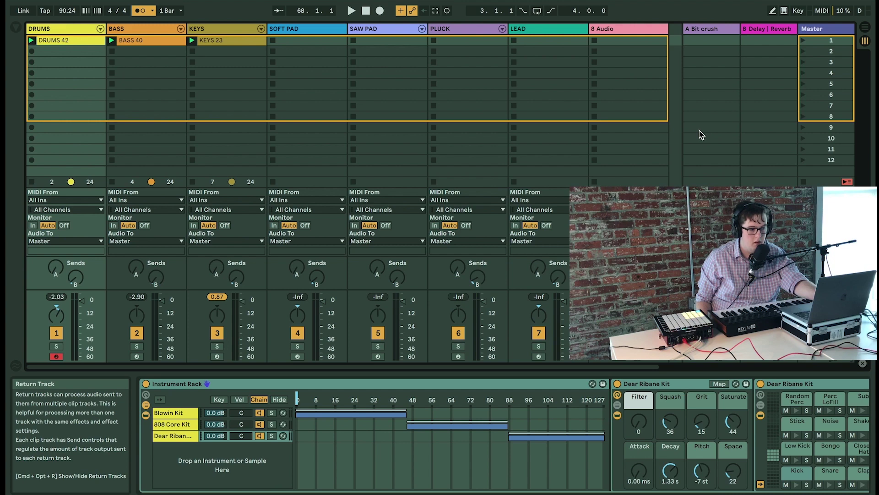
{"action": "key", "text": "Tab"}
{"action": "scroll", "coordinate": [381, 192], "scroll_direction": "up", "scroll_amount": 10}
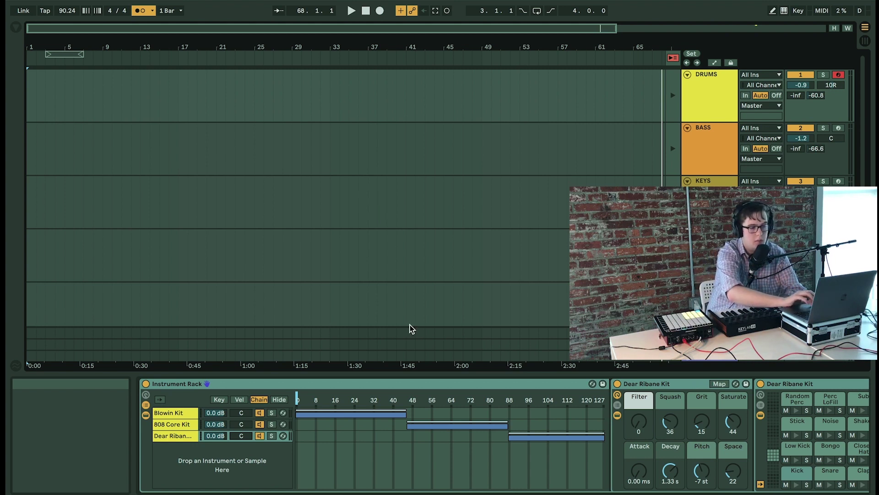
{"action": "scroll", "coordinate": [412, 296], "scroll_direction": "down", "scroll_amount": 5}
{"action": "scroll", "coordinate": [412, 299], "scroll_direction": "up", "scroll_amount": 5}
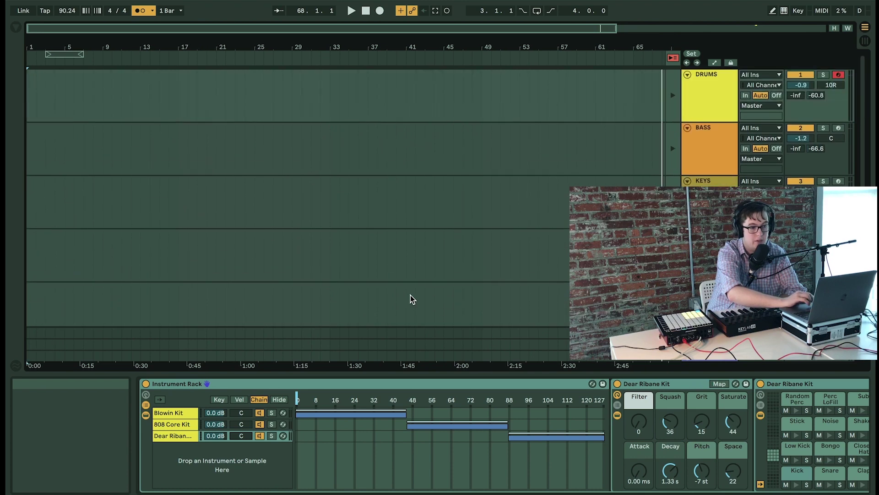
{"action": "left_click", "coordinate": [365, 11]}
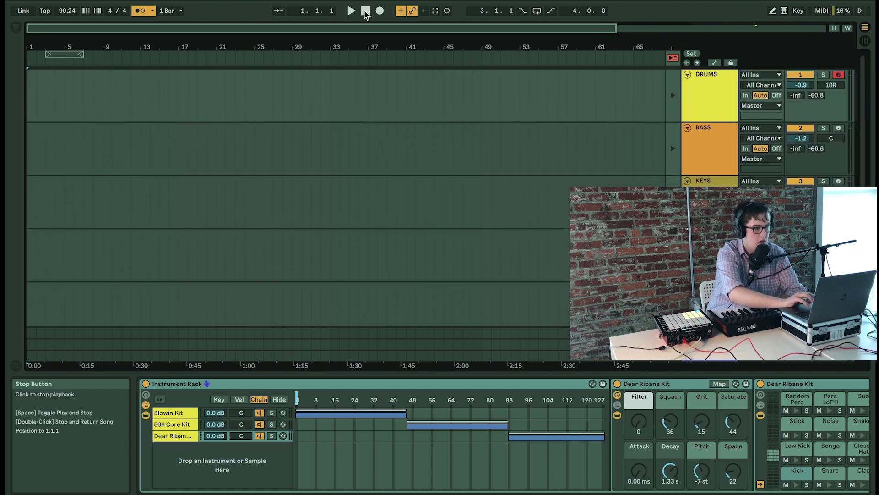
{"action": "key", "text": "Tab"}
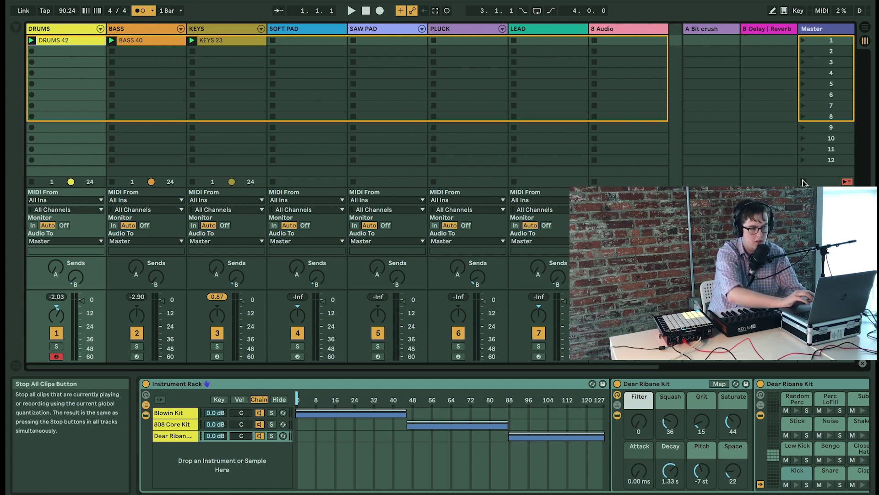
{"action": "left_click", "coordinate": [367, 12]}
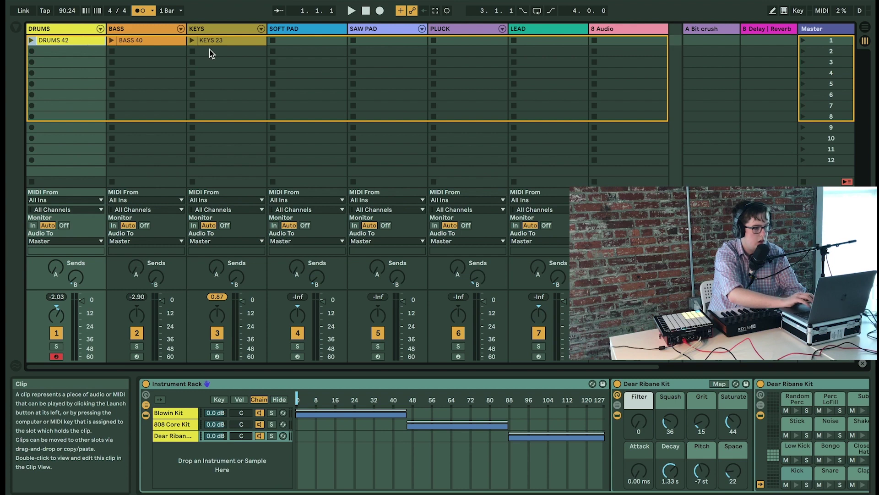
- Record the KEYS 23 clip into the Arrangement from bar 1 and disarm the DRUMS track
{"action": "left_click", "coordinate": [192, 40]}
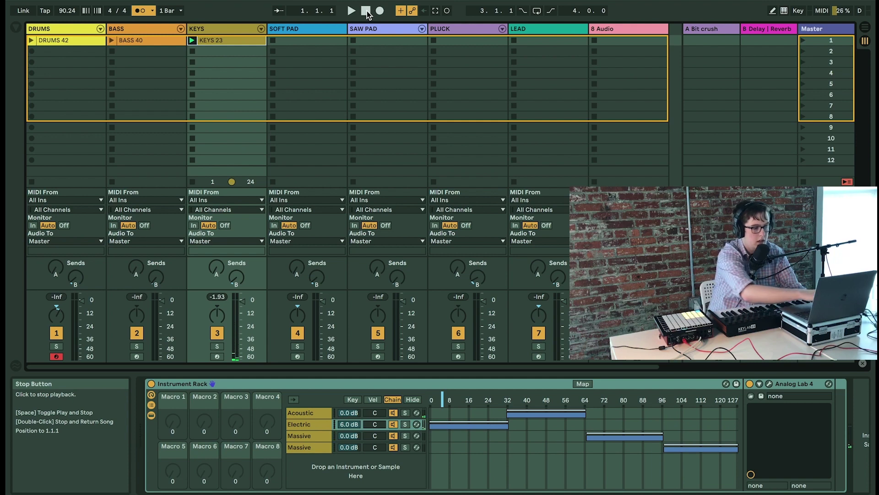
{"action": "key", "text": "Tab"}
{"action": "key", "text": "Tab"}
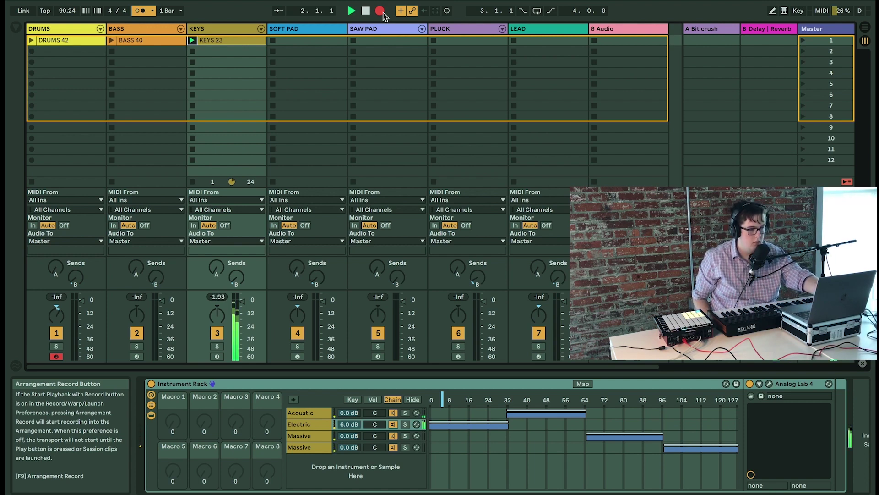
{"action": "key", "text": "Tab"}
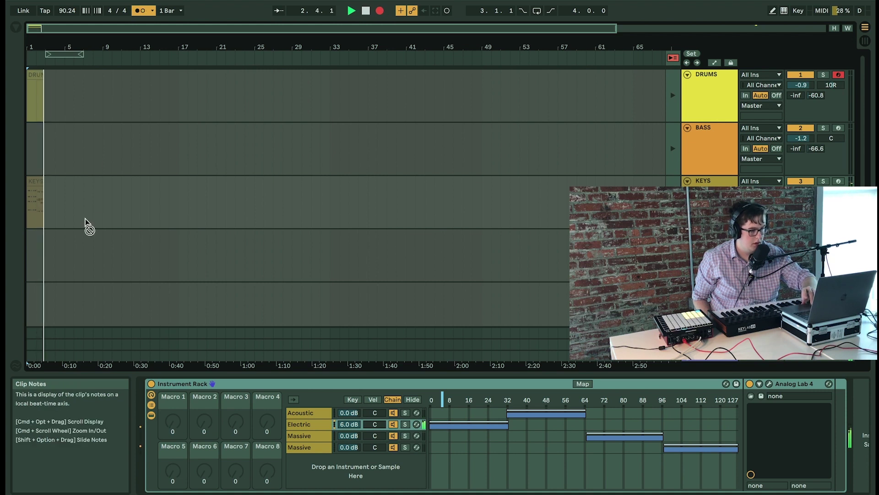
{"action": "left_click", "coordinate": [838, 75]}
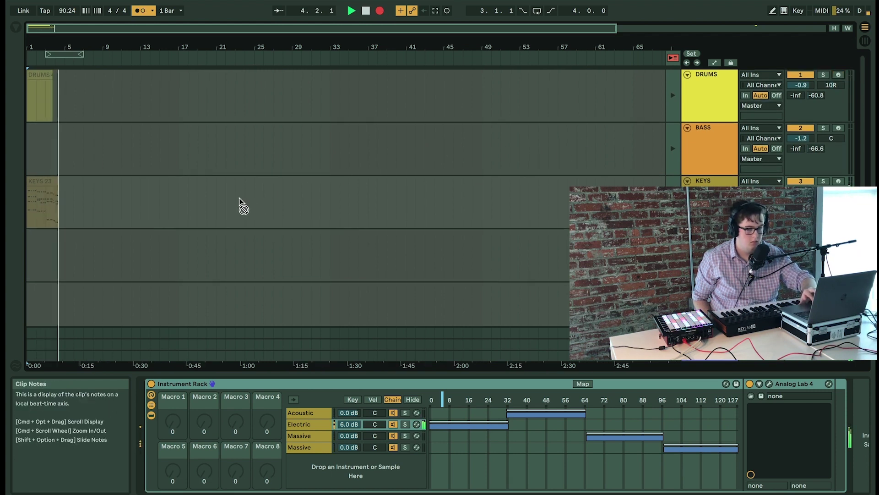
- Launch the BASS 40 clip at bar 7 and the DRUMS 42 clip at bar 13 into the running Arrangement recording
{"action": "key", "text": "Tab"}
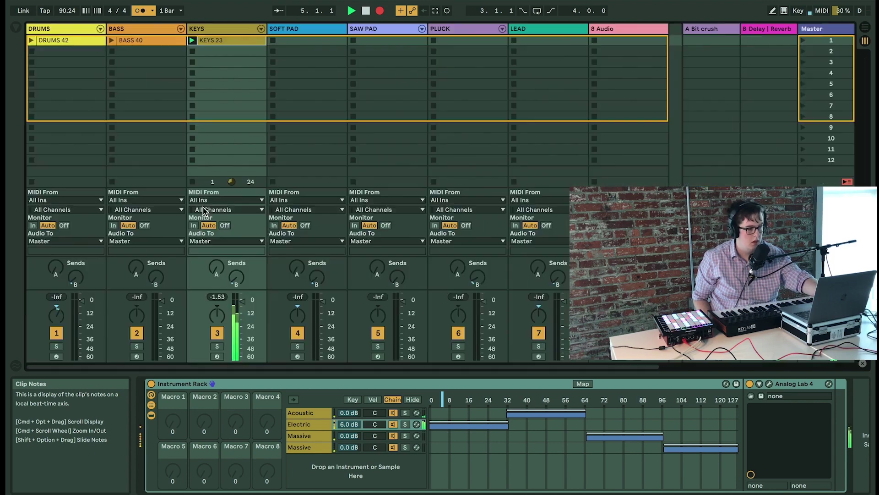
{"action": "left_click", "coordinate": [111, 41]}
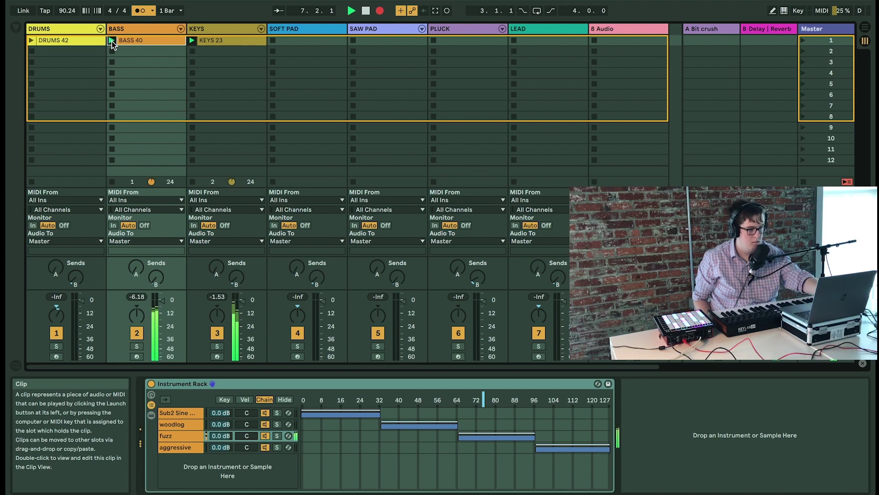
{"action": "key", "text": "Tab"}
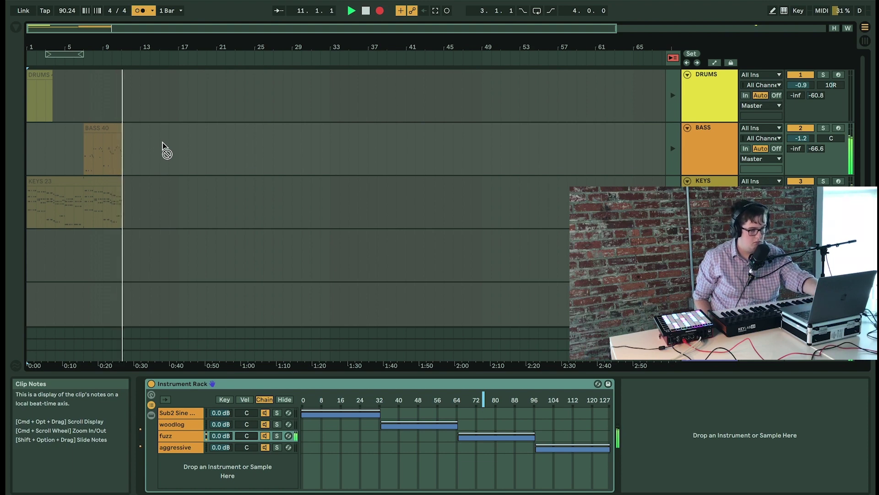
{"action": "key", "text": "Tab"}
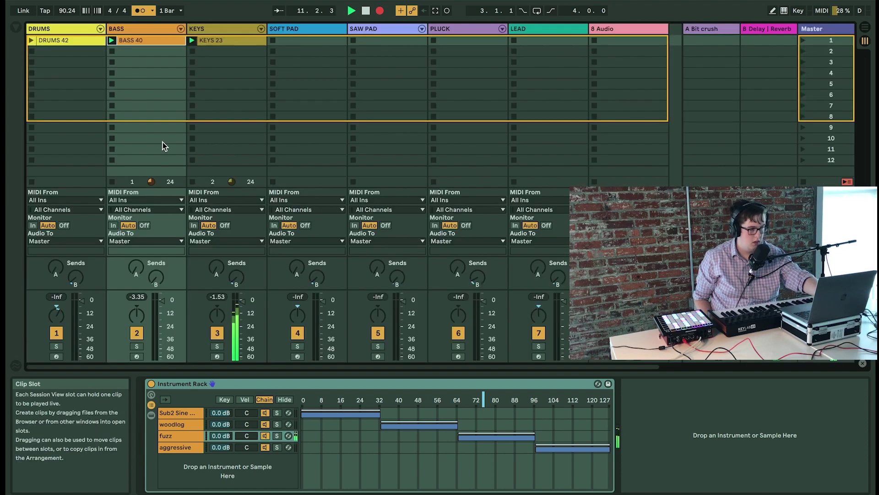
{"action": "left_click", "coordinate": [31, 41]}
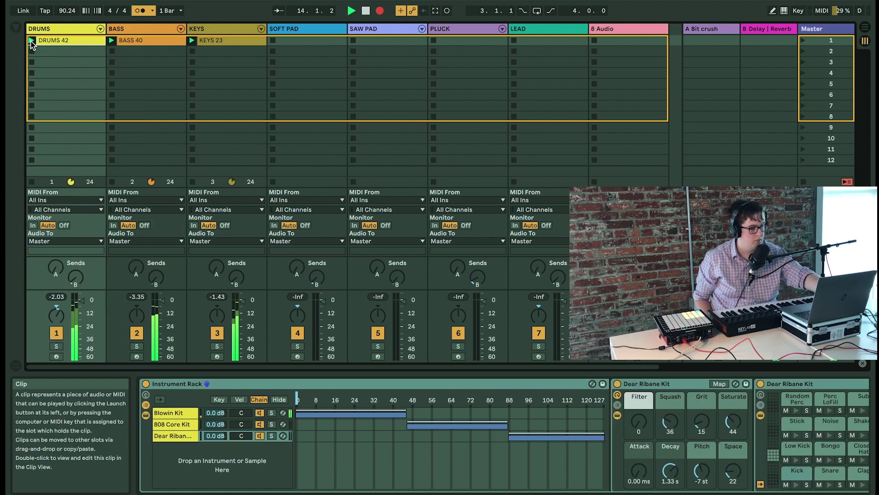
- Stop all Session clips and end the Arrangement recording at about bar 20
{"action": "key", "text": "Tab"}
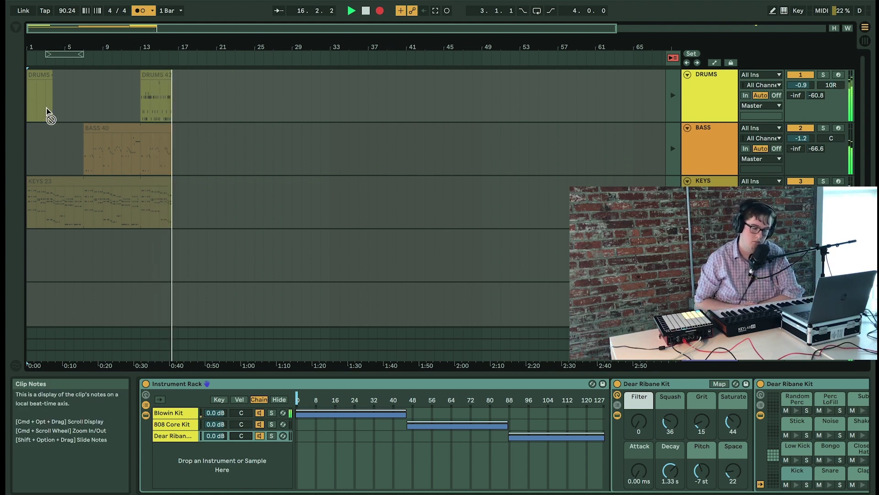
{"action": "key", "text": "Tab"}
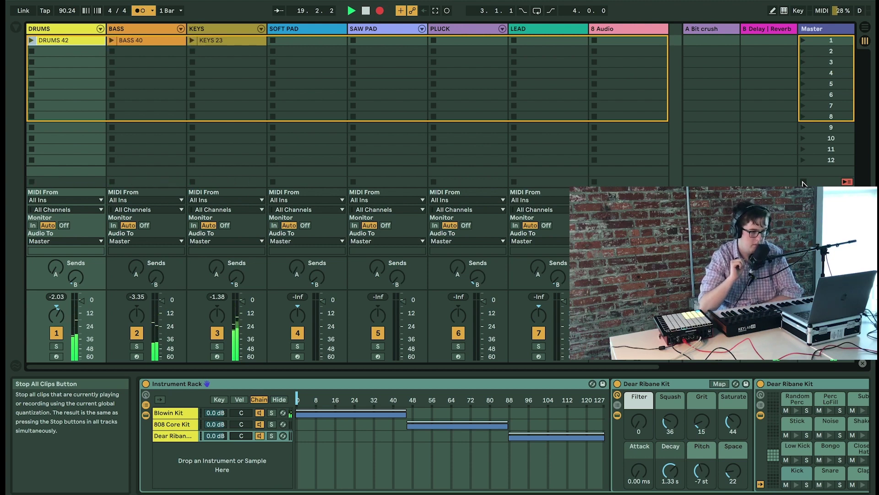
{"action": "key", "text": "F9"}
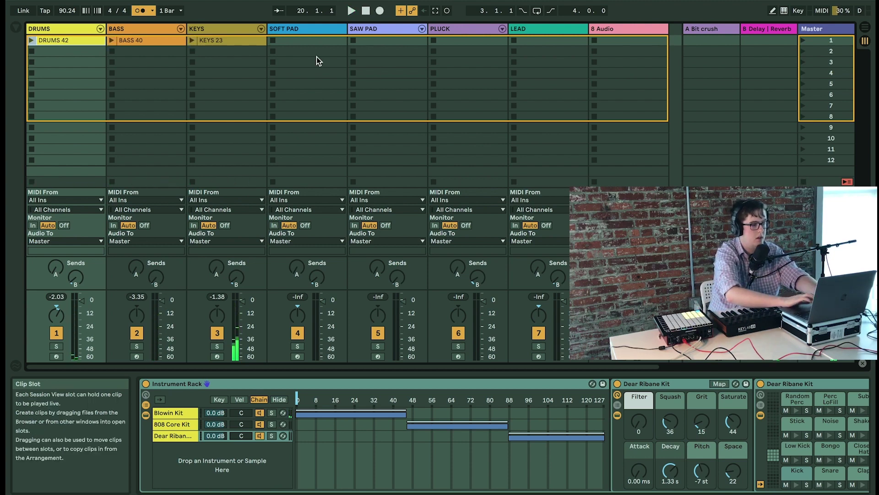
- Open the recorded Arrangement and switch all tracks back to Arrangement playback
{"action": "key", "text": "Tab"}
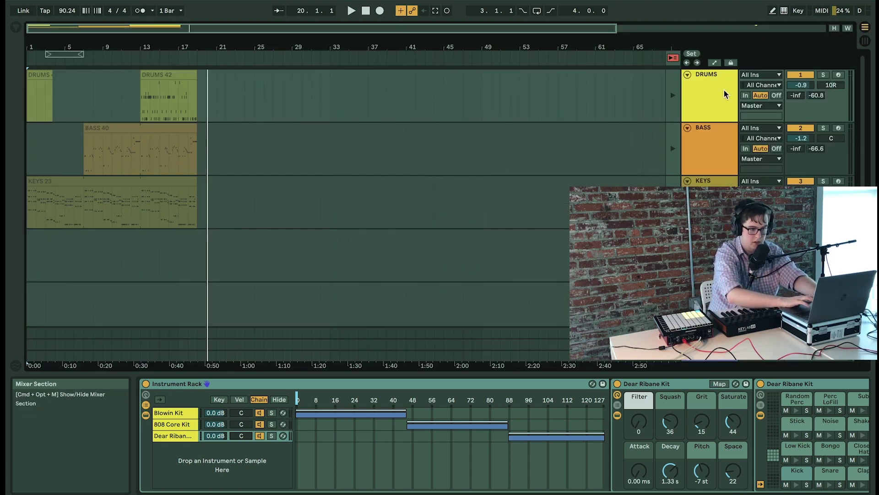
{"action": "left_click", "coordinate": [672, 58]}
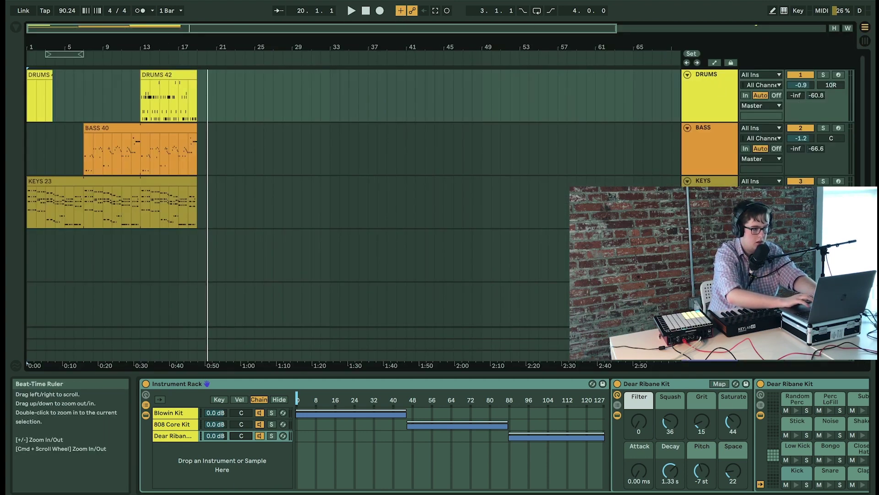
{"action": "left_click_drag", "start_coordinate": [170, 46], "coordinate": [170, 82]}
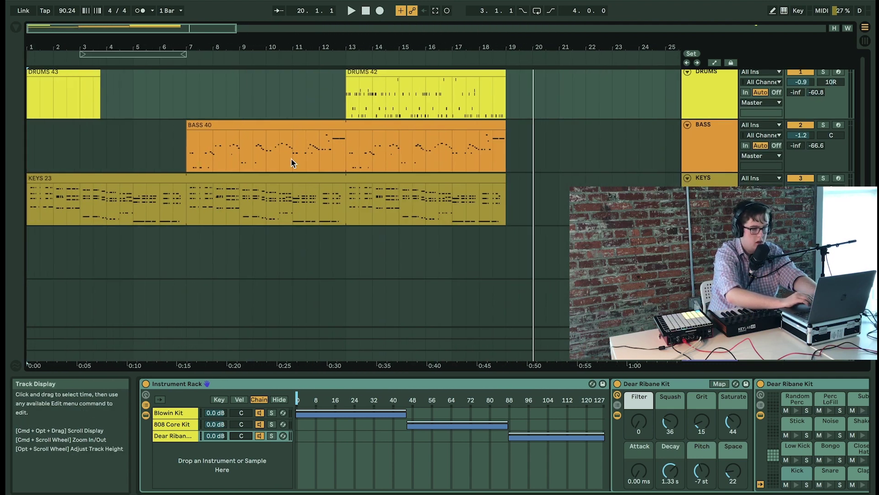
- Add an Auto Filter after the KEYS track's Instrument Rack and set its filter type to high-pass
{"action": "left_click", "coordinate": [703, 181]}
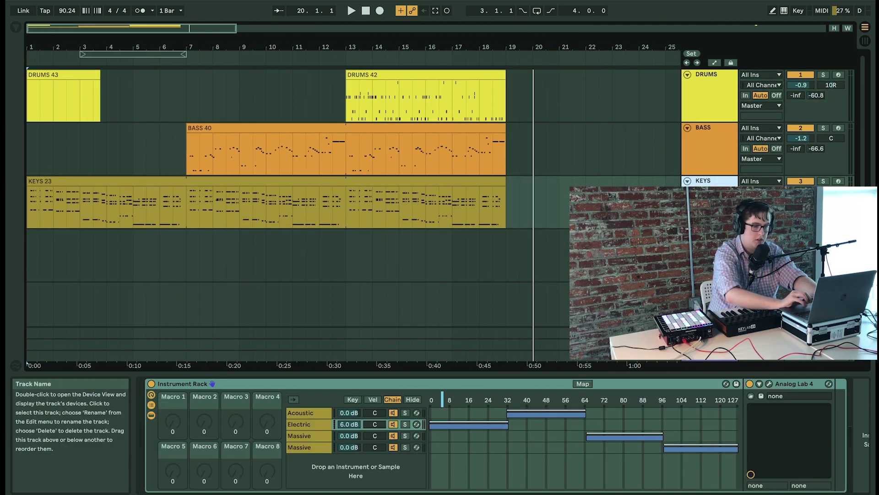
{"action": "left_click", "coordinate": [573, 447]}
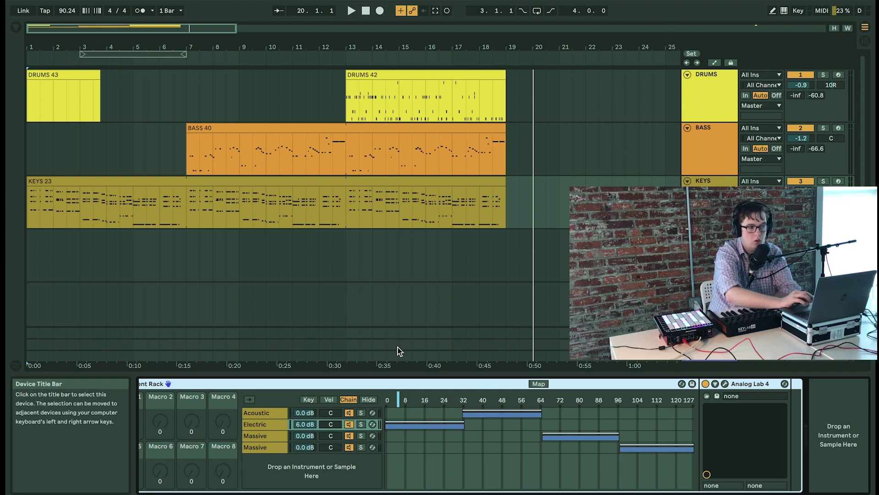
{"action": "key", "text": "super+alt+b"}
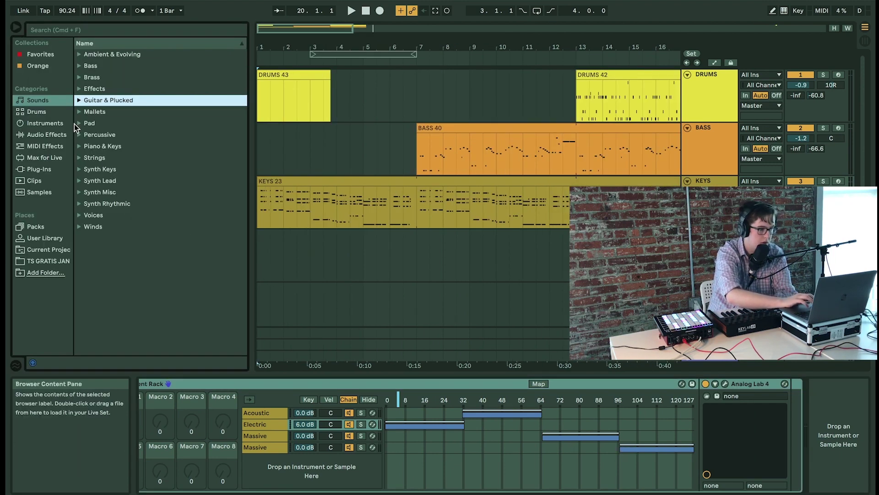
{"action": "left_click", "coordinate": [47, 134]}
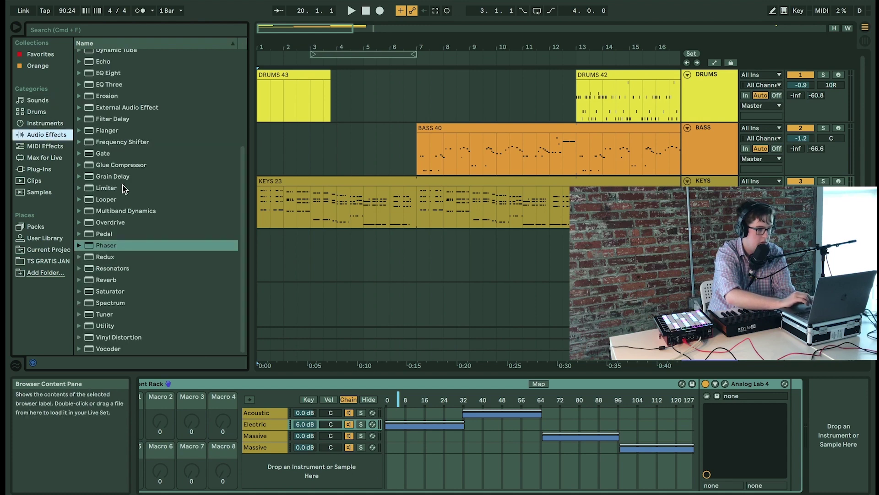
{"action": "scroll", "coordinate": [124, 176], "scroll_direction": "up", "scroll_amount": 6}
{"action": "left_click_drag", "start_coordinate": [117, 79], "coordinate": [831, 416]}
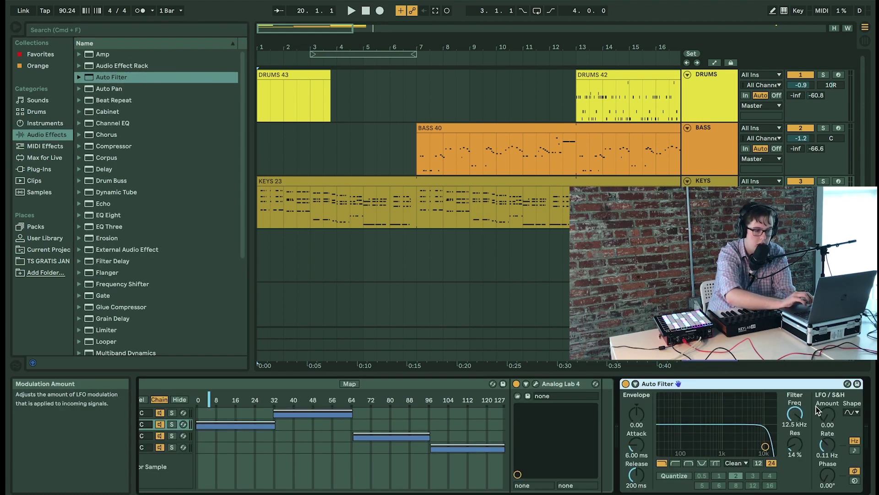
{"action": "left_click", "coordinate": [675, 462]}
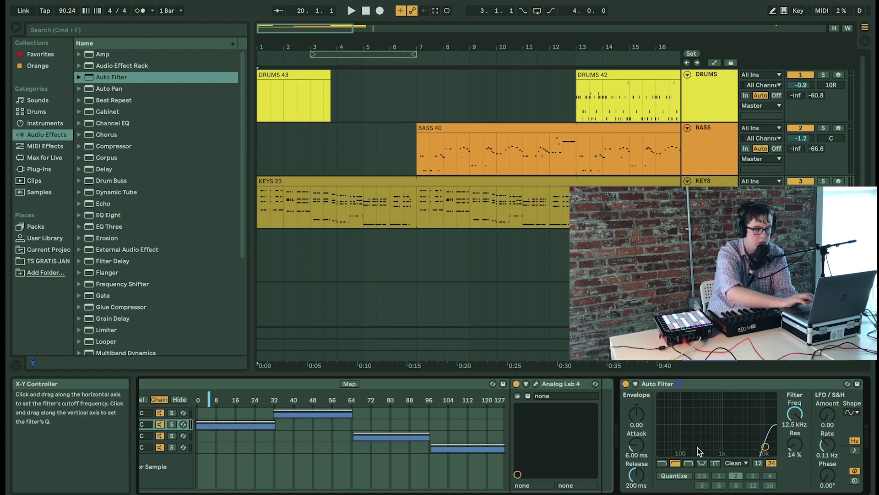
- Play the song from the start while setting the Auto Filter to about 551 Hz cutoff and 40% resonance
{"action": "left_click", "coordinate": [365, 10]}
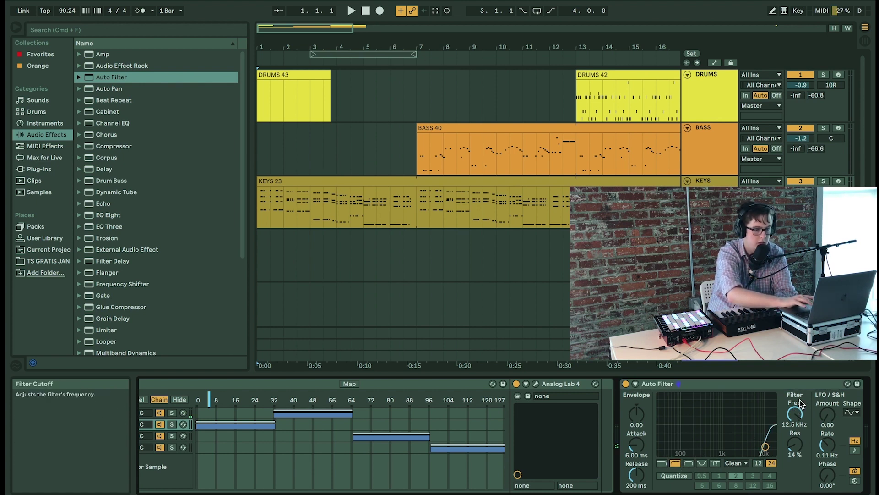
{"action": "key", "text": "space"}
{"action": "left_click_drag", "start_coordinate": [764, 446], "coordinate": [712, 435]}
{"action": "key", "text": "space"}
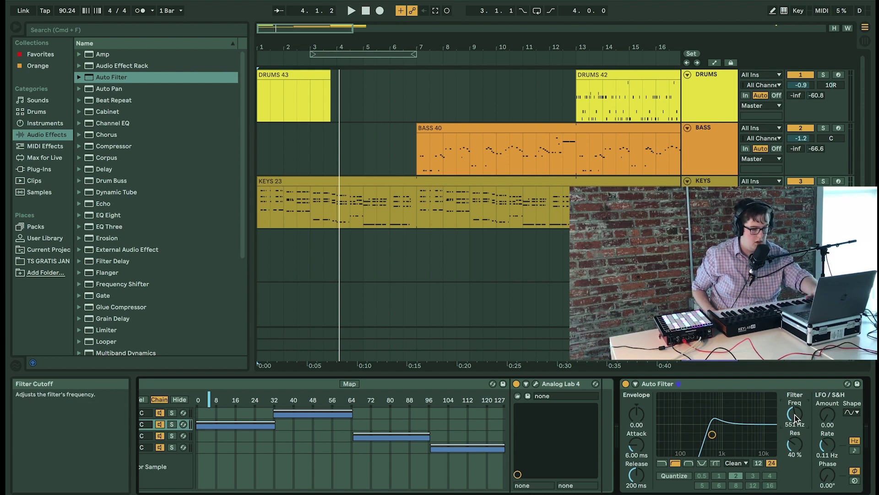
- MIDI-map the KEYS Auto Filter's cutoff frequency to CC 77
{"action": "key", "text": "super+m"}
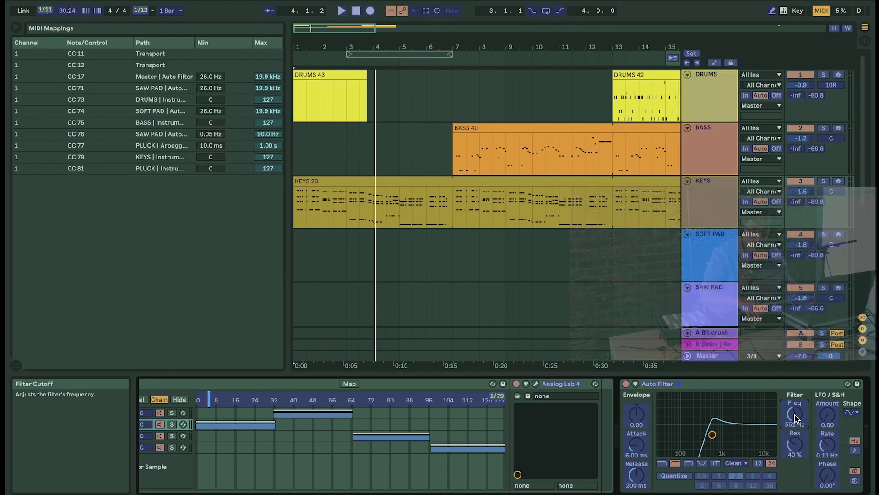
{"action": "left_click", "coordinate": [794, 414]}
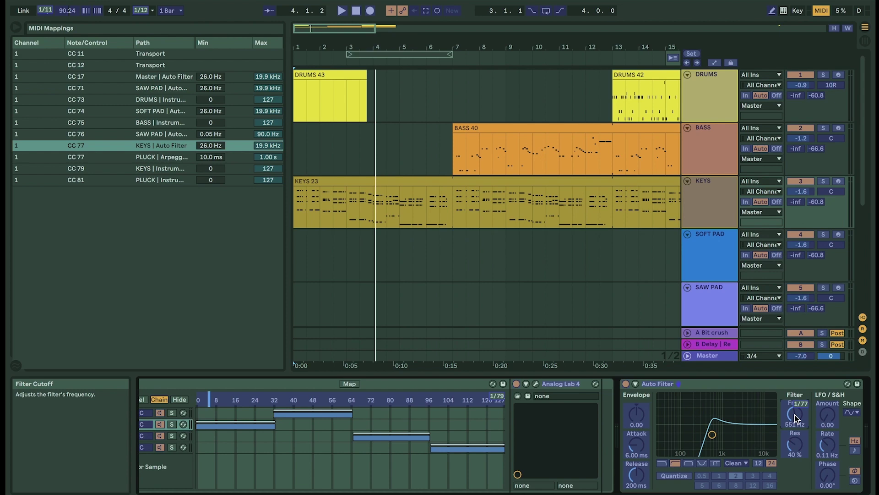
{"action": "key", "text": "super+m"}
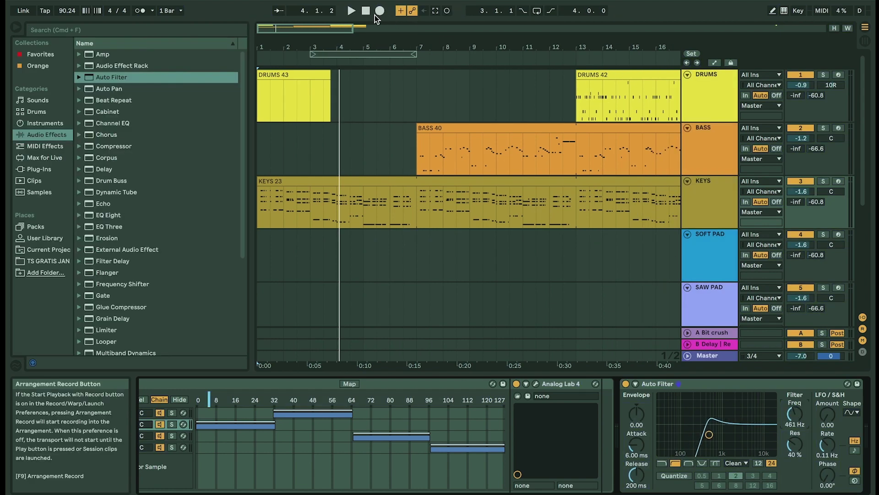
- Return the playhead to the song start and show the automation lanes in the Arrangement
{"action": "left_click", "coordinate": [366, 11]}
{"action": "key", "text": "a"}
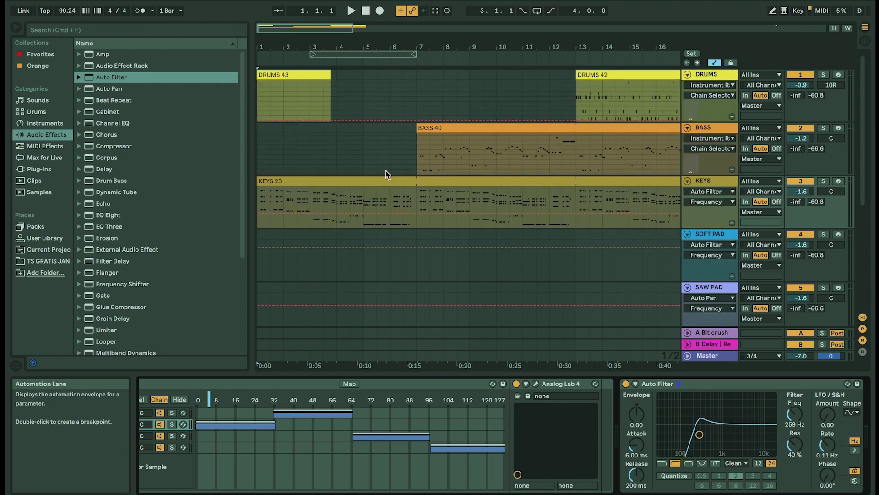
- Record Auto Filter frequency automation on the KEYS track from the song start to about bar 14, sweeping the cutoff down to 26.0 Hz
{"action": "left_click_drag", "start_coordinate": [396, 213], "coordinate": [411, 211]}
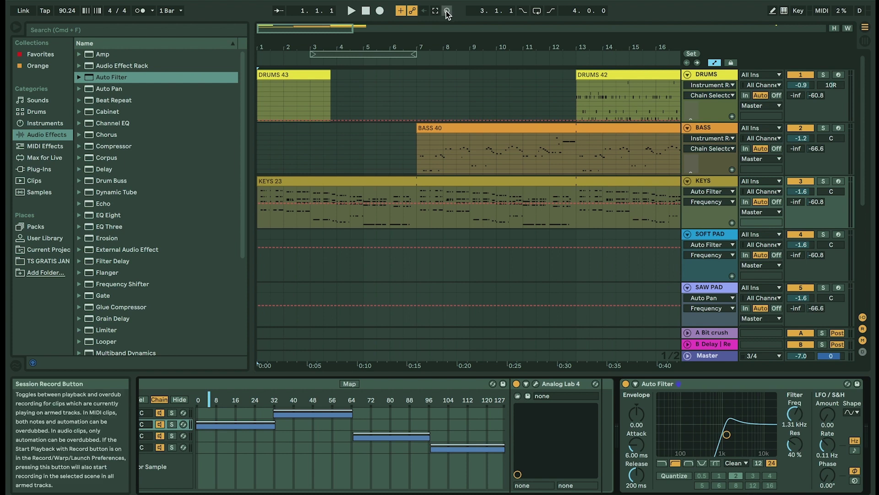
{"action": "left_click", "coordinate": [446, 11]}
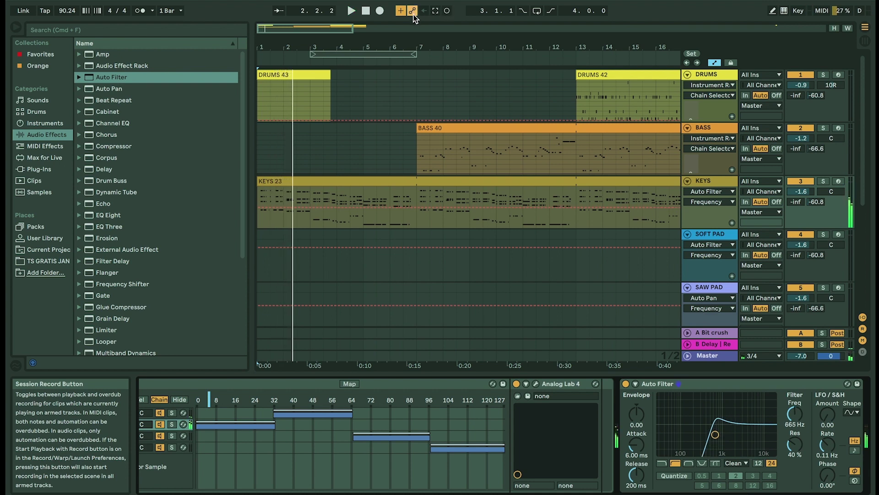
{"action": "left_click", "coordinate": [365, 11]}
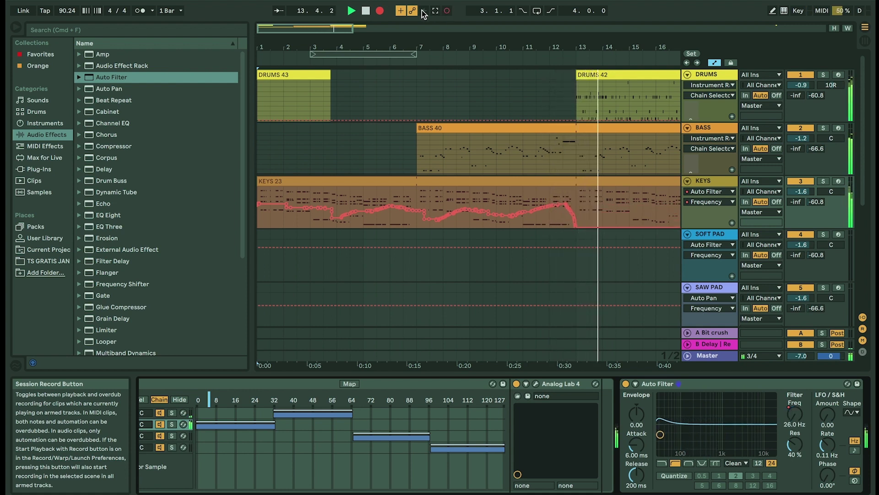
{"action": "left_click", "coordinate": [447, 13]}
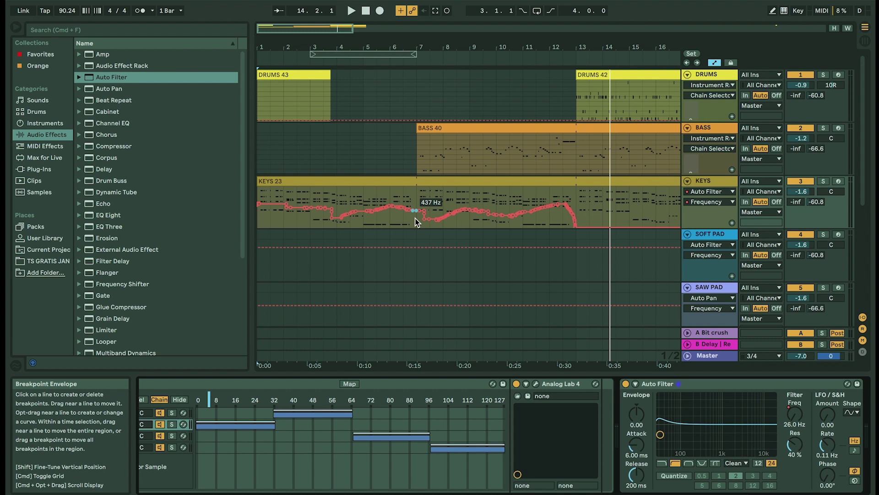
- Hide the browser and play the Arrangement from bar 7, where the BASS clip starts
{"action": "key", "text": "super+alt+b"}
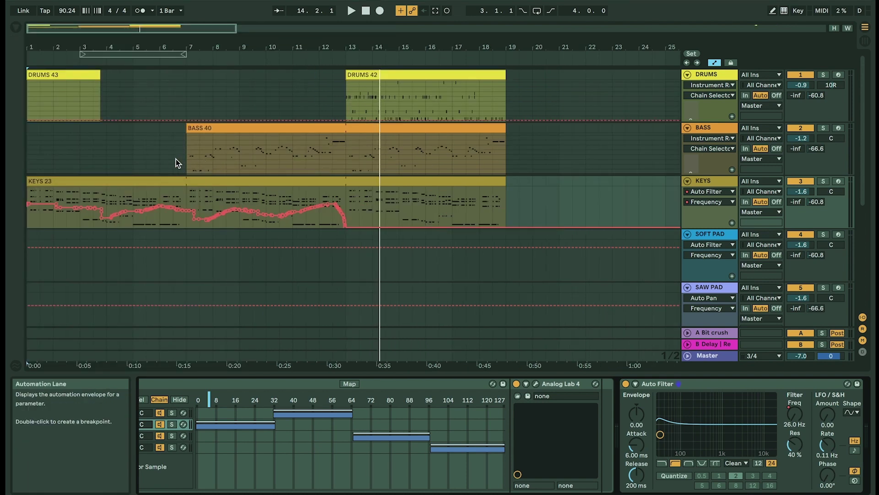
{"action": "left_click_drag", "start_coordinate": [354, 38], "coordinate": [354, 42]}
{"action": "scroll", "coordinate": [392, 90], "scroll_direction": "left", "scroll_amount": 3}
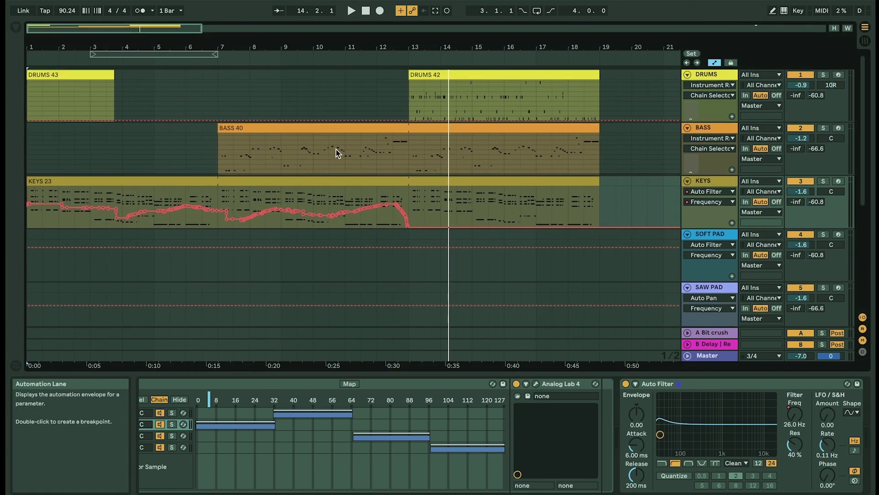
{"action": "left_click", "coordinate": [219, 157]}
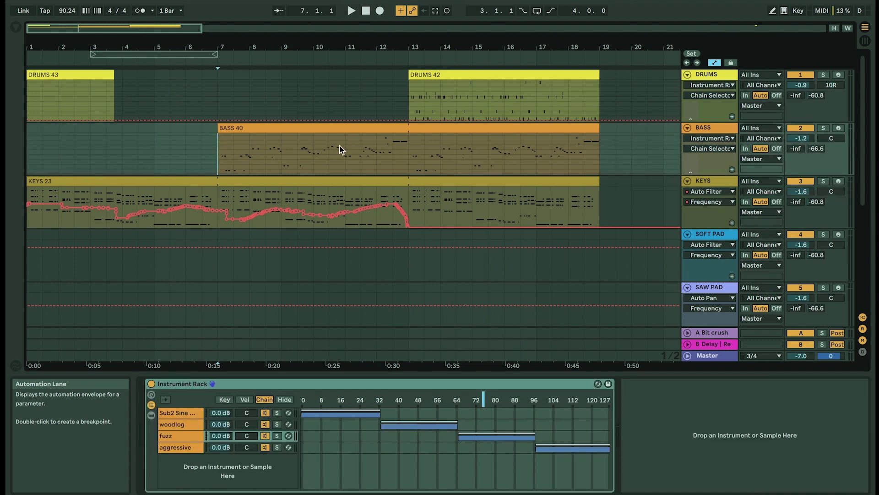
{"action": "key", "text": "space"}
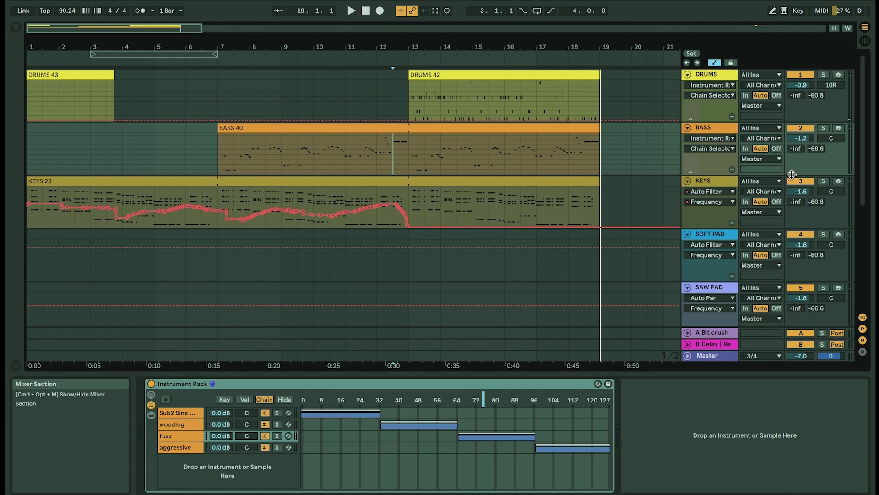
- Arm the KEYS track and add a locator named "B Section" at bar 19, where the clips end
{"action": "left_click", "coordinate": [838, 182]}
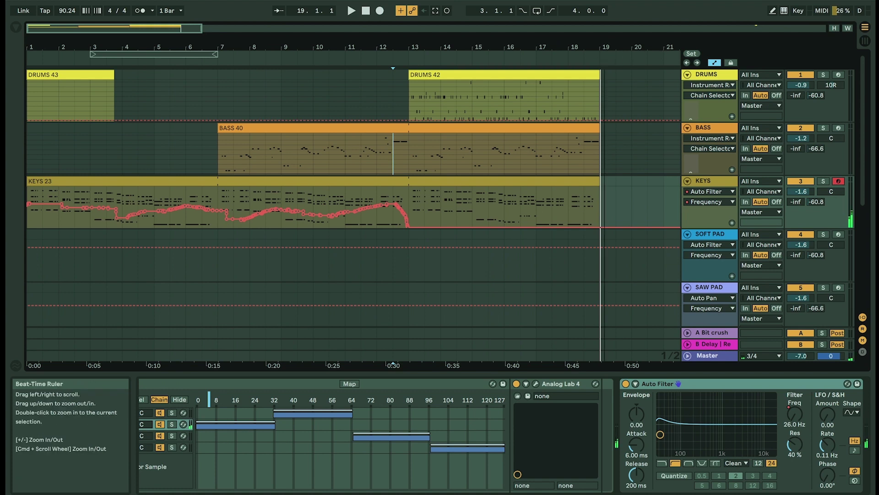
{"action": "left_click_drag", "start_coordinate": [604, 54], "coordinate": [604, 56]}
{"action": "scroll", "coordinate": [629, 171], "scroll_direction": "right", "scroll_amount": 8}
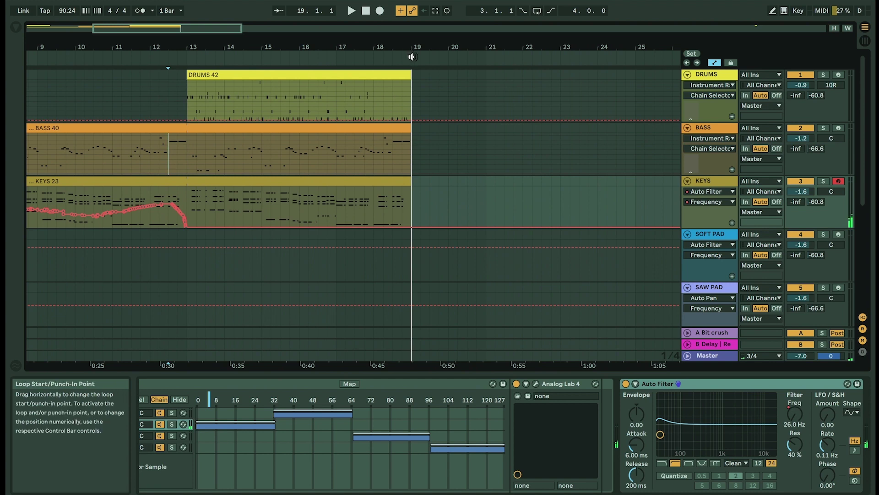
{"action": "right_click", "coordinate": [411, 56]}
{"action": "left_click", "coordinate": [440, 89]}
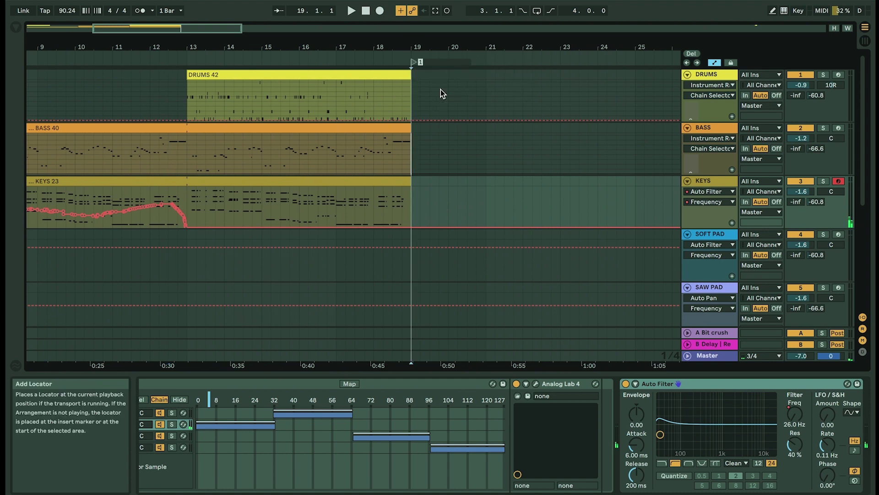
{"action": "type", "text": "B Section"}
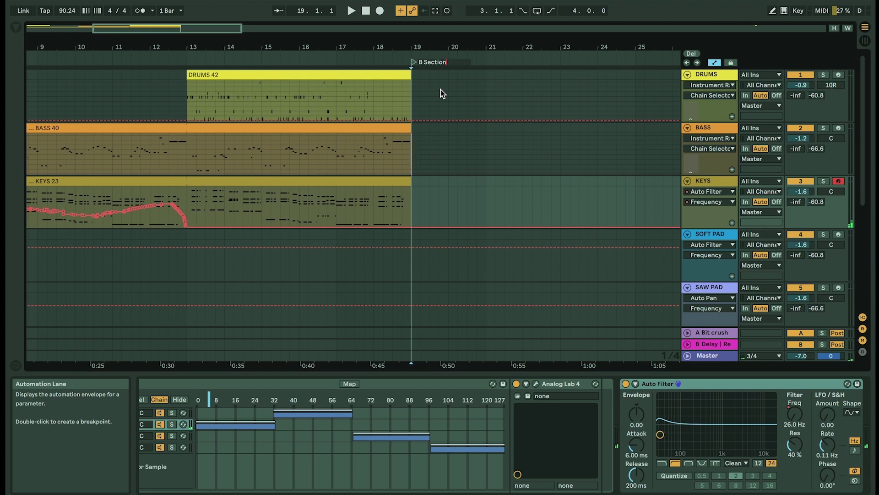
{"action": "left_click", "coordinate": [439, 89]}
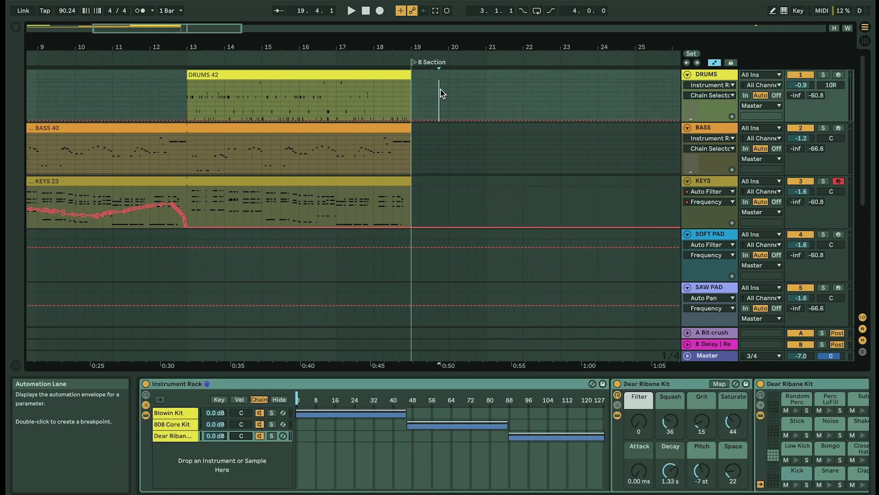
- Hide the automation lanes in the Arrangement around the B Section locator
{"action": "mouse_move", "coordinate": [418, 47]}
{"action": "left_mouse_down"}
{"action": "mouse_move", "coordinate": [418, 55]}
{"action": "mouse_move", "coordinate": [421, 45]}
{"action": "left_mouse_up"}
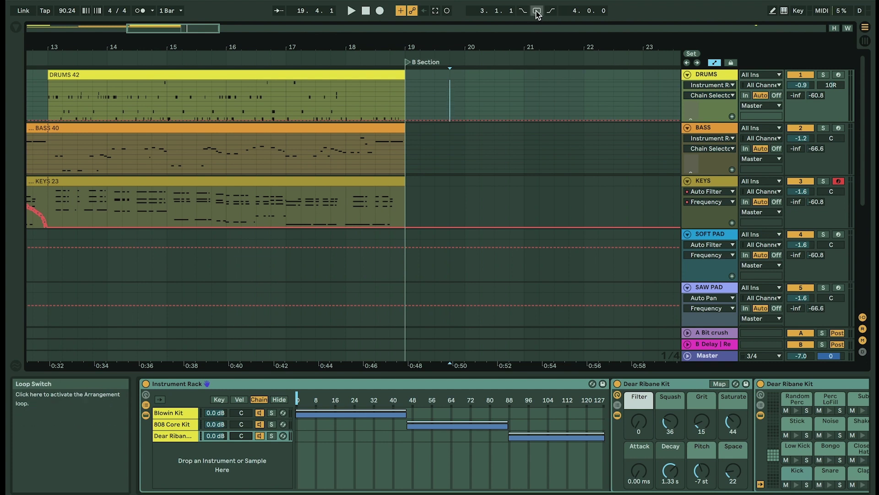
{"action": "scroll", "coordinate": [367, 43], "scroll_direction": "down", "scroll_amount": 3}
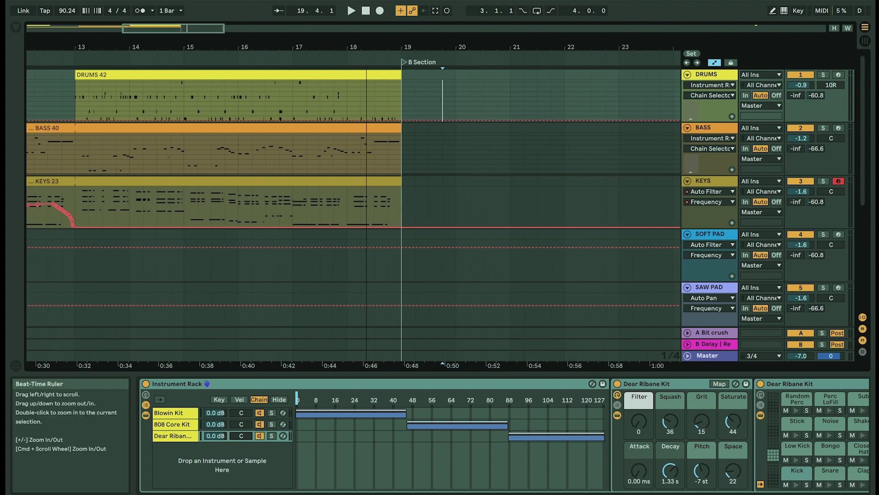
{"action": "key", "text": "a"}
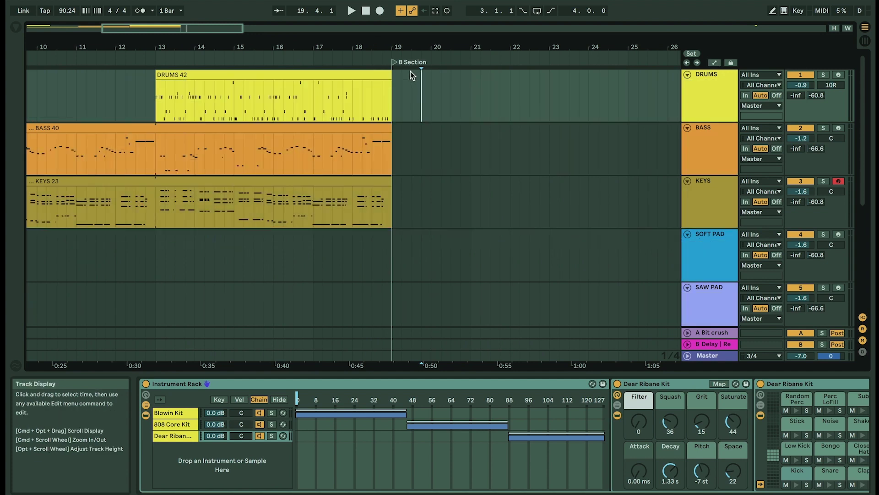
- Loop the DRUMS clip's range, shorten the loop to bars 17 through 18, and play it from bar 17
{"action": "left_click", "coordinate": [340, 74]}
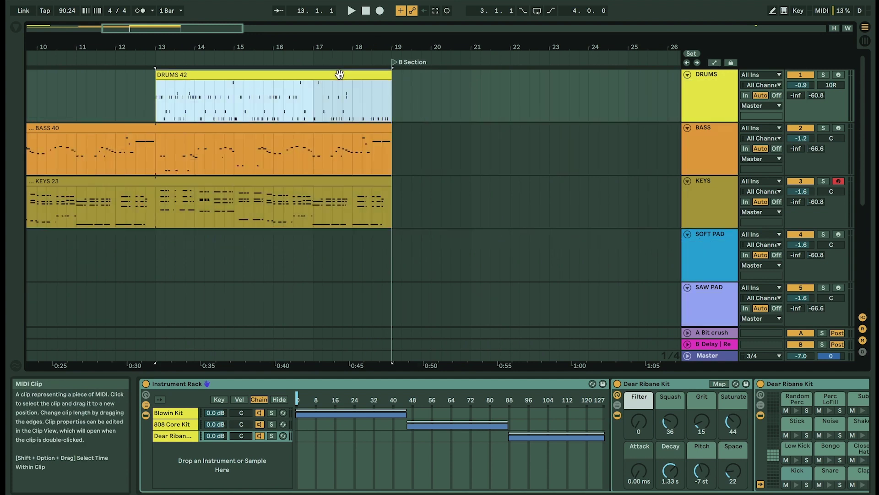
{"action": "key", "text": "super+l"}
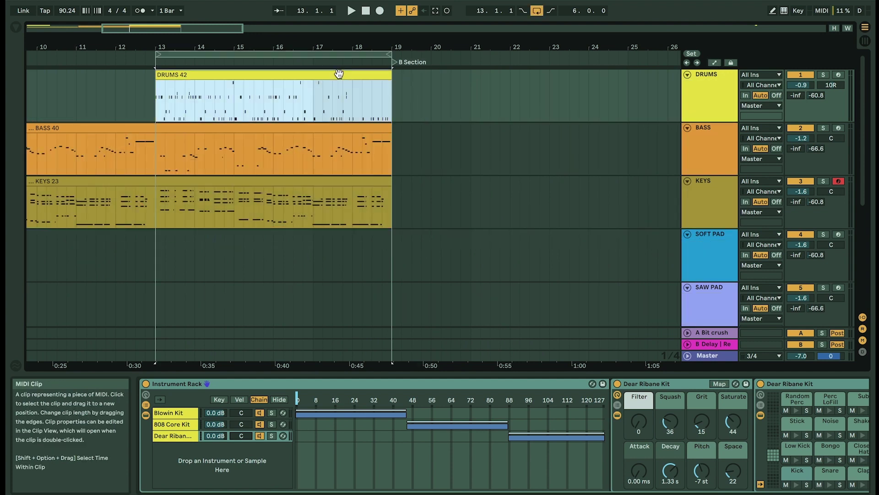
{"action": "left_click_drag", "start_coordinate": [156, 56], "coordinate": [314, 61]}
{"action": "left_click", "coordinate": [312, 106]}
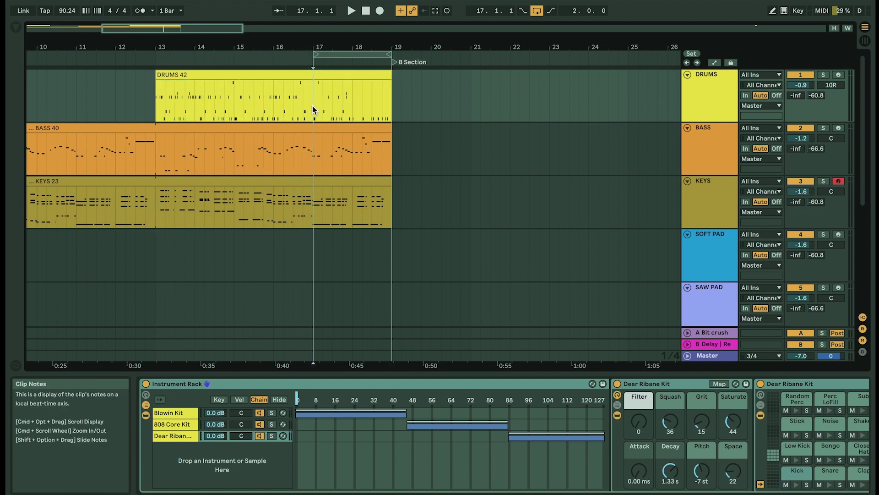
{"action": "key", "text": "space"}
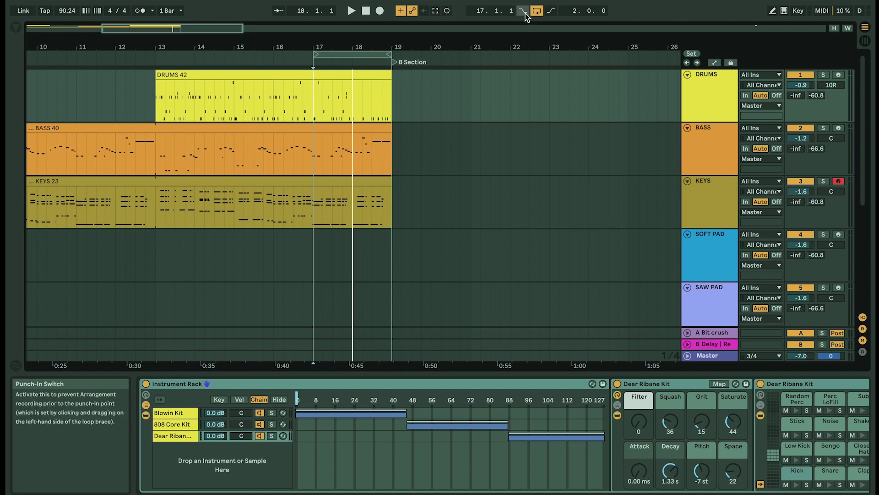
- Turn looping off, move the two-bar loop brace to start at bar 19, and enable punch-in
{"action": "left_click", "coordinate": [536, 11]}
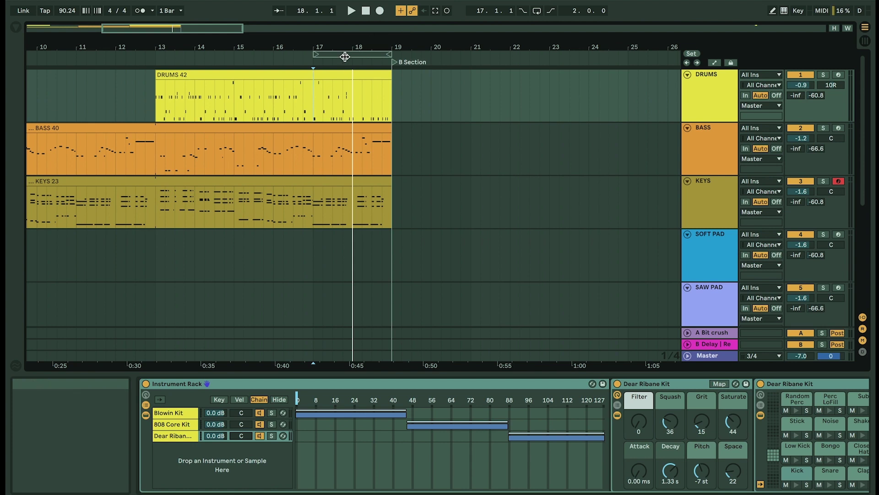
{"action": "left_click_drag", "start_coordinate": [345, 57], "coordinate": [426, 55]}
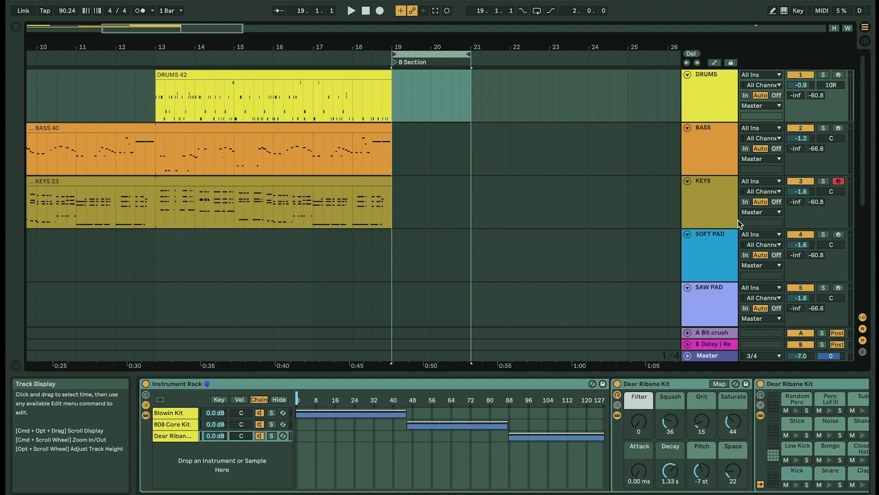
{"action": "left_click", "coordinate": [523, 12]}
{"action": "left_click", "coordinate": [314, 206]}
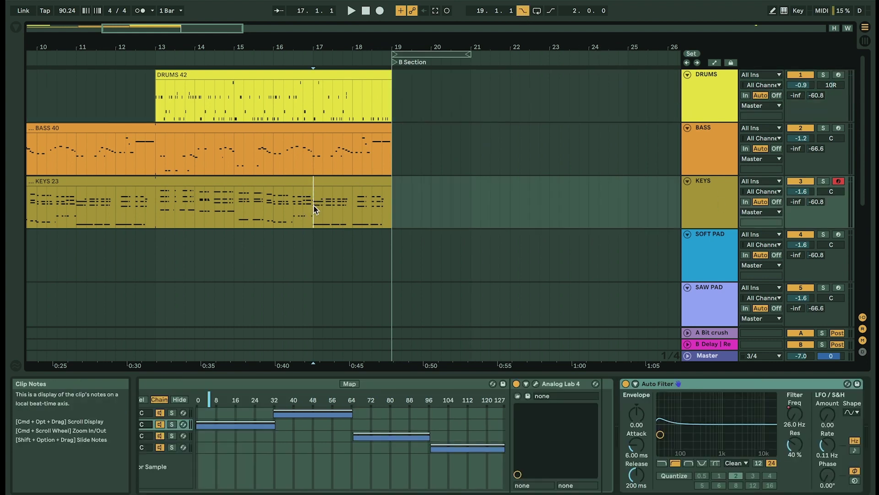
{"action": "key", "text": "space"}
{"action": "left_click", "coordinate": [380, 11]}
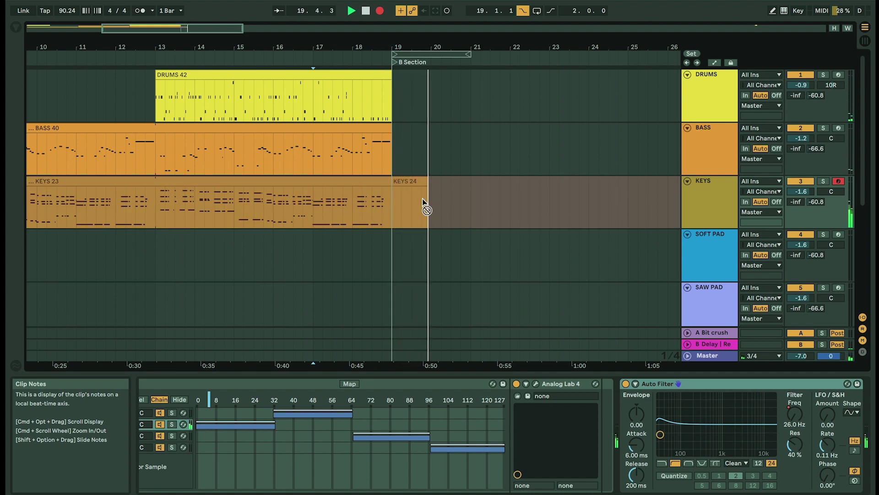
{"action": "key", "text": "space"}
{"action": "key", "text": "super+z"}
- Record the B Section on the KEYS track, starting playback at bar 17 and punching in at bar 19
{"action": "left_click", "coordinate": [238, 207]}
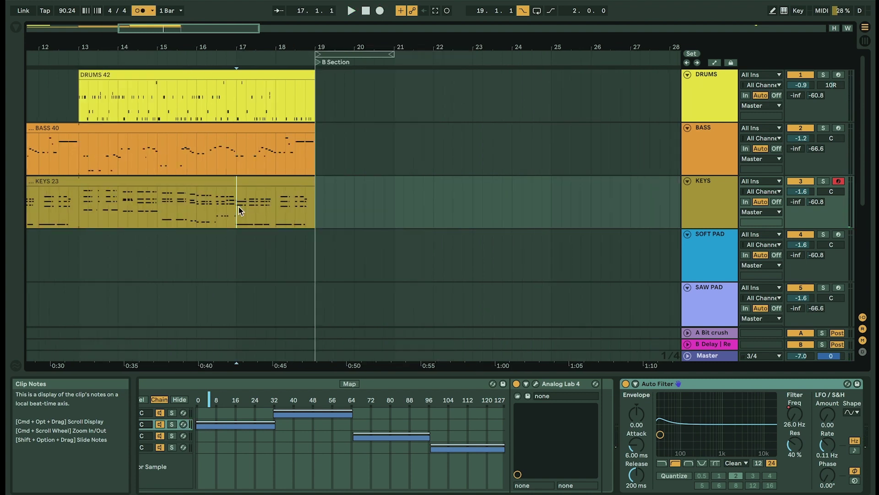
{"action": "key", "text": "space"}
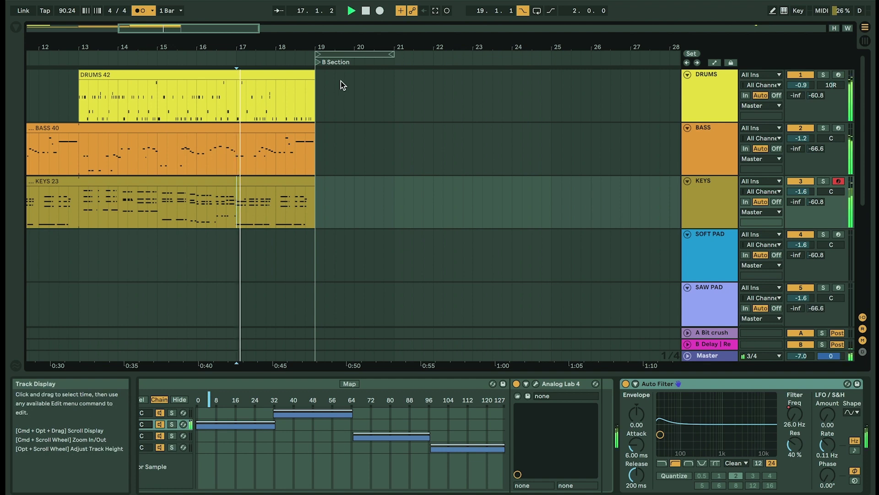
{"action": "left_click", "coordinate": [380, 12]}
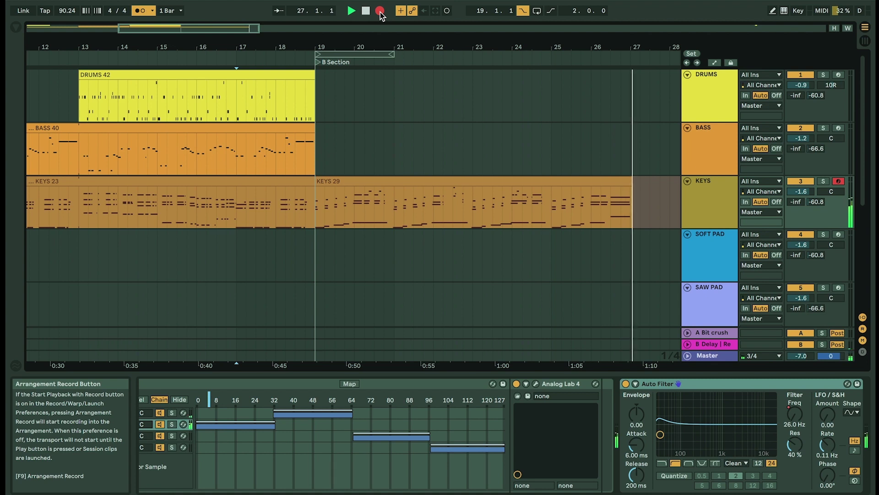
{"action": "left_click", "coordinate": [380, 13]}
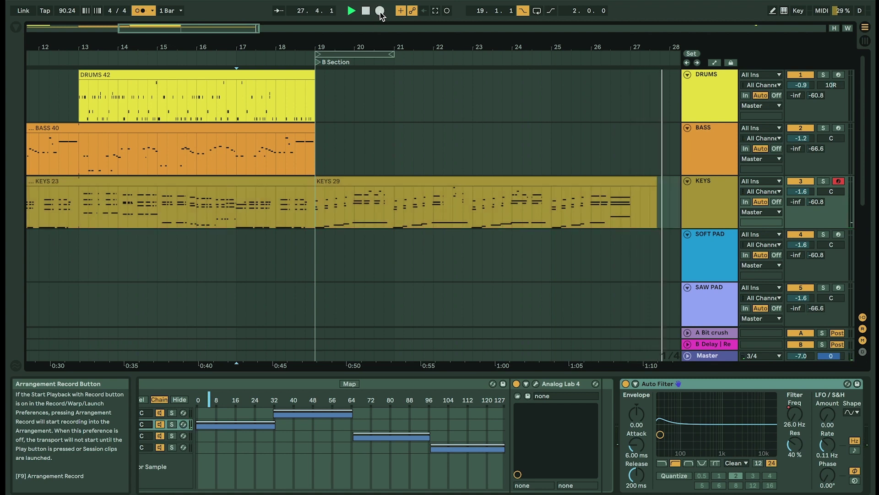
- Split the new KEYS clip at bar 27 and remove the leftover piece after it
{"action": "left_click", "coordinate": [630, 209]}
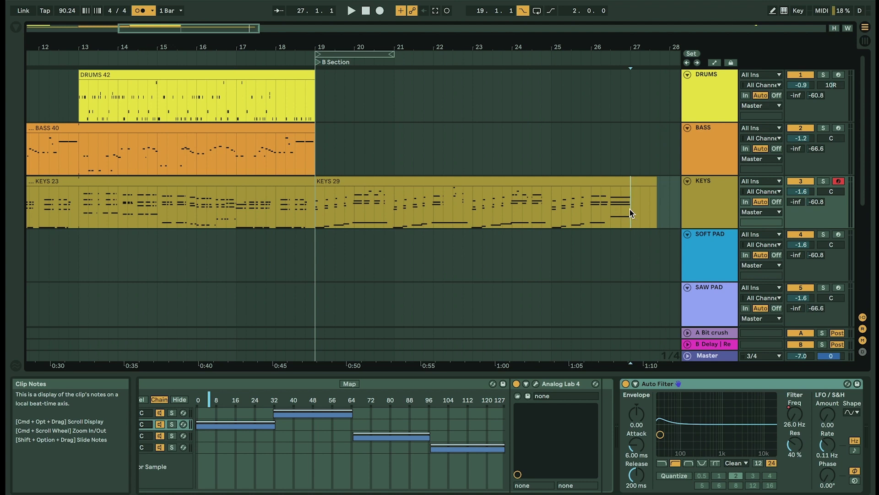
{"action": "key", "text": "super+e"}
{"action": "left_click", "coordinate": [641, 182]}
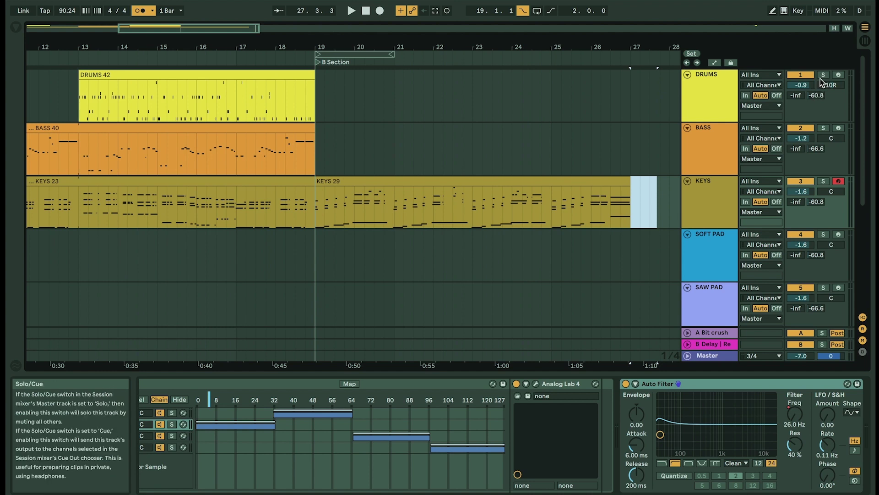
- Arm the DRUMS track and record its B Section, playing from bar 17 with punch-in at bar 19
{"action": "left_click", "coordinate": [838, 75]}
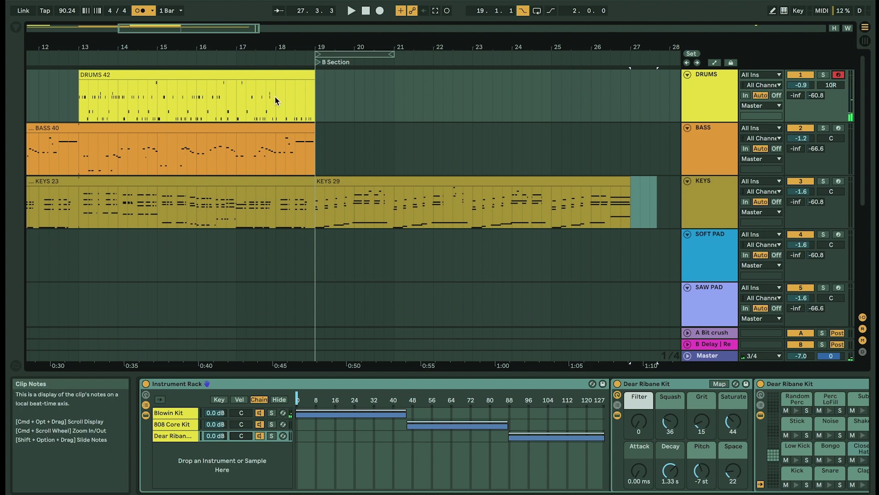
{"action": "left_click", "coordinate": [236, 96]}
{"action": "key", "text": "space"}
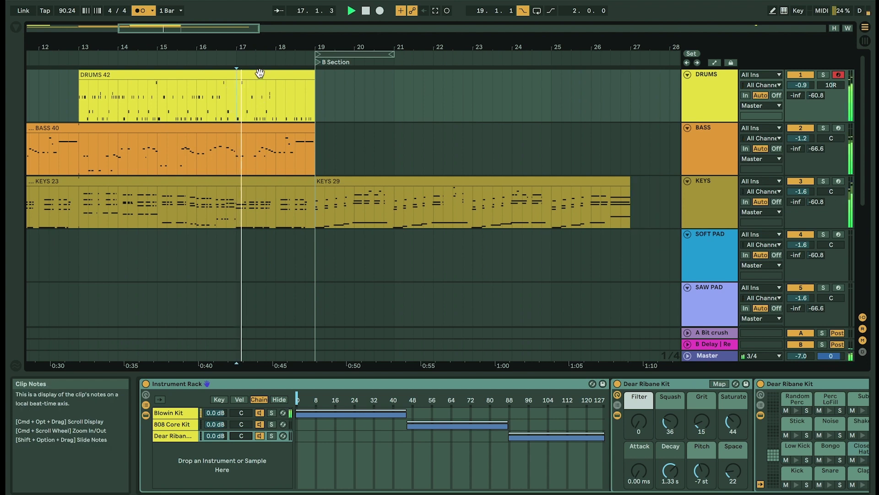
{"action": "left_click", "coordinate": [382, 13]}
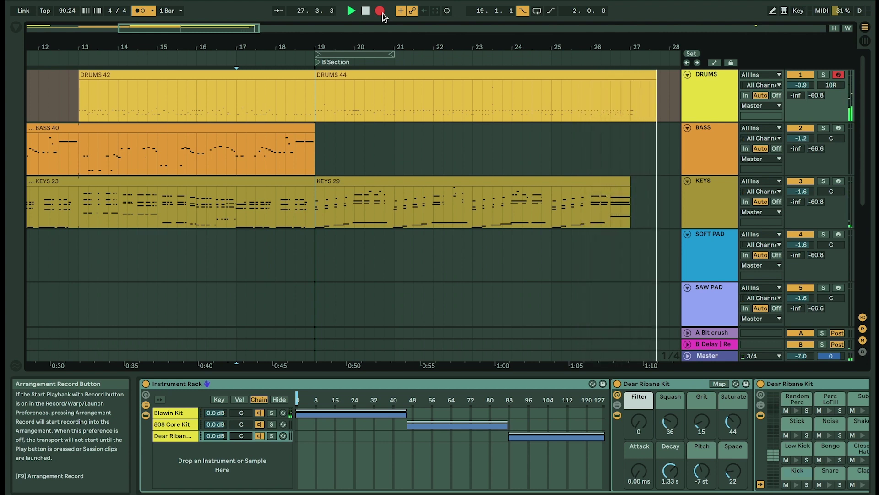
{"action": "left_click", "coordinate": [383, 11]}
{"action": "key", "text": "space"}
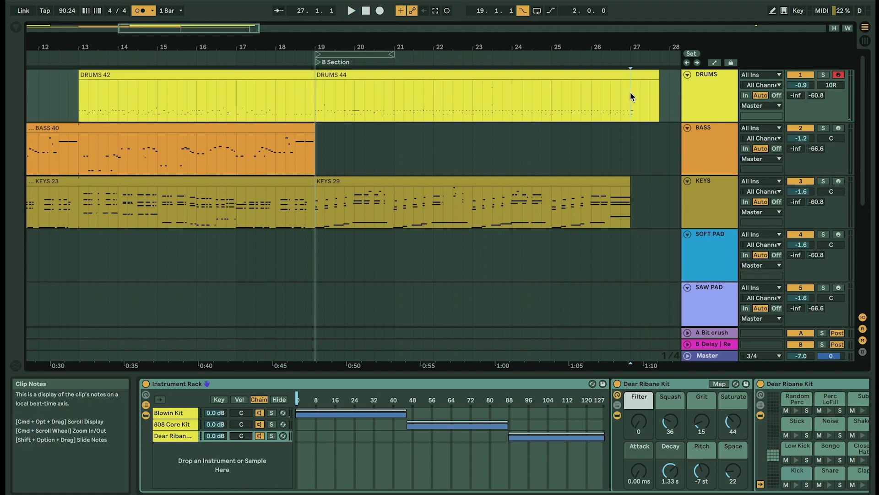
- Delete the excess DRUMS recording after bar 27 and play the arrangement back from bar 13 into the B Section
{"action": "left_click_drag", "start_coordinate": [630, 96], "coordinate": [652, 77]}
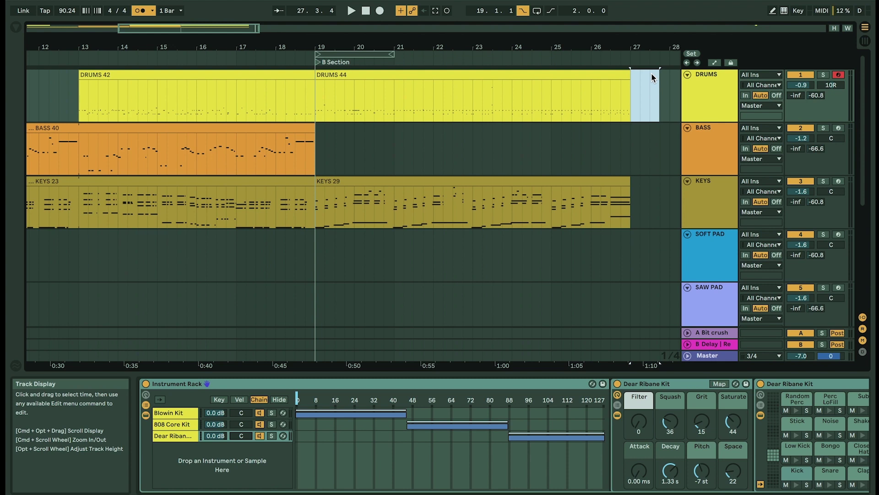
{"action": "left_click", "coordinate": [236, 100]}
{"action": "key", "text": "space"}
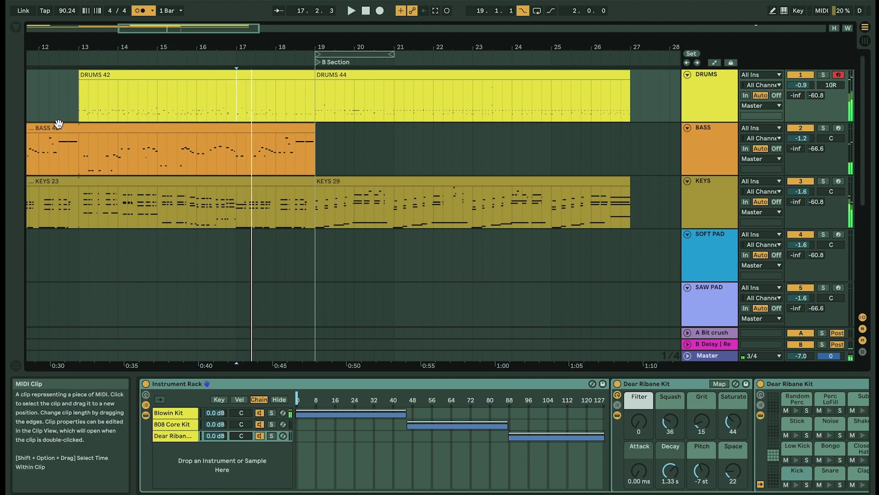
{"action": "key", "text": "space"}
{"action": "left_click", "coordinate": [79, 103]}
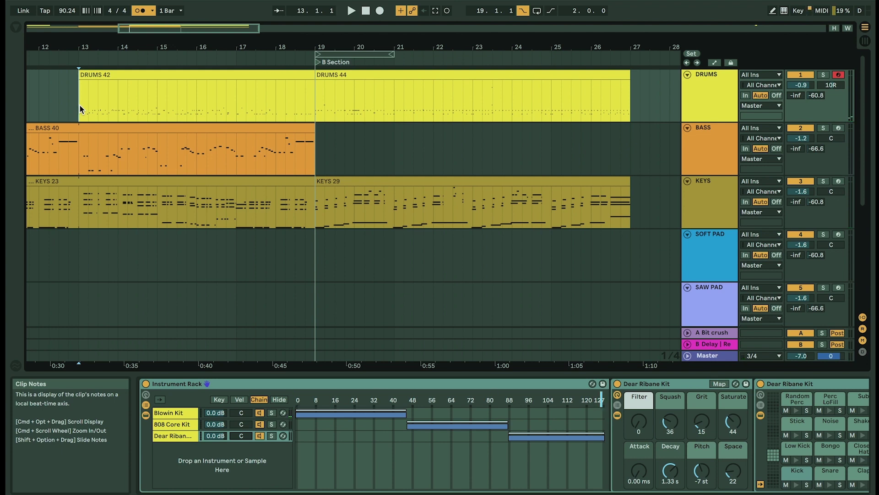
{"action": "key", "text": "space"}
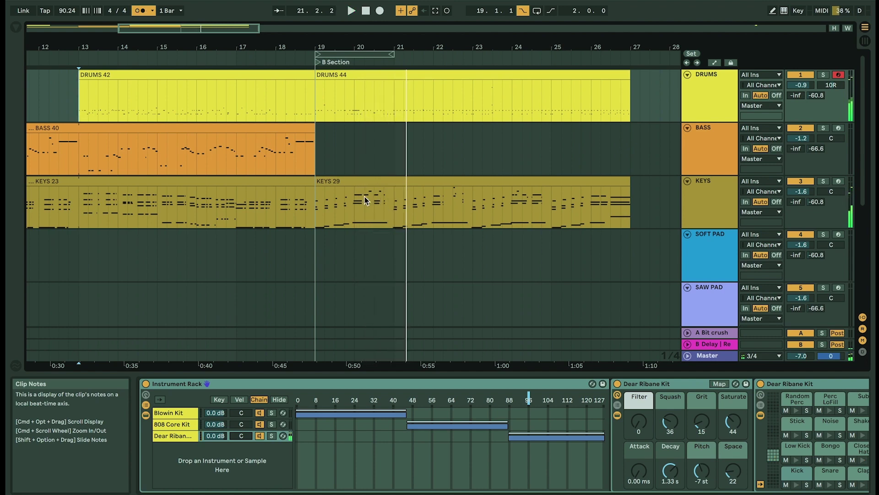
{"action": "key", "text": "space"}
- Record the B Section on the armed PLUCK track, starting playback at bar 17 with punch-in at bar 19
{"action": "scroll", "coordinate": [214, 300], "scroll_direction": "down", "scroll_amount": 3}
{"action": "left_click", "coordinate": [213, 300]}
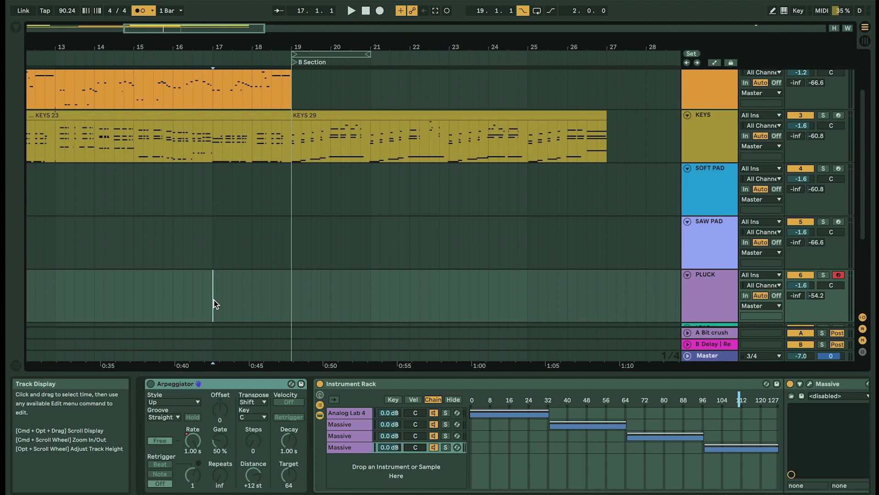
{"action": "key", "text": "space"}
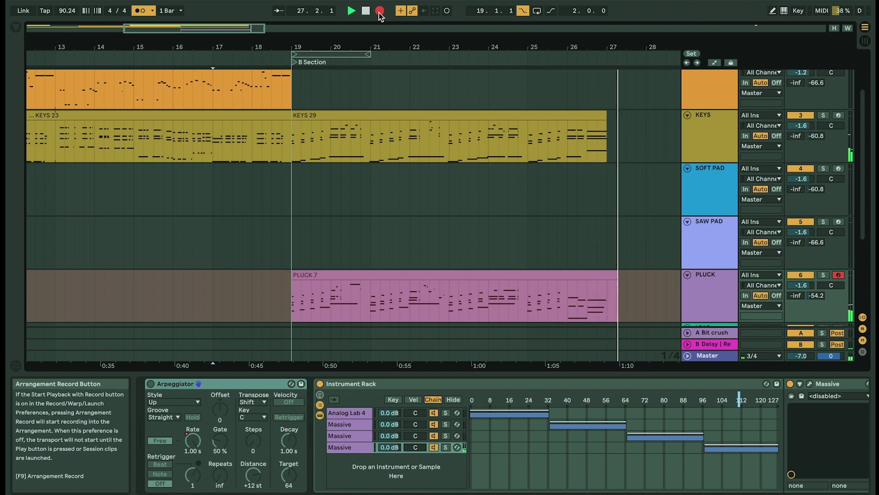
{"action": "left_click", "coordinate": [379, 11]}
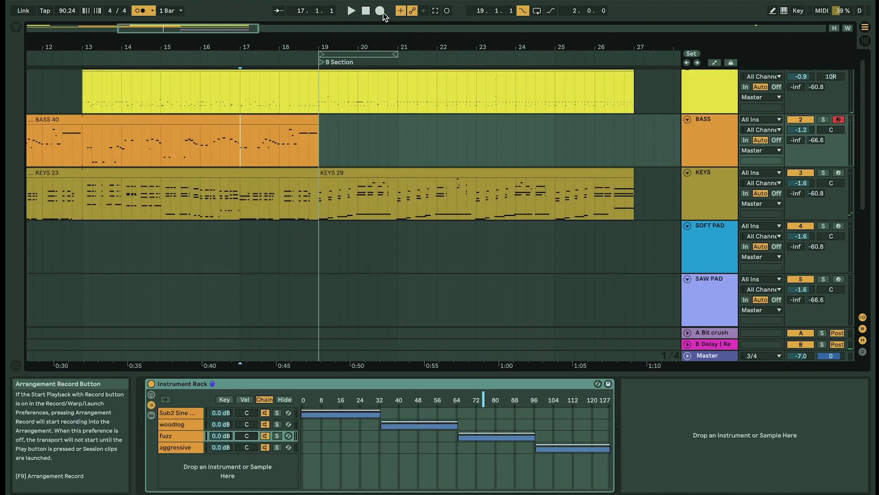
- Record the B Section on the BASS track with punch-in at bar 19, and trim the new clip to end at bar 27
{"action": "left_click", "coordinate": [381, 12]}
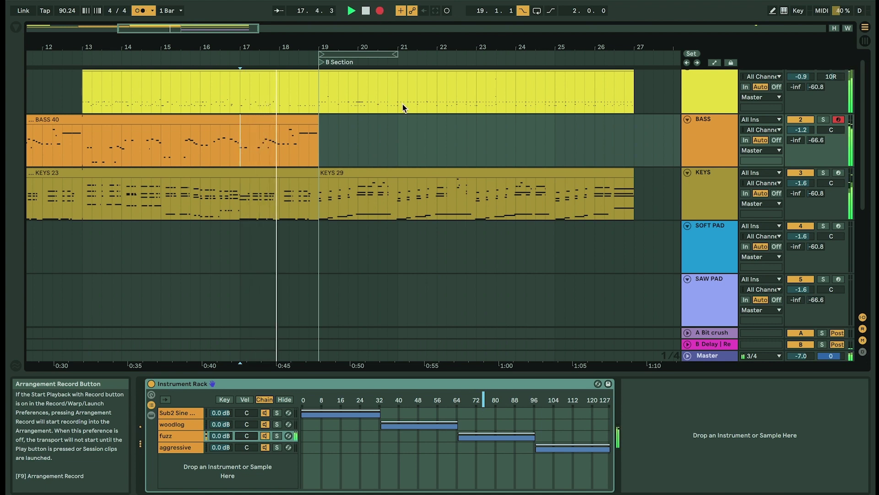
{"action": "scroll", "coordinate": [403, 105], "scroll_direction": "up", "scroll_amount": 1}
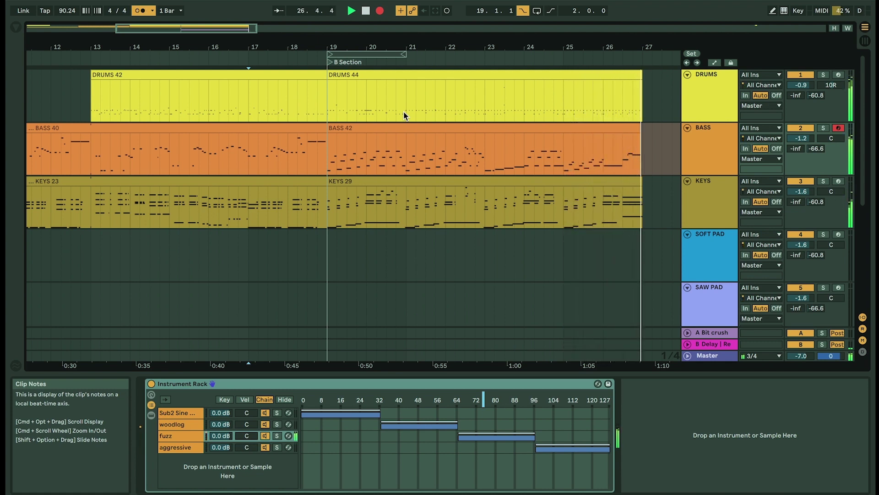
{"action": "left_click", "coordinate": [380, 11]}
{"action": "key", "text": "space"}
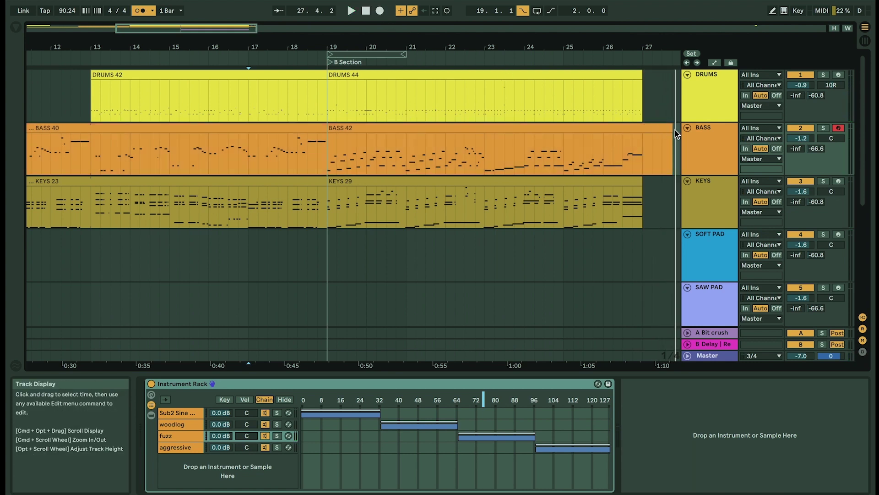
{"action": "left_click_drag", "start_coordinate": [673, 129], "coordinate": [642, 128]}
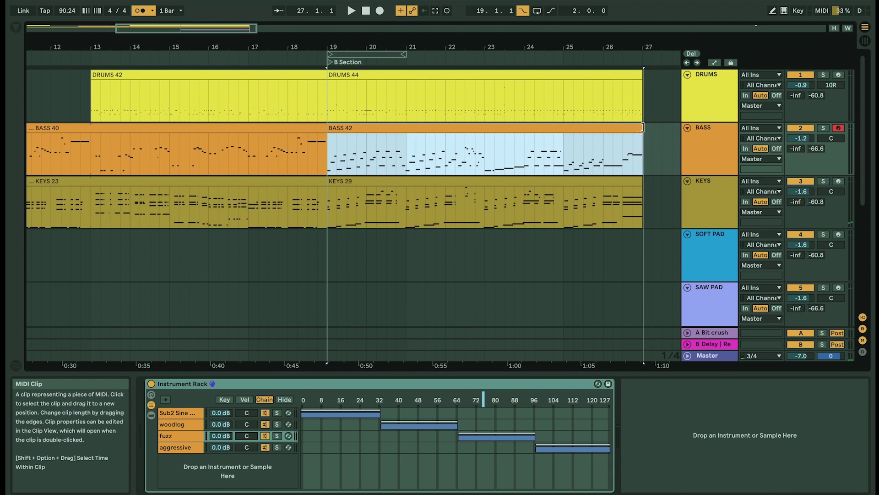
- Look over the recorded tracks and preview the Clap pad in the DRUMS track's Dear Ribane Kit
{"action": "scroll", "coordinate": [661, 210], "scroll_direction": "down", "scroll_amount": 5}
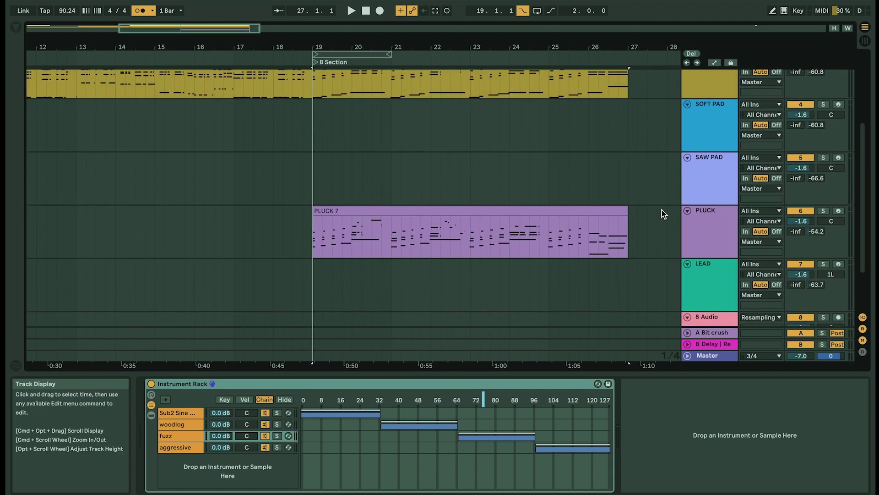
{"action": "scroll", "coordinate": [662, 210], "scroll_direction": "up", "scroll_amount": 5}
{"action": "left_click", "coordinate": [703, 95]}
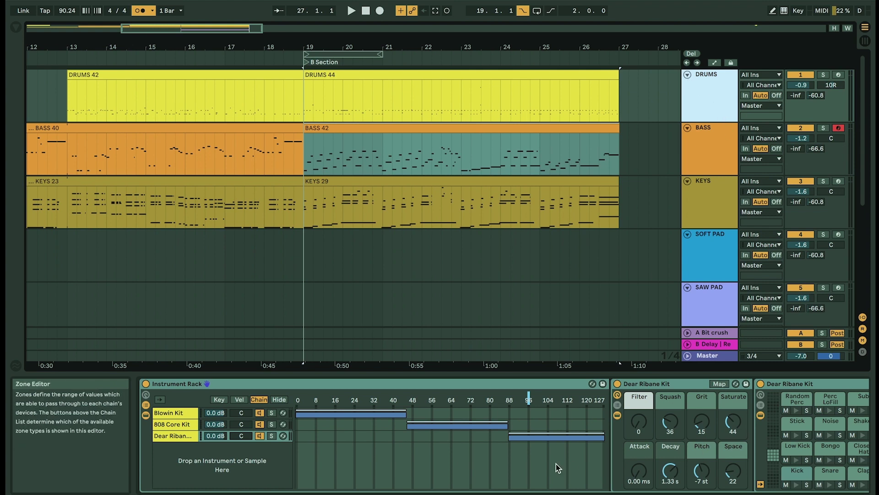
{"action": "left_click", "coordinate": [520, 468]}
{"action": "scroll", "coordinate": [520, 469], "scroll_direction": "right", "scroll_amount": 10}
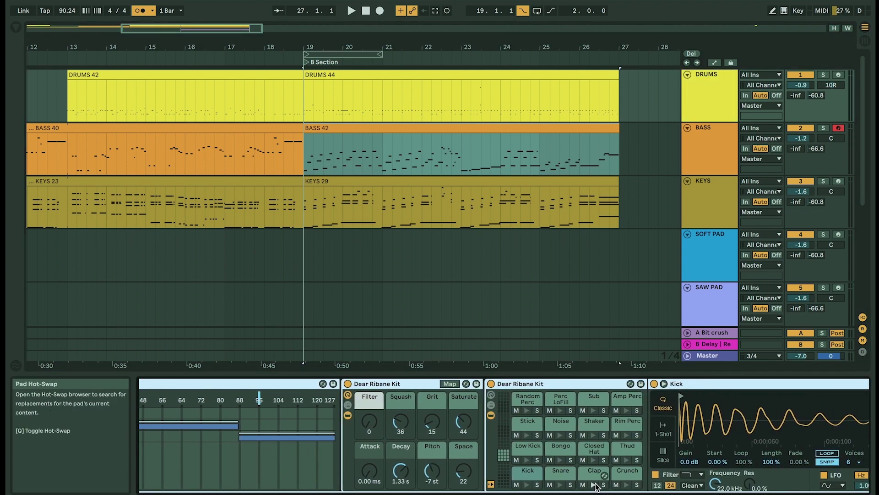
{"action": "left_click", "coordinate": [594, 485]}
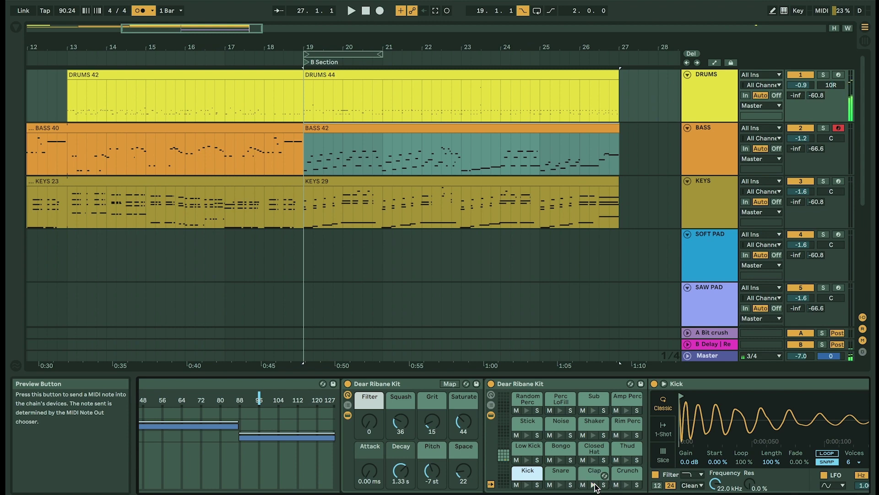
{"action": "left_click", "coordinate": [714, 98]}
- Add the Reverb audio effect to the kit's Clap chain, with a 5.45 s decay time and 52% dry/wet
{"action": "left_click", "coordinate": [17, 28]}
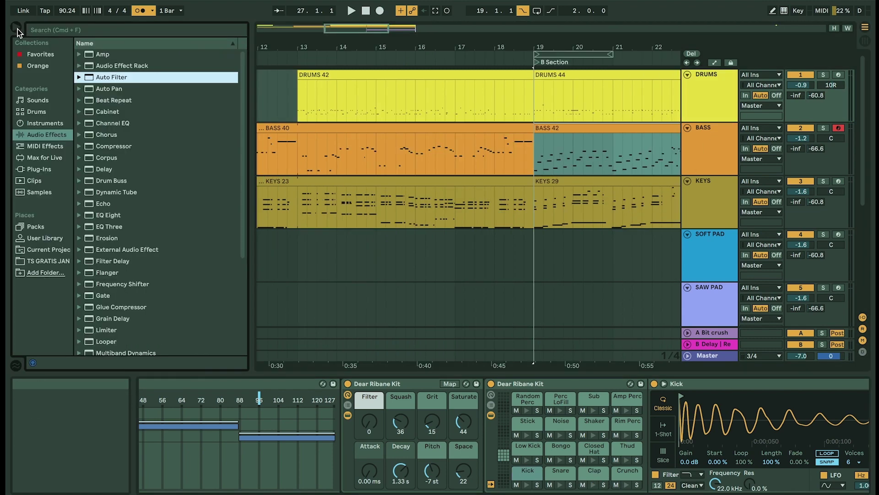
{"action": "left_click", "coordinate": [39, 135]}
{"action": "scroll", "coordinate": [129, 235], "scroll_direction": "down", "scroll_amount": 5}
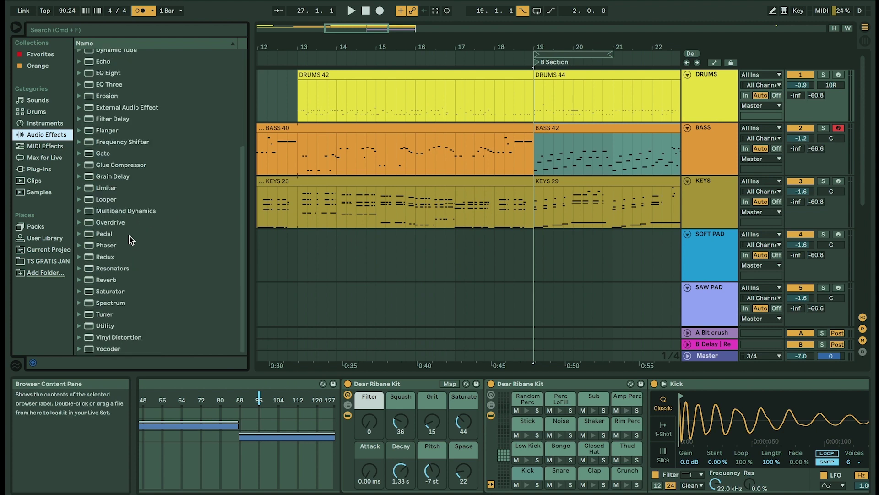
{"action": "left_click", "coordinate": [105, 281]}
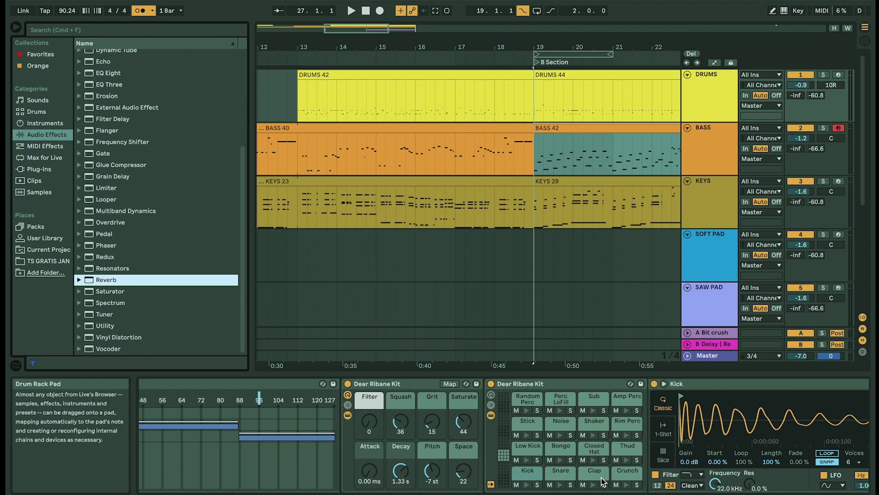
{"action": "scroll", "coordinate": [579, 465], "scroll_direction": "right", "scroll_amount": 10}
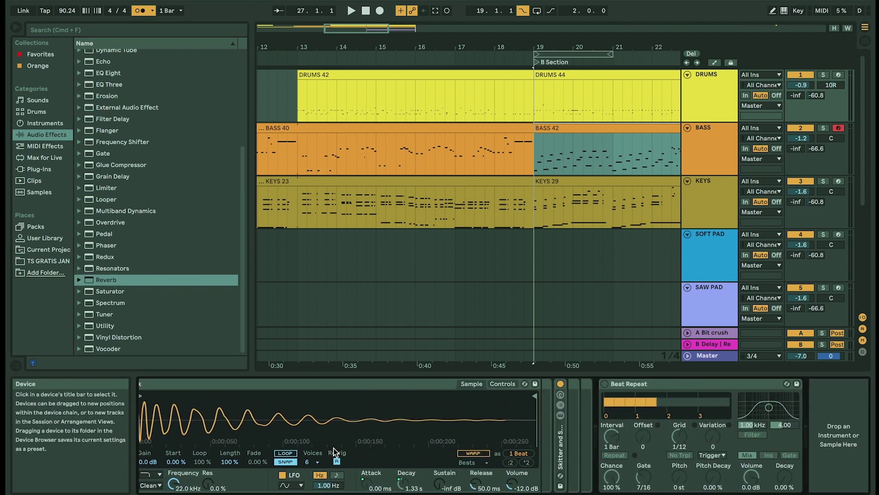
{"action": "scroll", "coordinate": [348, 458], "scroll_direction": "left", "scroll_amount": 10}
{"action": "left_click", "coordinate": [458, 474]}
{"action": "scroll", "coordinate": [550, 458], "scroll_direction": "right", "scroll_amount": 10}
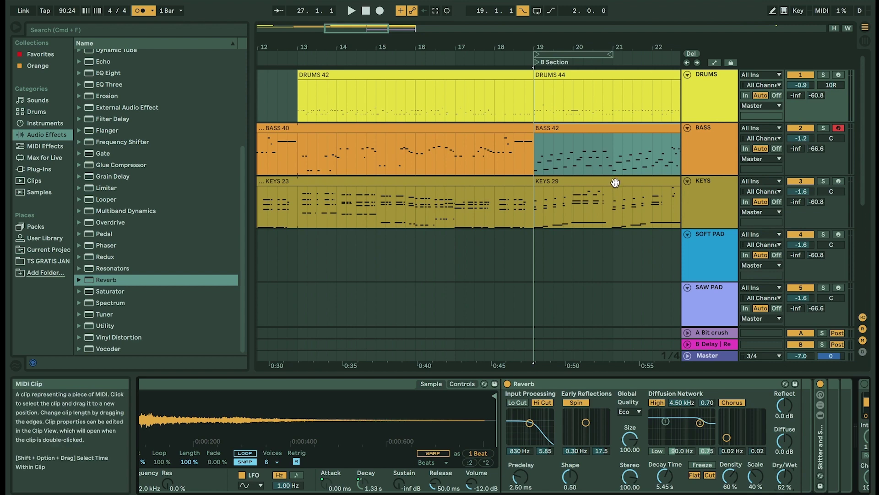
- Show the arrangement automation and display the Clap Reverb's Device On envelope on the DRUMS track
{"action": "key", "text": "a"}
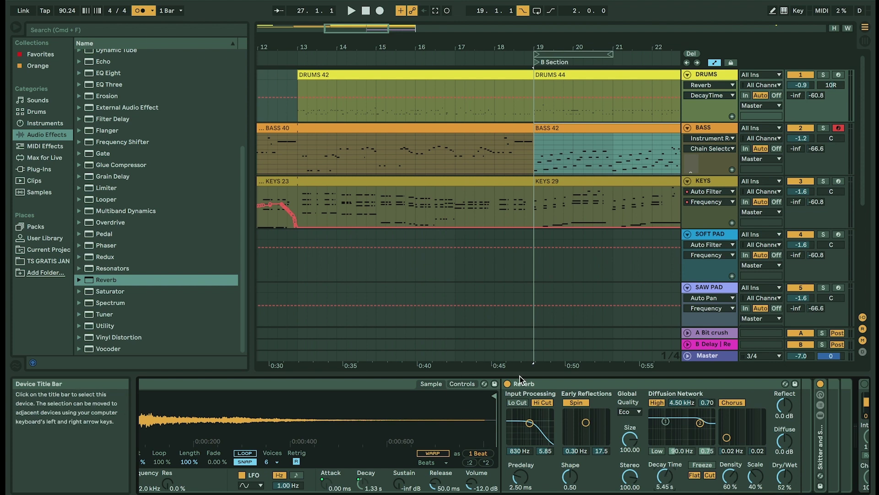
{"action": "left_click", "coordinate": [508, 383]}
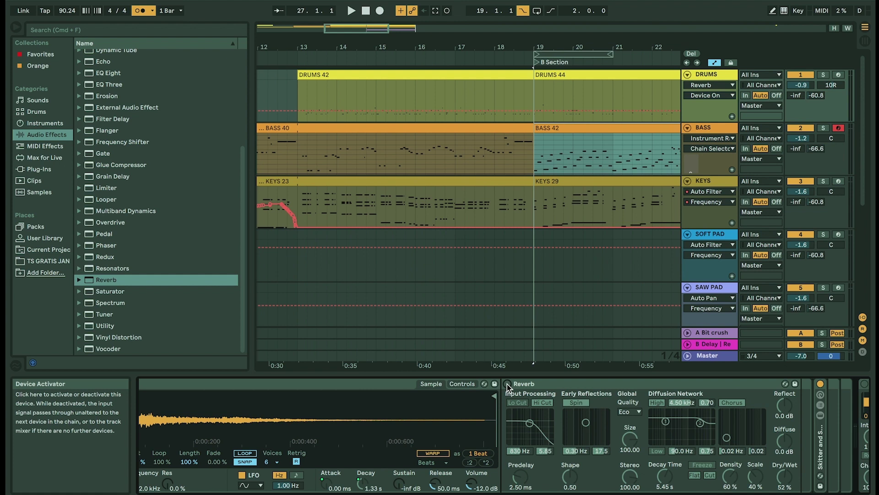
{"action": "left_click", "coordinate": [508, 384]}
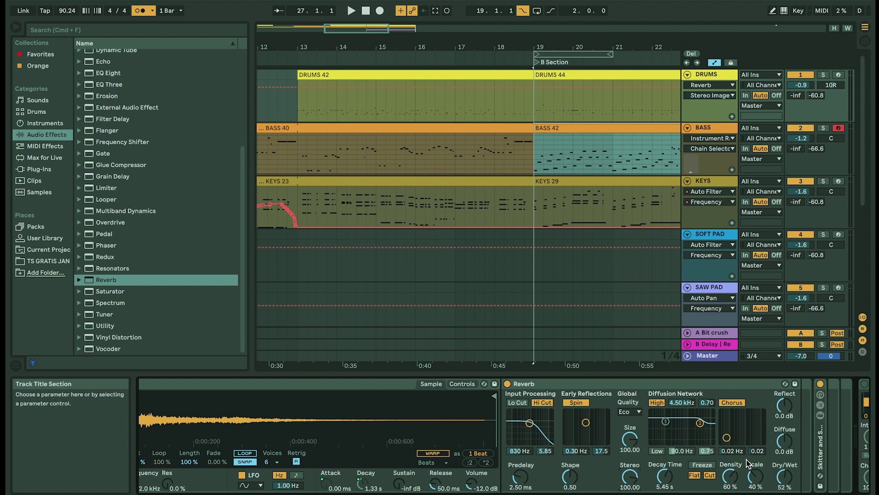
{"action": "left_click", "coordinate": [730, 475]}
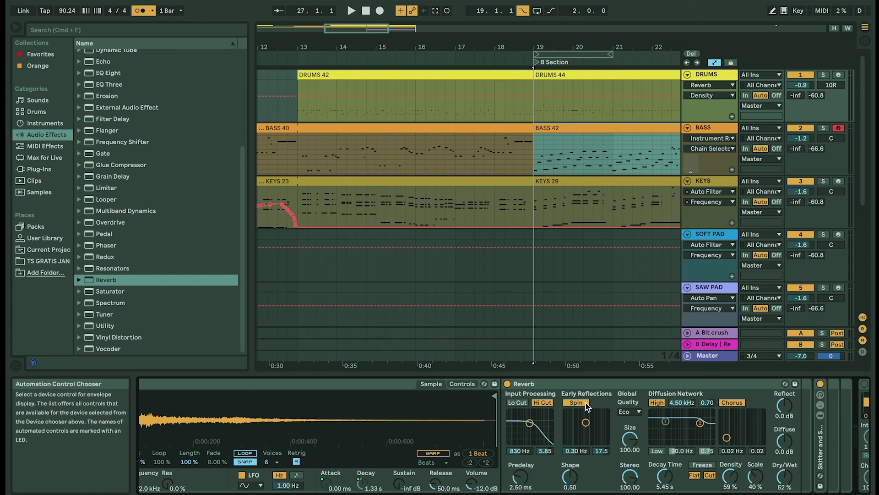
{"action": "left_click", "coordinate": [507, 384]}
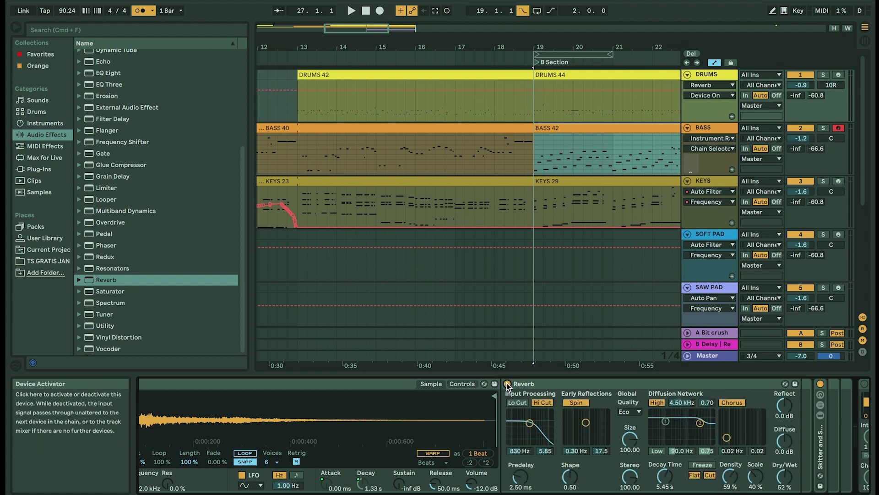
- Automate the Clap Reverb's Device On so it is off before bar 19 and on from the start of the B Section
{"action": "left_click_drag", "start_coordinate": [533, 46], "coordinate": [486, 109]}
{"action": "left_click", "coordinate": [523, 108]}
{"action": "left_click_drag", "start_coordinate": [428, 112], "coordinate": [451, 112]}
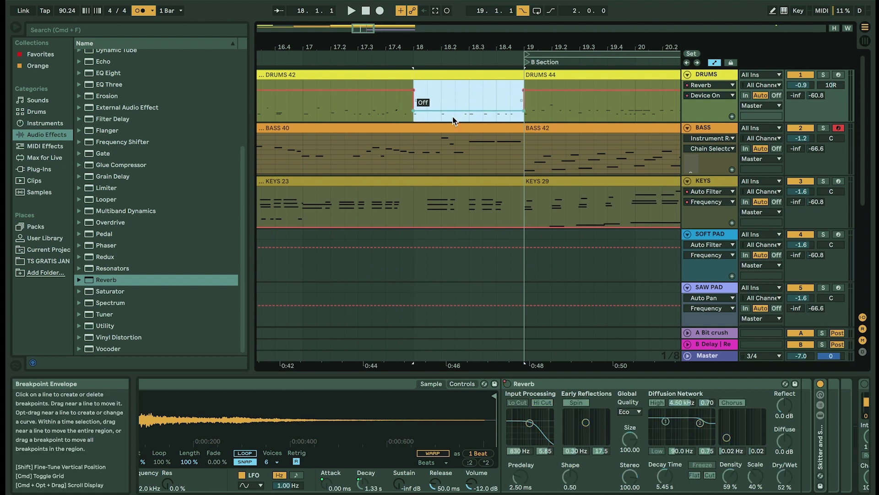
{"action": "mouse_move", "coordinate": [413, 92]}
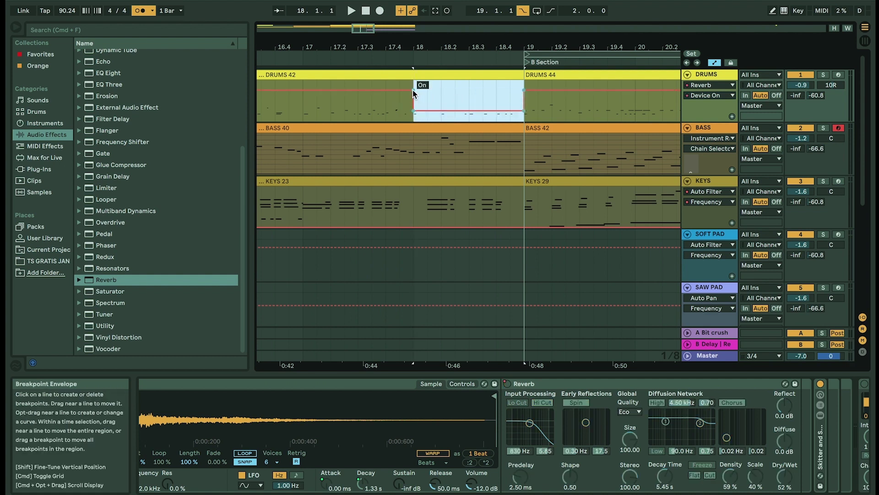
{"action": "left_click", "coordinate": [413, 93]}
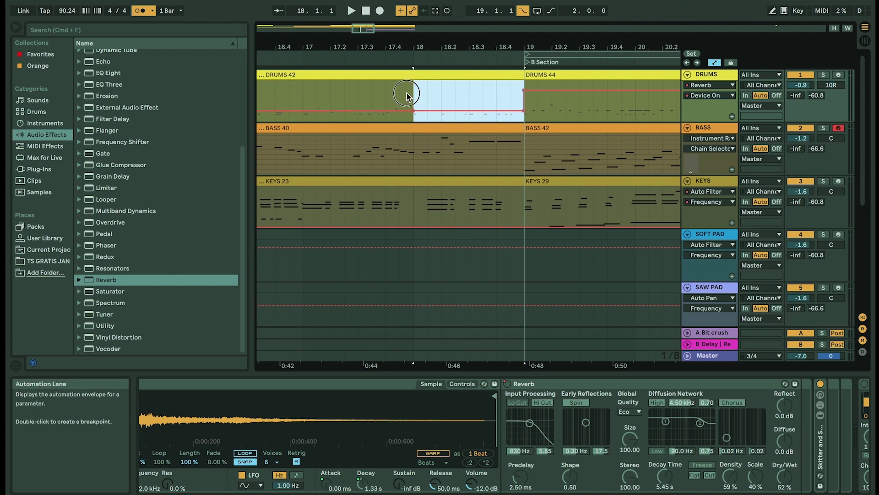
{"action": "left_click", "coordinate": [406, 95]}
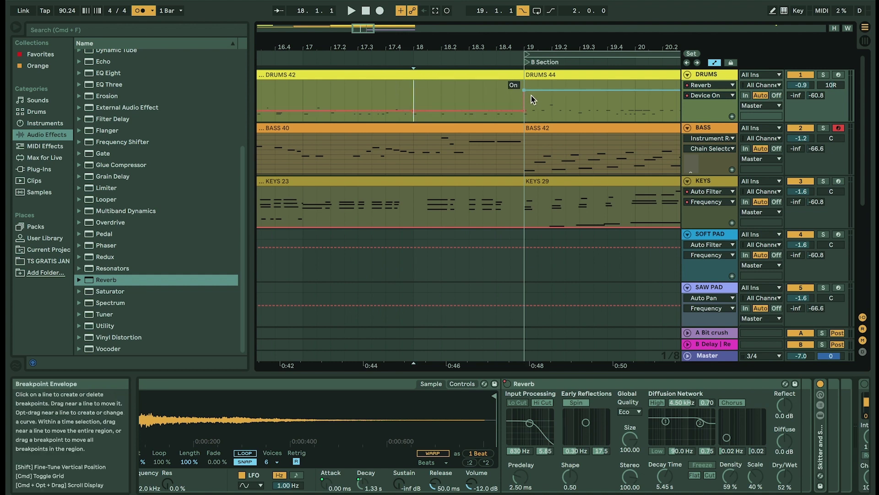
- Play the transition into the B Section from bar 18 to check the reverb automation
{"action": "left_click_drag", "start_coordinate": [544, 47], "coordinate": [538, 28]}
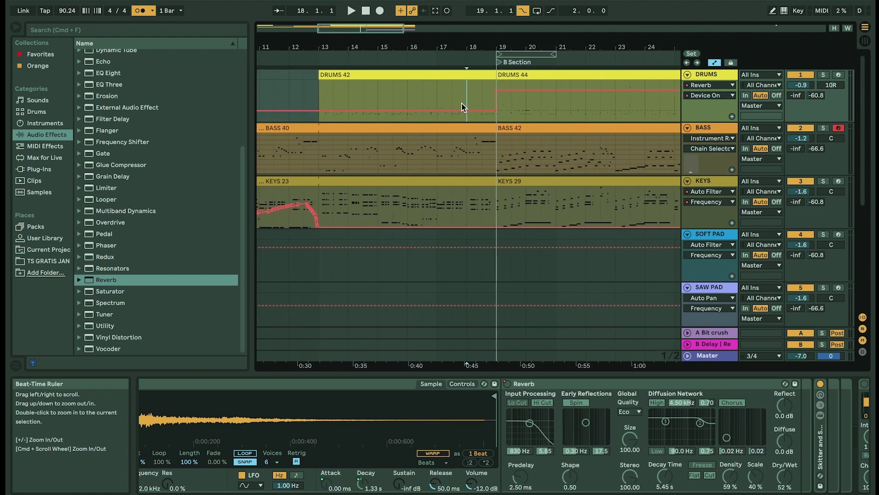
{"action": "left_click", "coordinate": [468, 95]}
{"action": "key", "text": "space"}
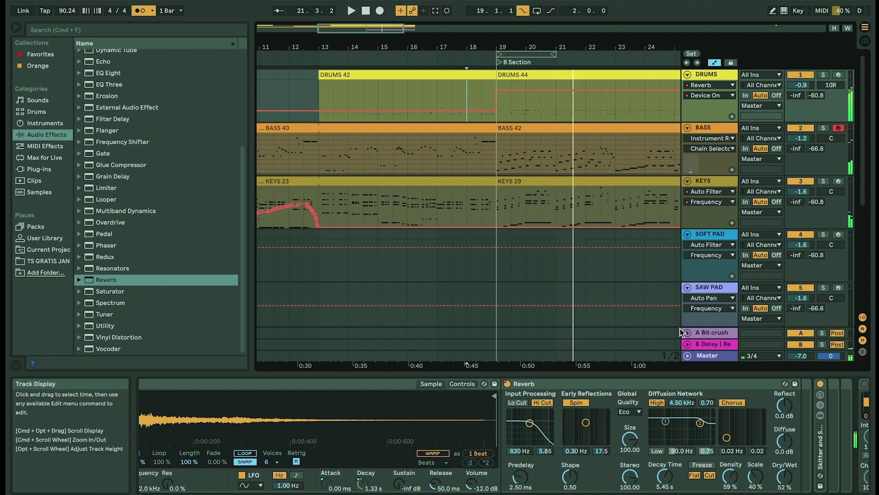
- Set the Reverb to 3.97 s decay, 45% dry/wet and low cut only, with its input filter at 3.61 kHz, and solo DRUMS
{"action": "left_click", "coordinate": [664, 476]}
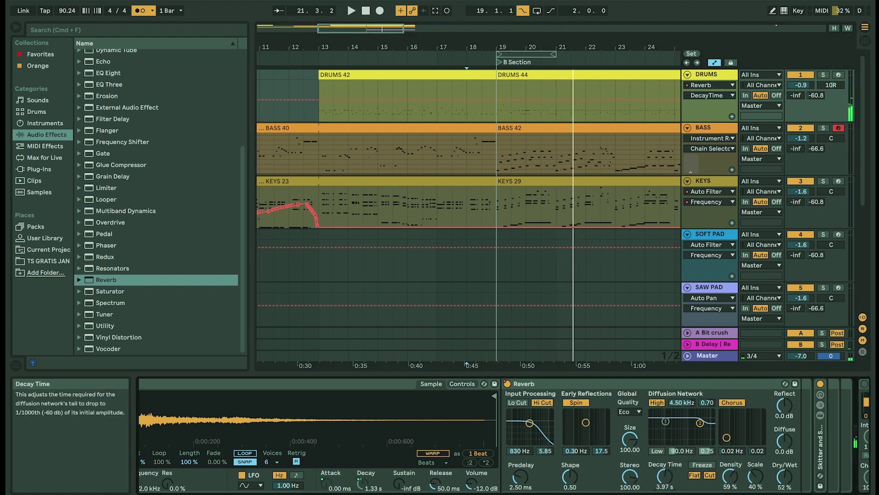
{"action": "left_click", "coordinate": [778, 486]}
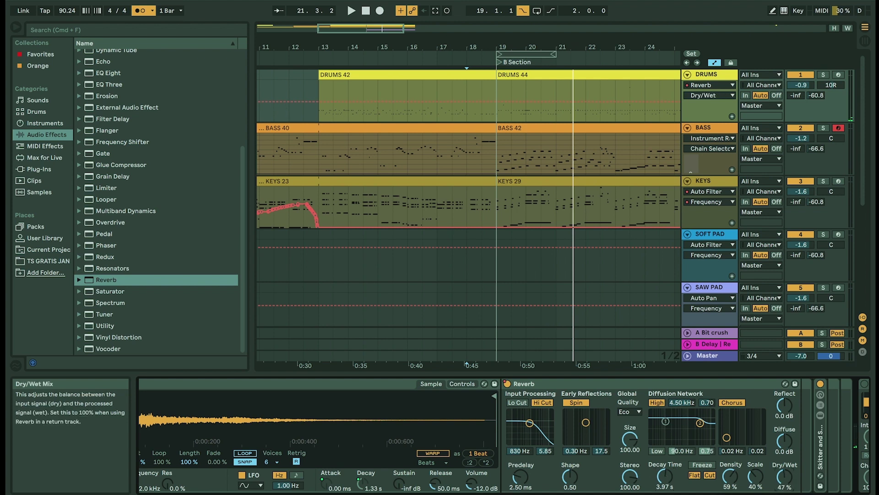
{"action": "left_click", "coordinate": [522, 402]}
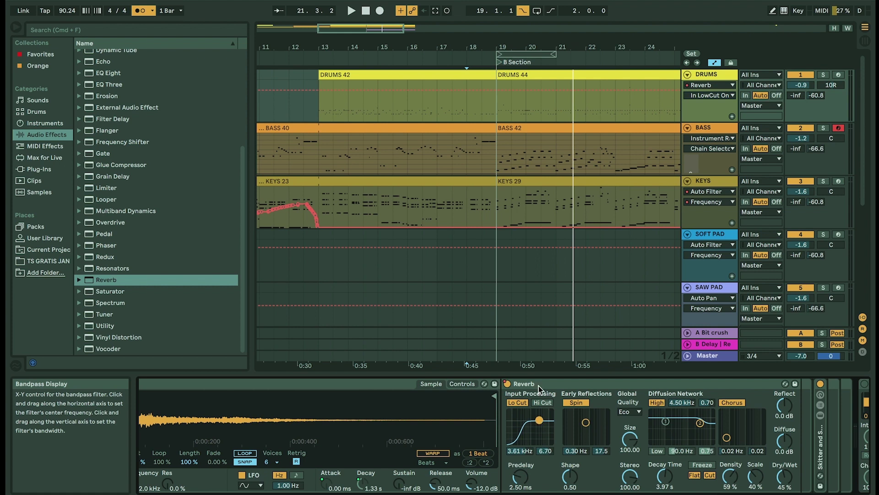
{"action": "left_click", "coordinate": [823, 75]}
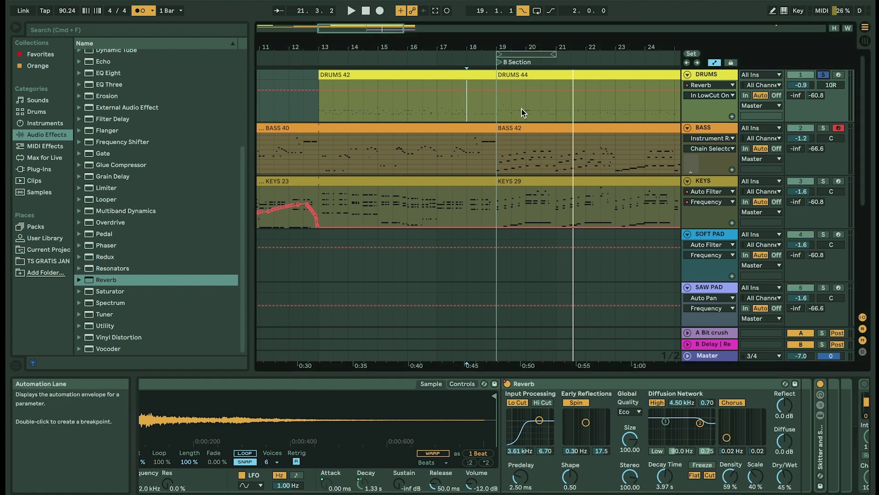
- Play the soloed DRUMS track in the B Section to check the clap reverb, and unsolo it
{"action": "key", "text": "space"}
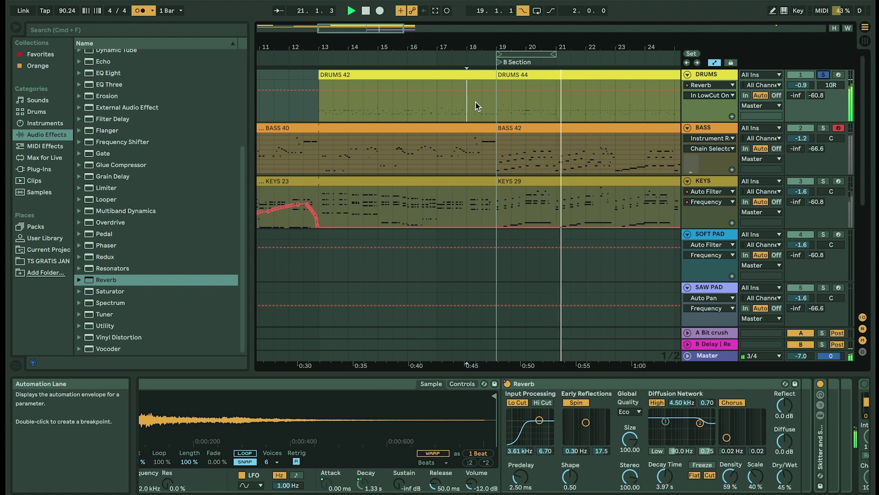
{"action": "left_click", "coordinate": [823, 75]}
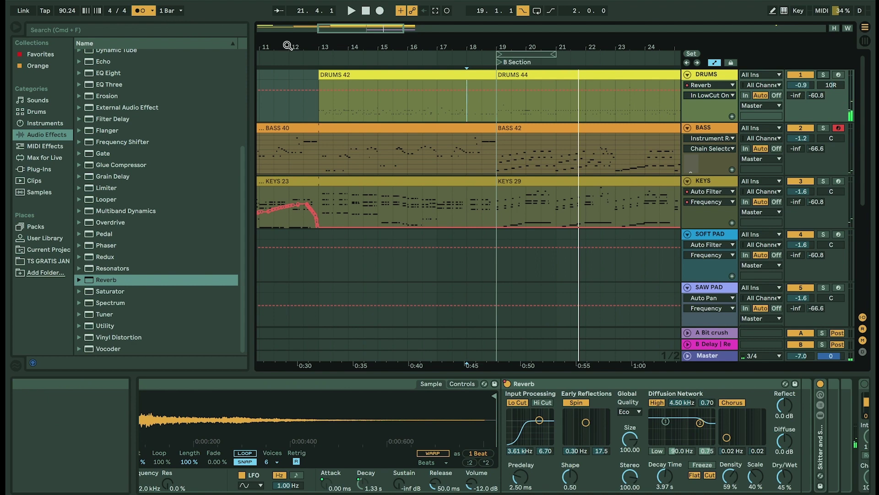
- Record a SAW PAD part from bar 19 to past bar 27, including Auto Filter frequency automation
{"action": "left_click_drag", "start_coordinate": [531, 48], "coordinate": [531, 38]}
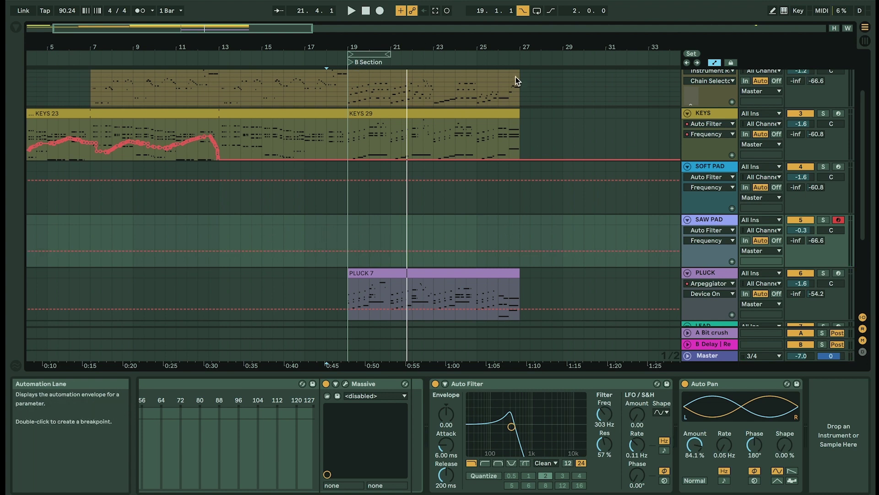
{"action": "key", "text": "space"}
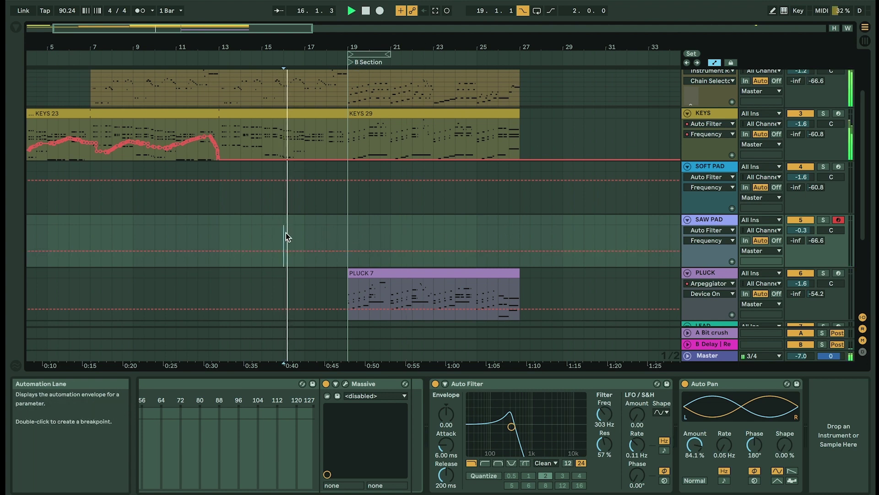
{"action": "left_click", "coordinate": [381, 11]}
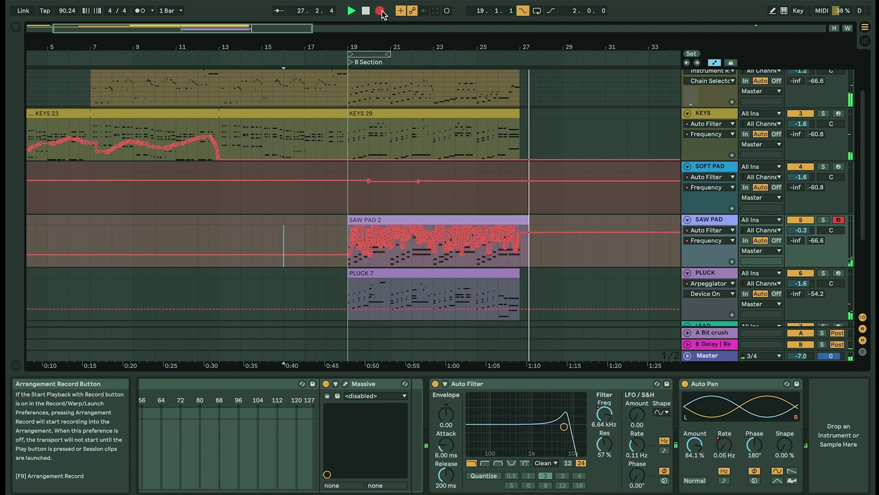
{"action": "left_click", "coordinate": [380, 11]}
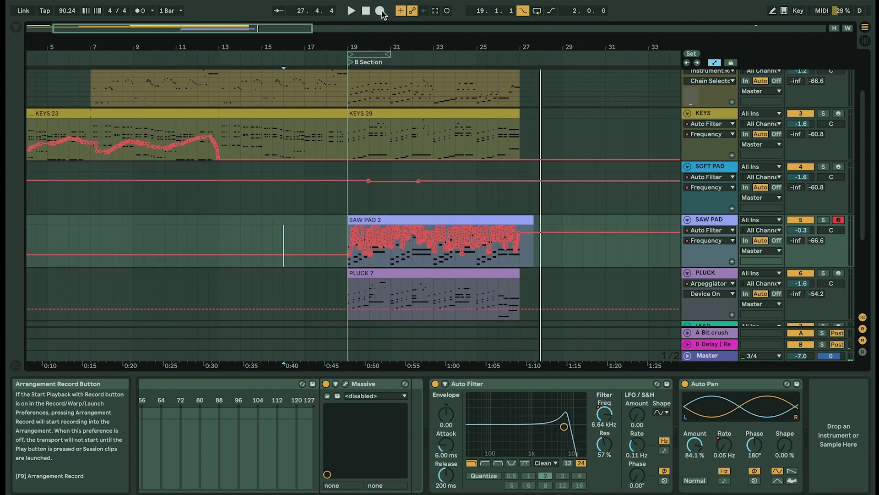
- Trim the SAW PAD clip's end at bar 27 and move the clip to start at bar 27
{"action": "left_click_drag", "start_coordinate": [329, 51], "coordinate": [335, 64]}
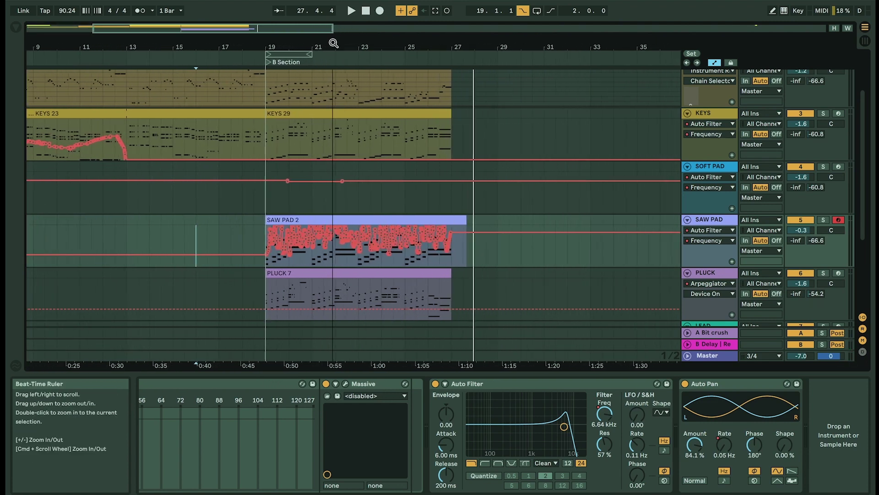
{"action": "left_click", "coordinate": [456, 261]}
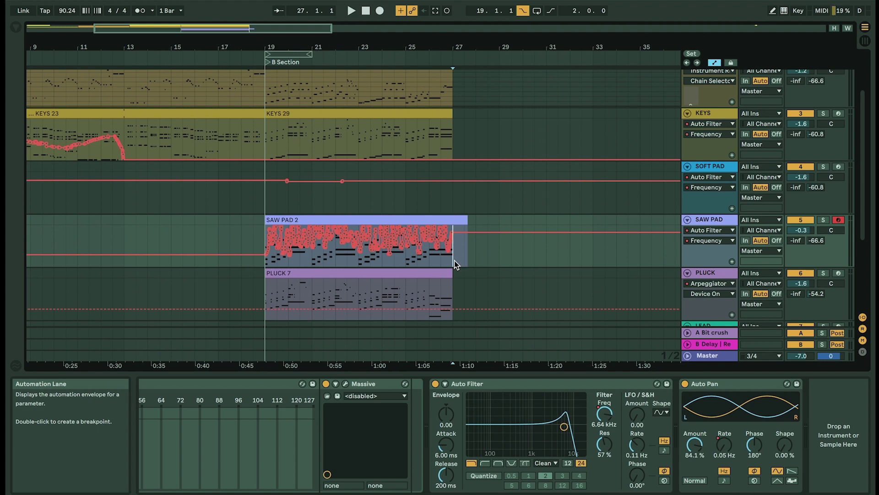
{"action": "left_click", "coordinate": [463, 235]}
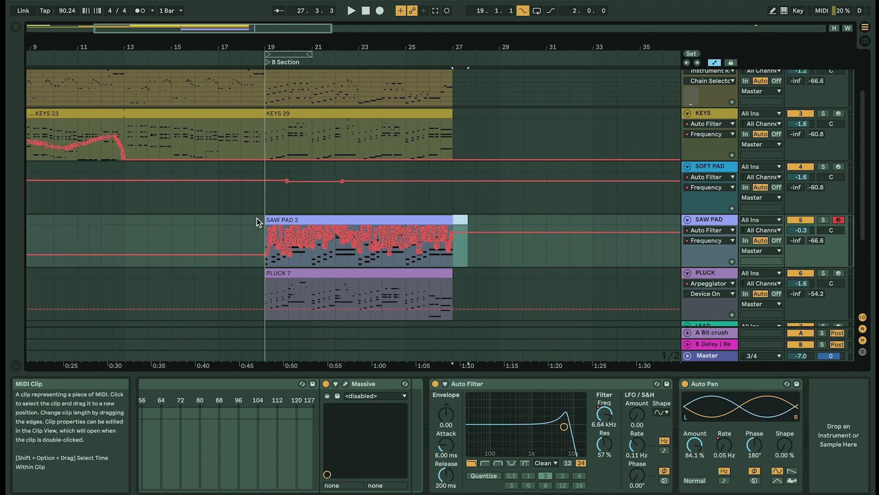
{"action": "left_click_drag", "start_coordinate": [288, 220], "coordinate": [473, 218]}
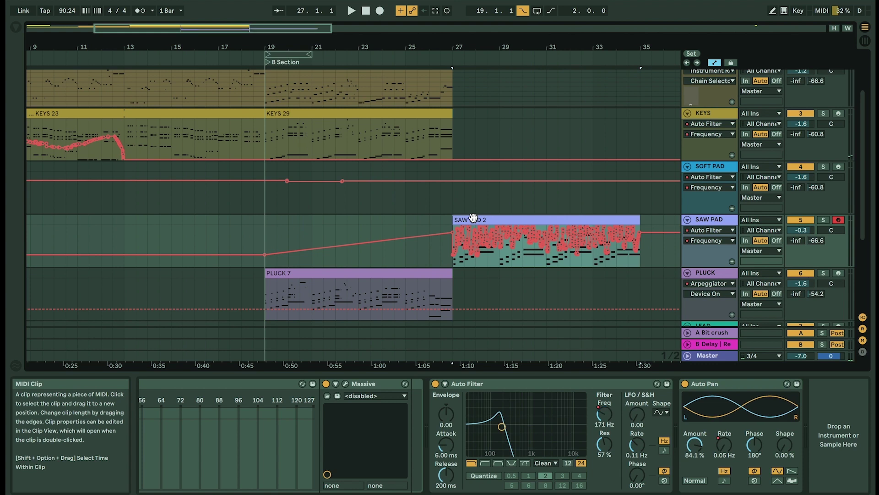
- Add a locator at bar 27 and name it "C Section"
{"action": "right_click", "coordinate": [455, 58]}
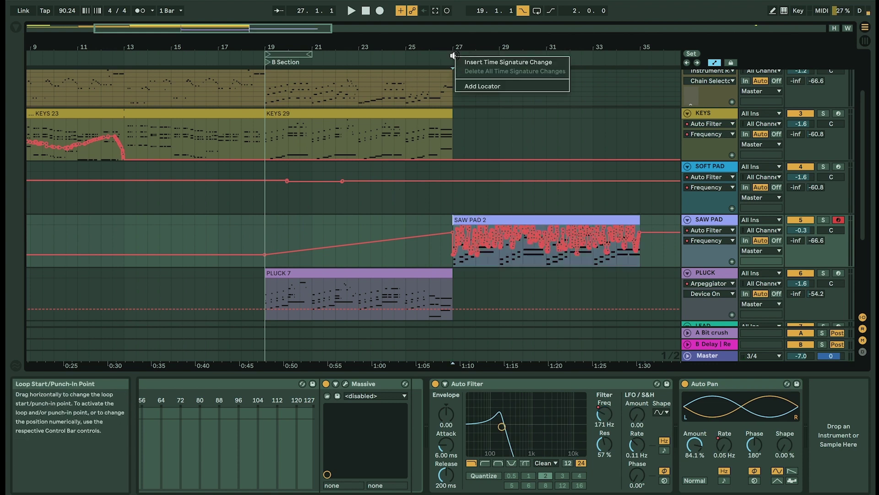
{"action": "left_click", "coordinate": [480, 87]}
{"action": "type", "text": "C"}
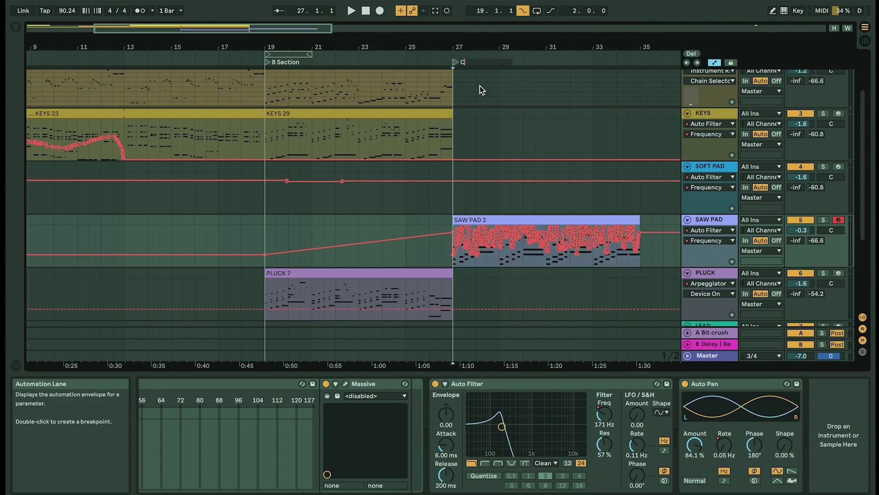
{"action": "type", "text": " Section"}
{"action": "left_click", "coordinate": [503, 136]}
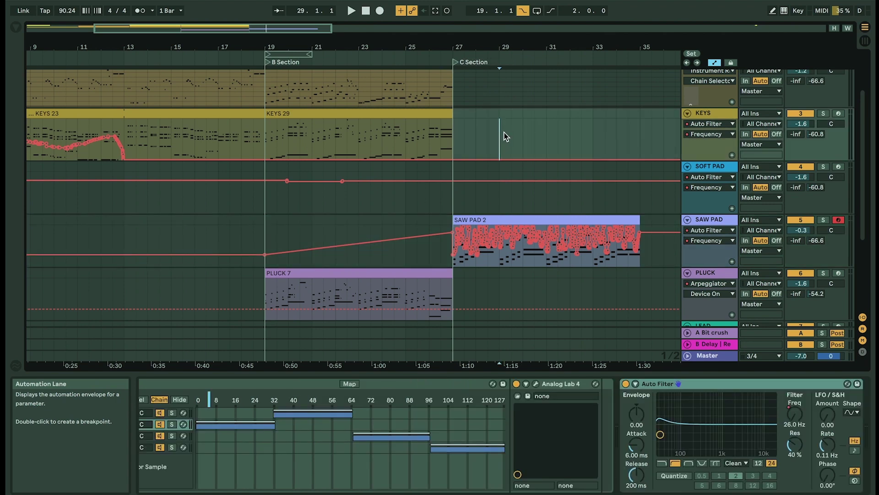
- Look over the arranged tracks and hide the arrangement automation
{"action": "scroll", "coordinate": [504, 137], "scroll_direction": "left", "scroll_amount": 5}
{"action": "scroll", "coordinate": [504, 137], "scroll_direction": "up", "scroll_amount": 2}
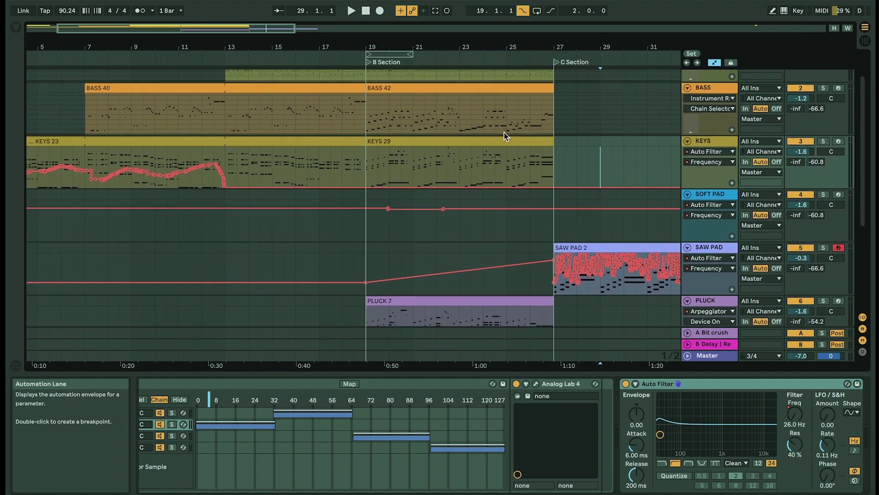
{"action": "scroll", "coordinate": [504, 136], "scroll_direction": "up", "scroll_amount": 2}
{"action": "scroll", "coordinate": [504, 137], "scroll_direction": "down", "scroll_amount": 5}
{"action": "scroll", "coordinate": [504, 137], "scroll_direction": "right", "scroll_amount": 2}
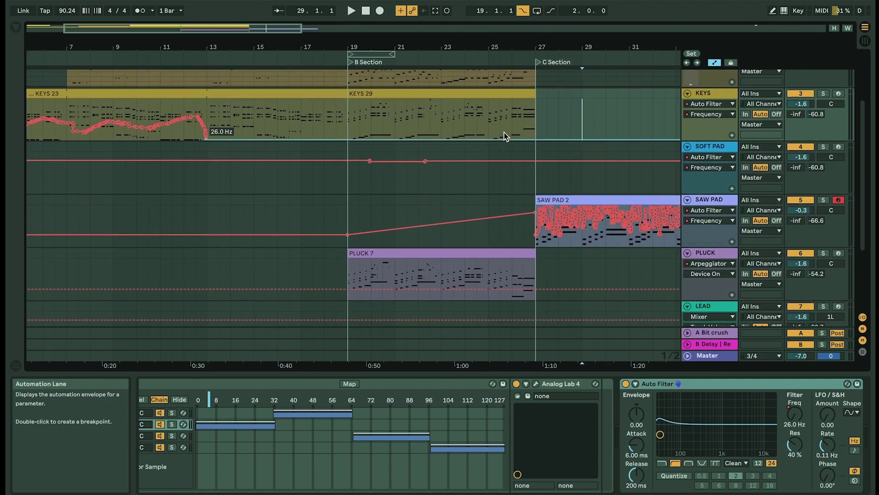
{"action": "scroll", "coordinate": [503, 136], "scroll_direction": "down", "scroll_amount": 5}
{"action": "key", "text": "a"}
- Group the DRUMS, BASS, KEYS, SOFT PAD and PLUCK tracks, and fold and unfold the group to check it
{"action": "left_click", "coordinate": [675, 194]}
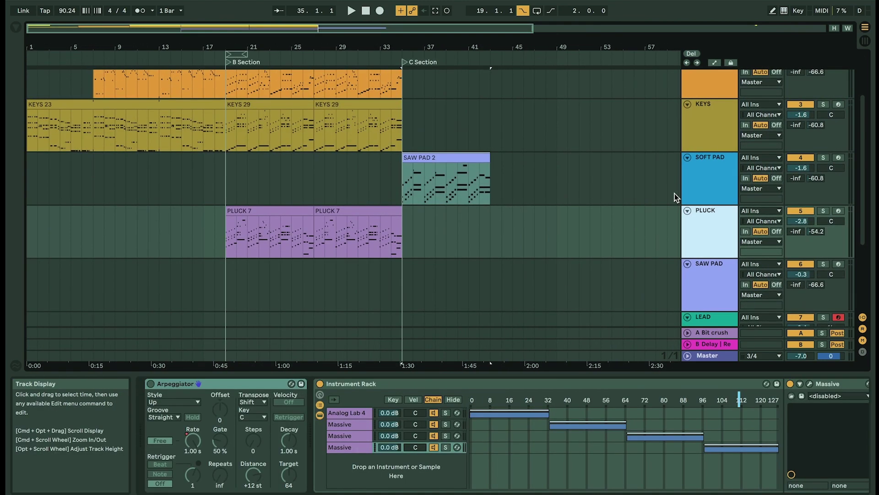
{"action": "scroll", "coordinate": [674, 193], "scroll_direction": "up", "scroll_amount": 2}
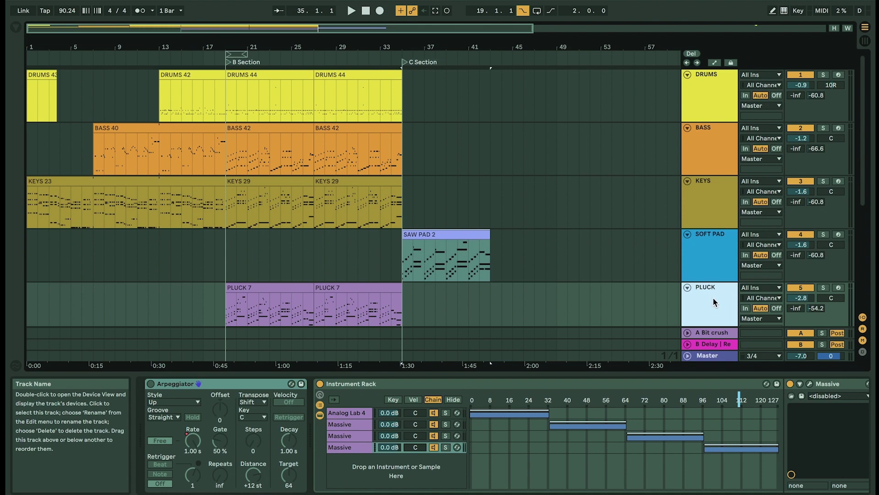
{"action": "left_click", "coordinate": [711, 98], "text": "shift"}
{"action": "right_click", "coordinate": [710, 98]}
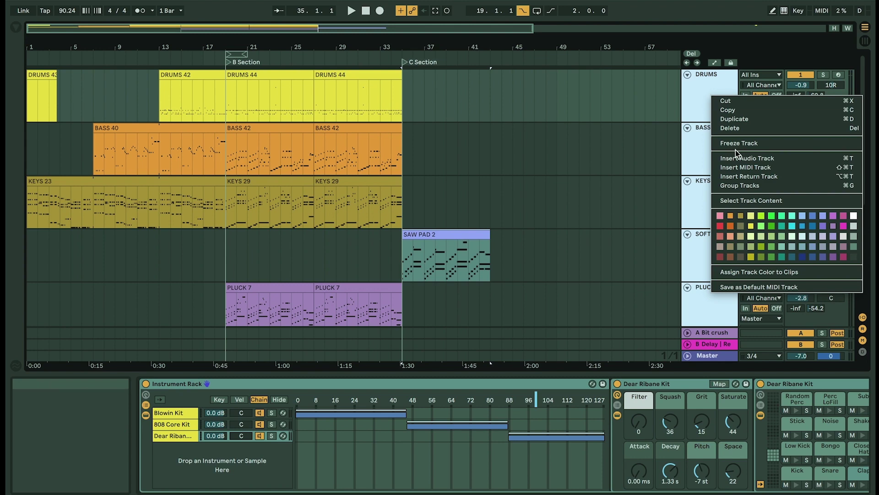
{"action": "left_click", "coordinate": [752, 186]}
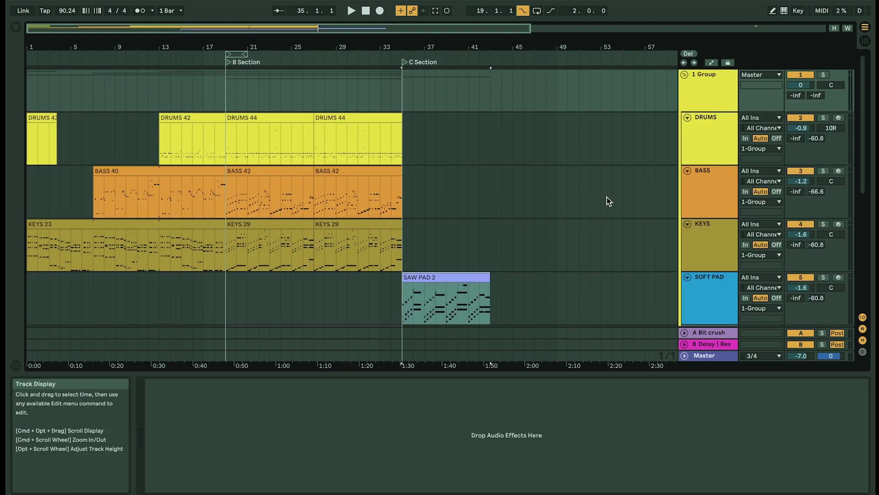
{"action": "left_click", "coordinate": [684, 75]}
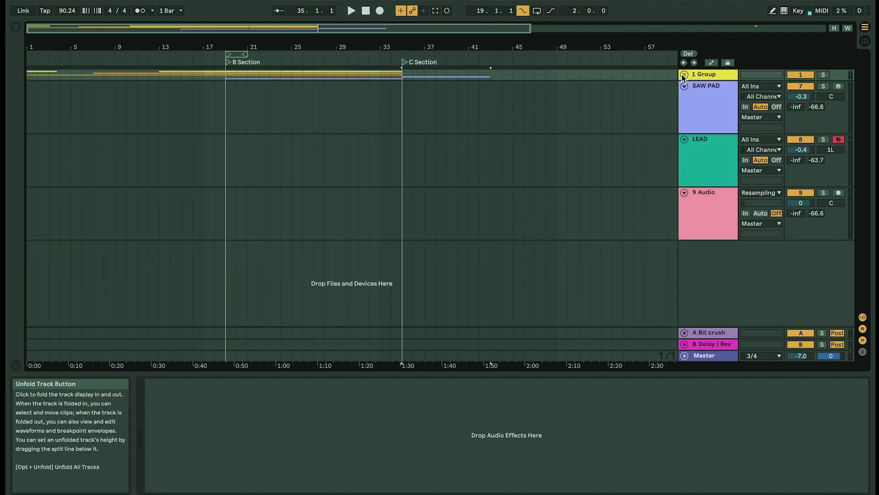
{"action": "left_click", "coordinate": [684, 75]}
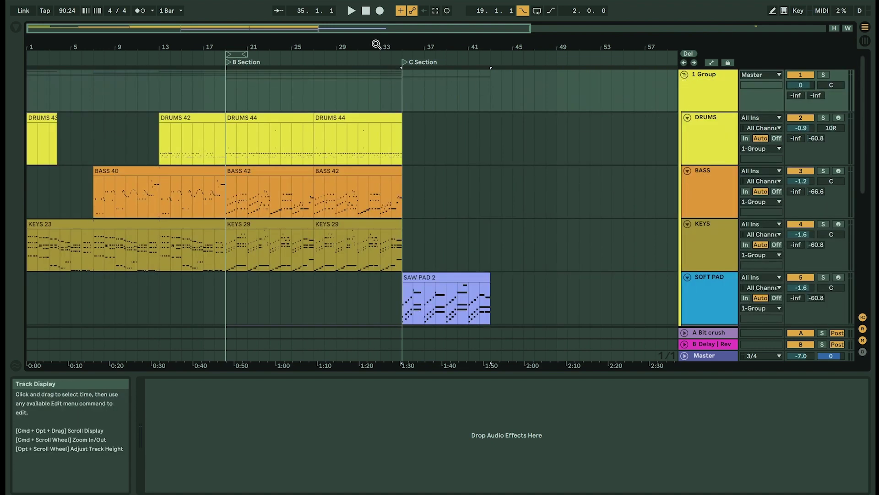
- Show the automation and ramp the group's Track Volume down to -3.0 dB from about bar 33 to the C Section at bar 35
{"action": "left_click_drag", "start_coordinate": [356, 46], "coordinate": [356, 80]}
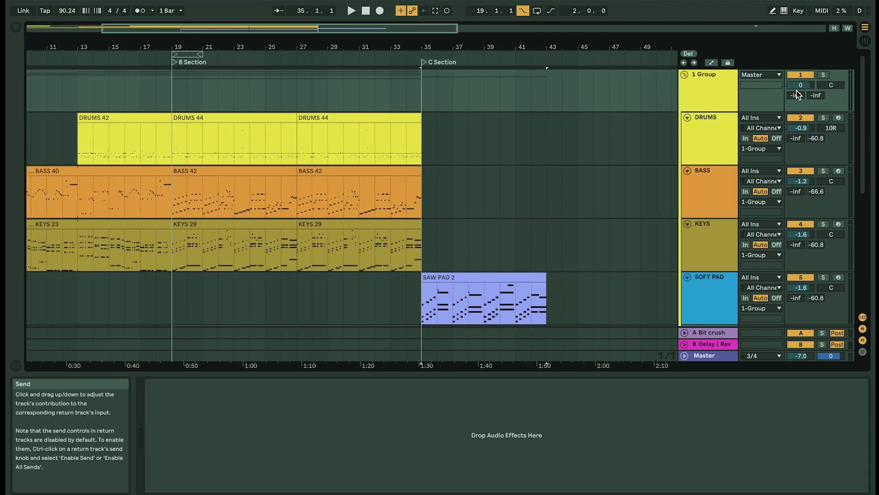
{"action": "key", "text": "a"}
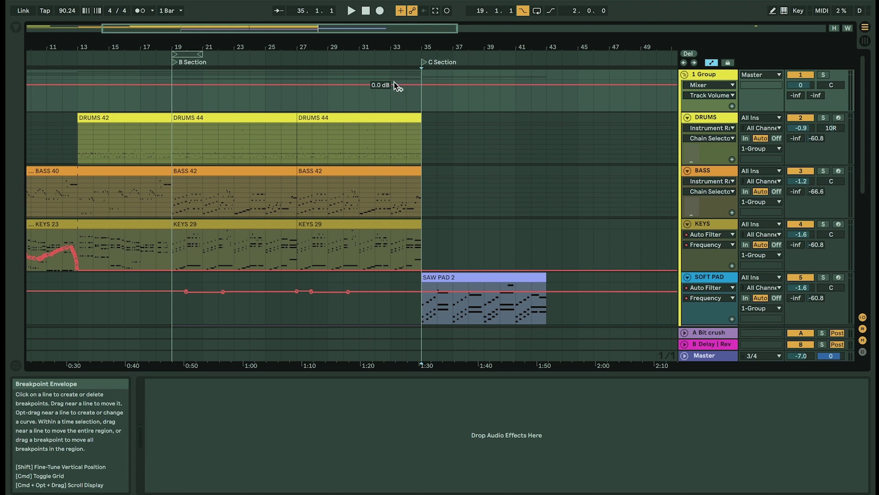
{"action": "left_click_drag", "start_coordinate": [389, 84], "coordinate": [421, 92]}
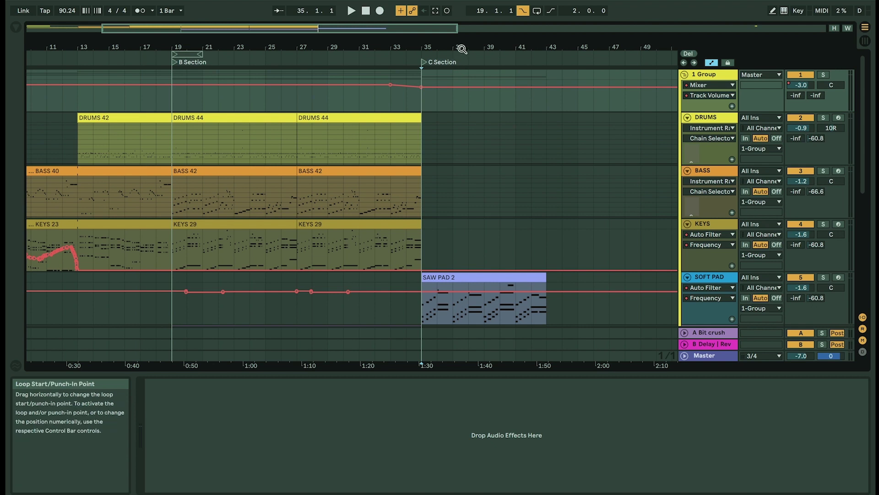
- Record a sustained SAW PAD part over the C Section from bar 35 to 43, starting playback at bar 32
{"action": "left_click_drag", "start_coordinate": [460, 47], "coordinate": [460, 54]}
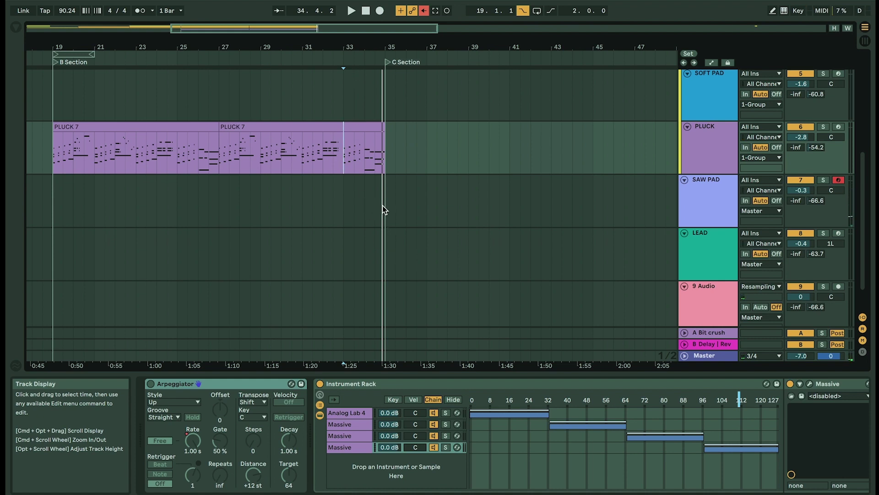
{"action": "scroll", "coordinate": [383, 209], "scroll_direction": "up", "scroll_amount": 3}
{"action": "left_click", "coordinate": [322, 272]}
{"action": "left_click", "coordinate": [328, 274]}
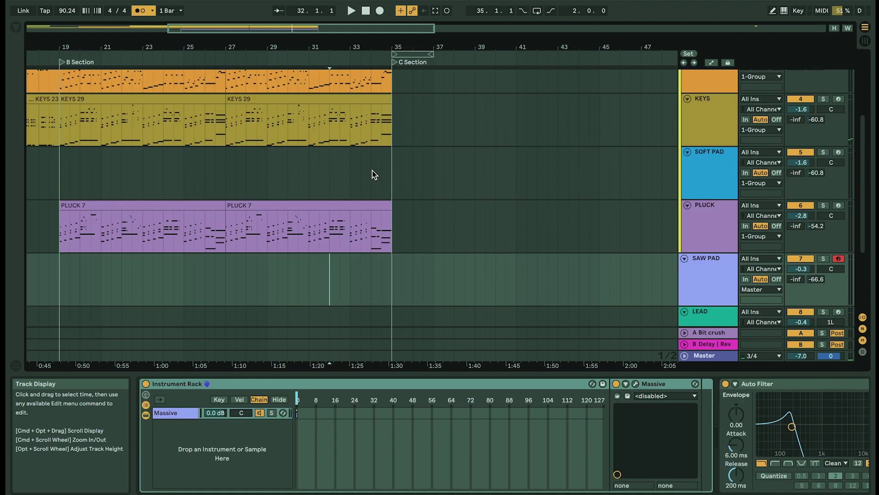
{"action": "key", "text": "space"}
{"action": "left_click", "coordinate": [383, 13]}
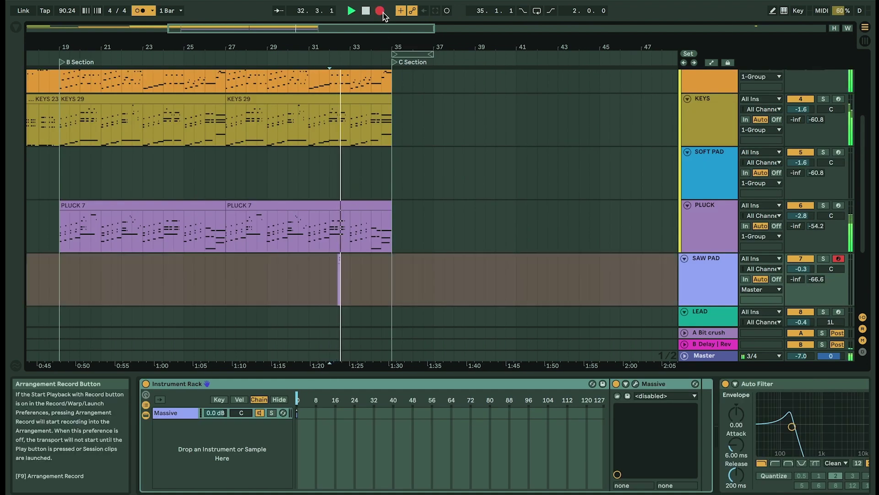
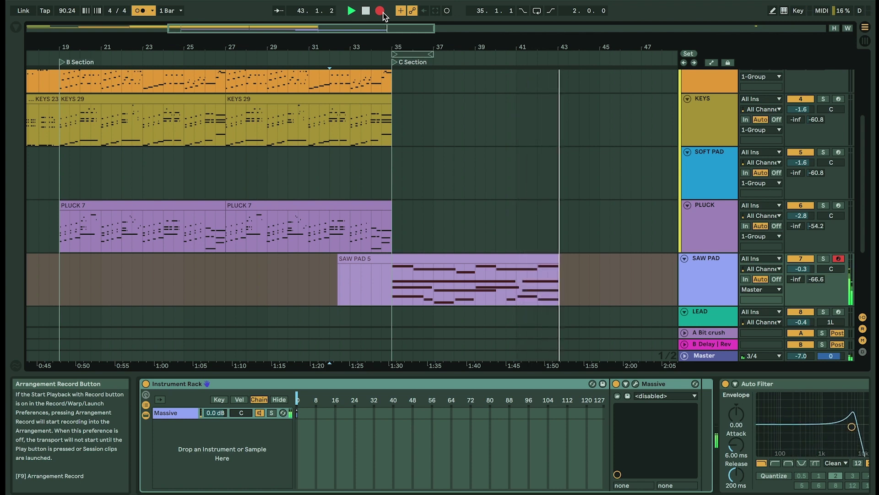
{"action": "left_click", "coordinate": [383, 13]}
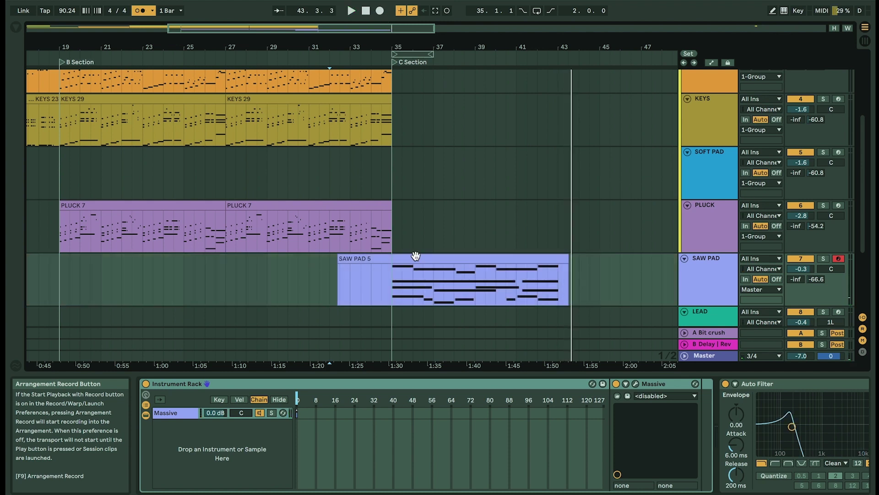
{"action": "key", "text": "space"}
- Cut the SAW PAD clip's empty lead-in before bar 35 and split off its tail at bar 43
{"action": "left_click", "coordinate": [392, 285]}
{"action": "key", "text": "super+e"}
{"action": "left_click", "coordinate": [375, 258]}
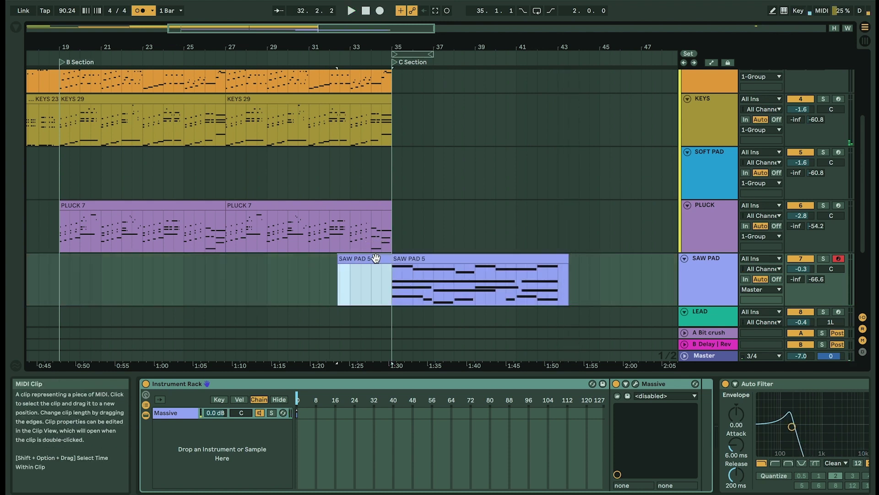
{"action": "left_click", "coordinate": [560, 282]}
{"action": "key", "text": "super+e"}
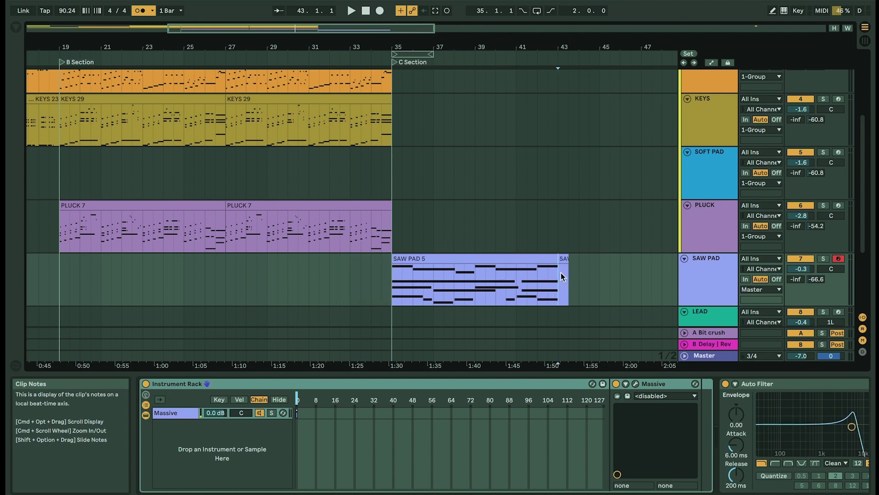
{"action": "left_click", "coordinate": [563, 260]}
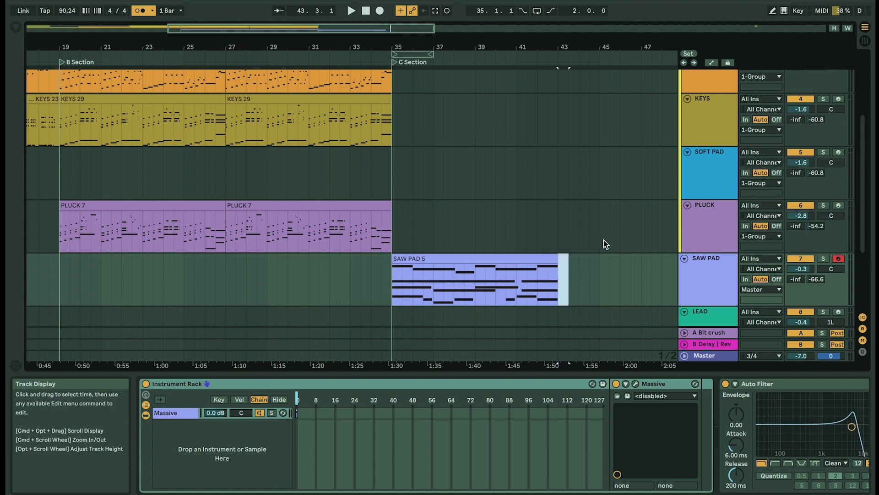
- Arm the BASS track for recording
{"action": "scroll", "coordinate": [604, 240], "scroll_direction": "up", "scroll_amount": 2}
{"action": "scroll", "coordinate": [604, 240], "scroll_direction": "right", "scroll_amount": 2}
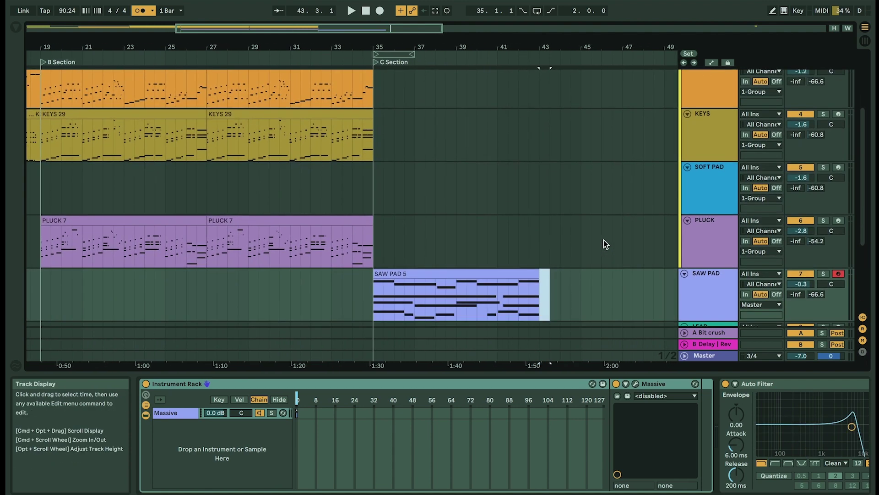
{"action": "scroll", "coordinate": [604, 239], "scroll_direction": "up", "scroll_amount": 5}
{"action": "scroll", "coordinate": [603, 240], "scroll_direction": "left", "scroll_amount": 1}
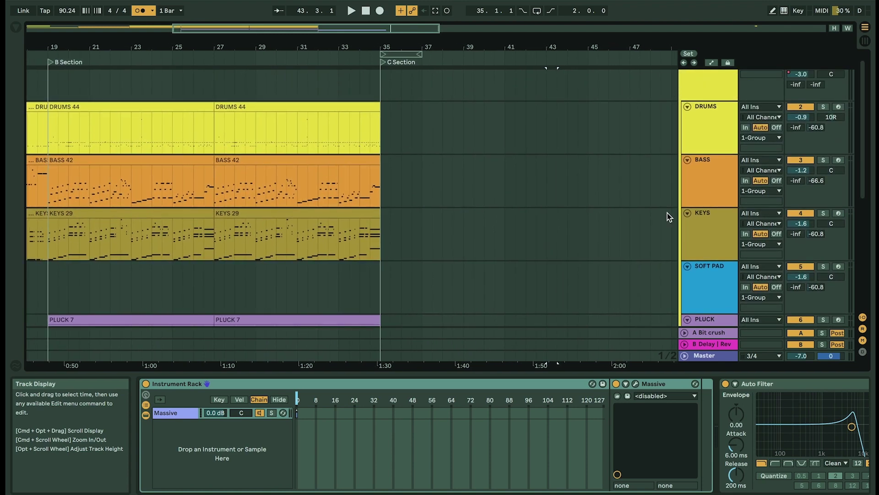
{"action": "left_click", "coordinate": [838, 160]}
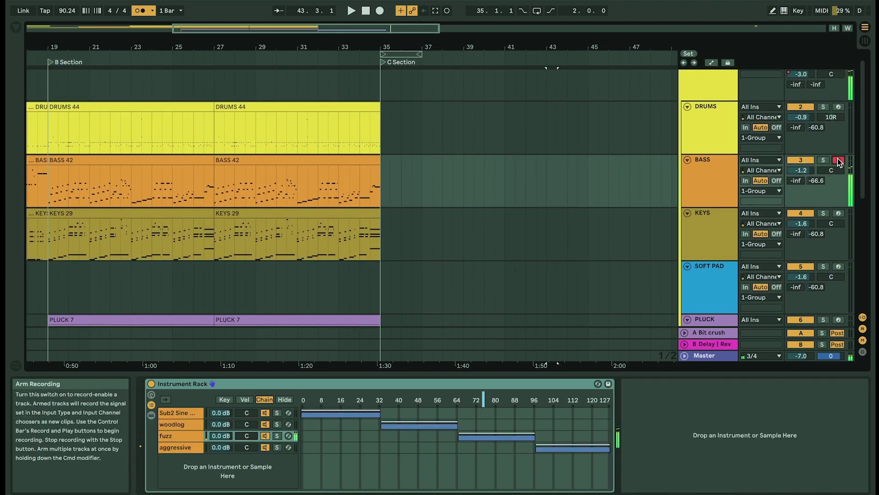
- Show the automation and drop the BASS Chain Selector at bar 35 so the C Section uses the Sub2 Sine chain
{"action": "key", "text": "a"}
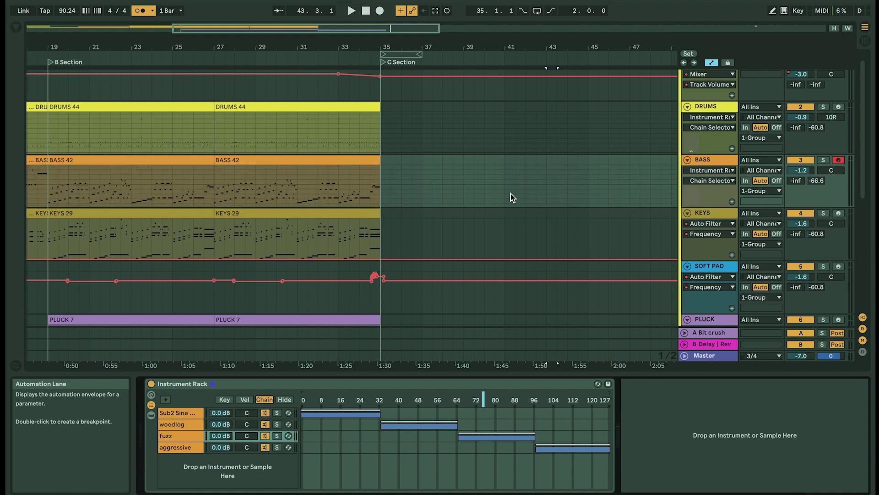
{"action": "mouse_move", "coordinate": [510, 193]}
{"action": "left_click", "coordinate": [510, 194]}
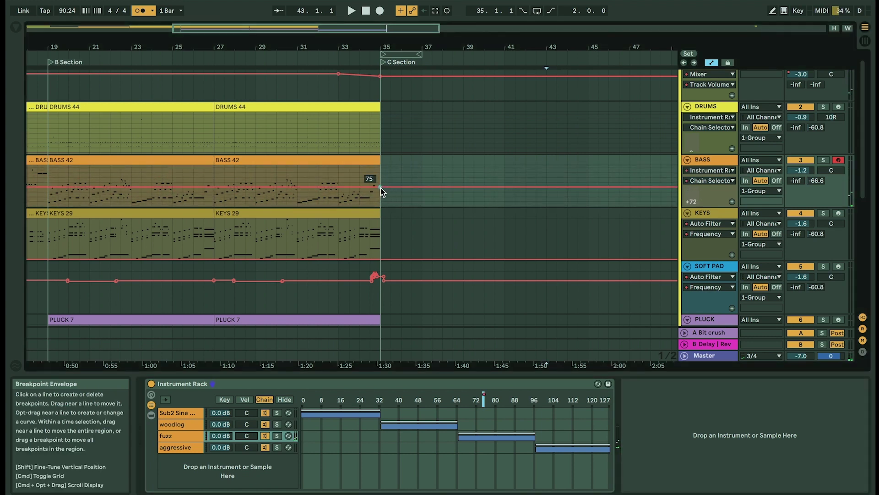
{"action": "left_click_drag", "start_coordinate": [389, 187], "coordinate": [390, 214]}
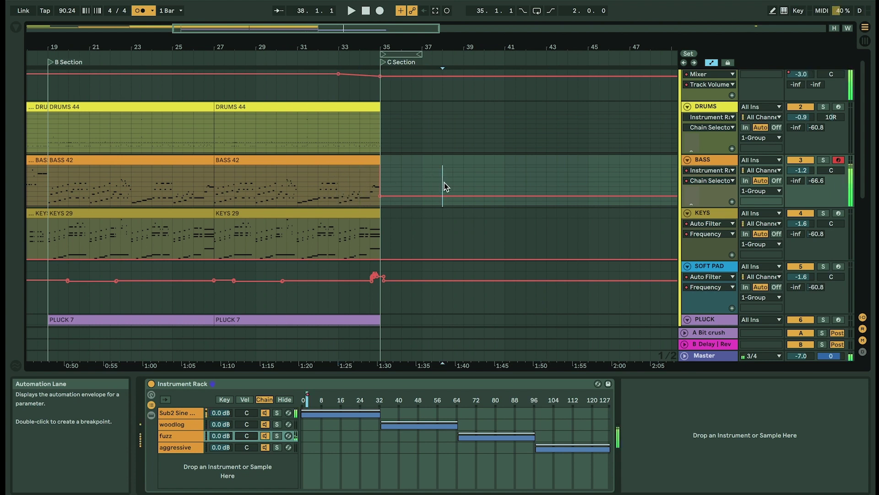
{"action": "left_click", "coordinate": [322, 193]}
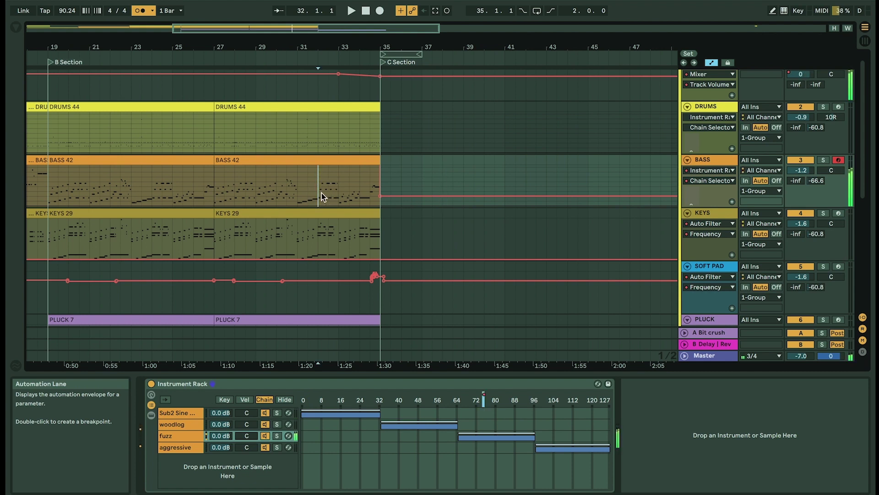
{"action": "left_click", "coordinate": [421, 184]}
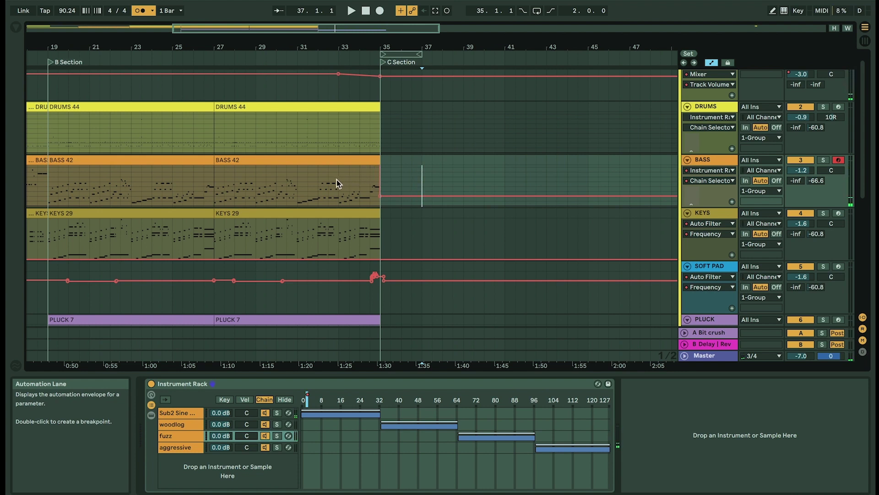
- Record a BASS part over the C Section from bar 35 to just past bar 43, starting playback at bar 32
{"action": "key", "text": "space"}
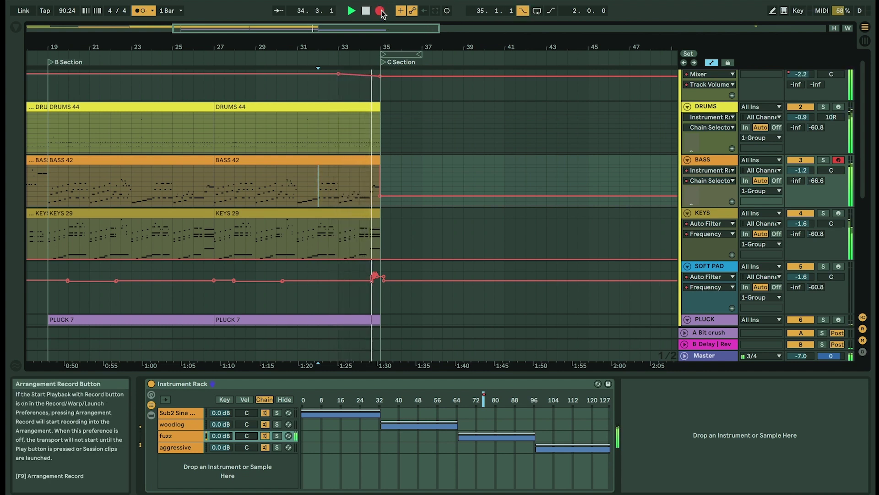
{"action": "left_click", "coordinate": [379, 10]}
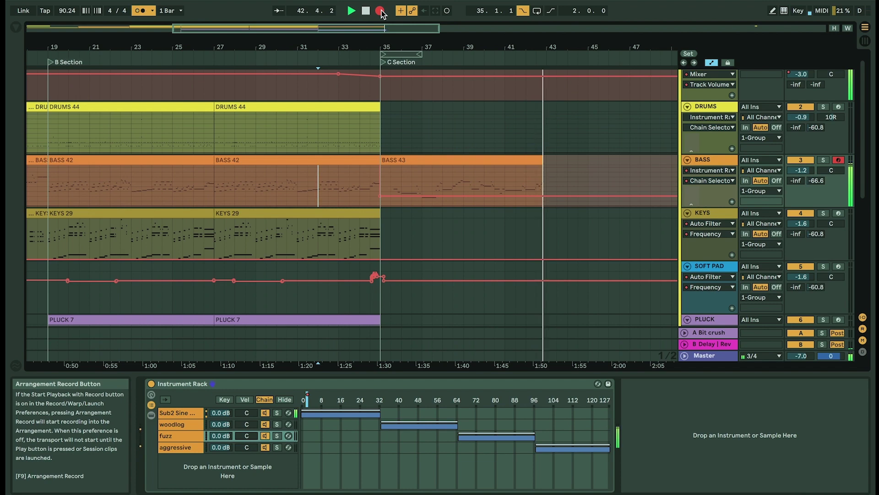
{"action": "key", "text": "space"}
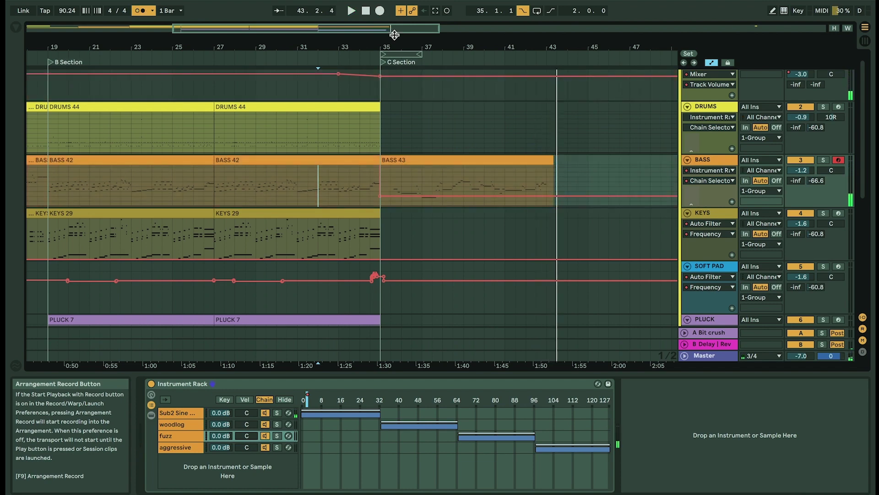
- Split the new C Section BASS clip at bar 43, delete its tail and hide the automation
{"action": "scroll", "coordinate": [430, 115], "scroll_direction": "down", "scroll_amount": 5}
{"action": "scroll", "coordinate": [428, 111], "scroll_direction": "up", "scroll_amount": 5}
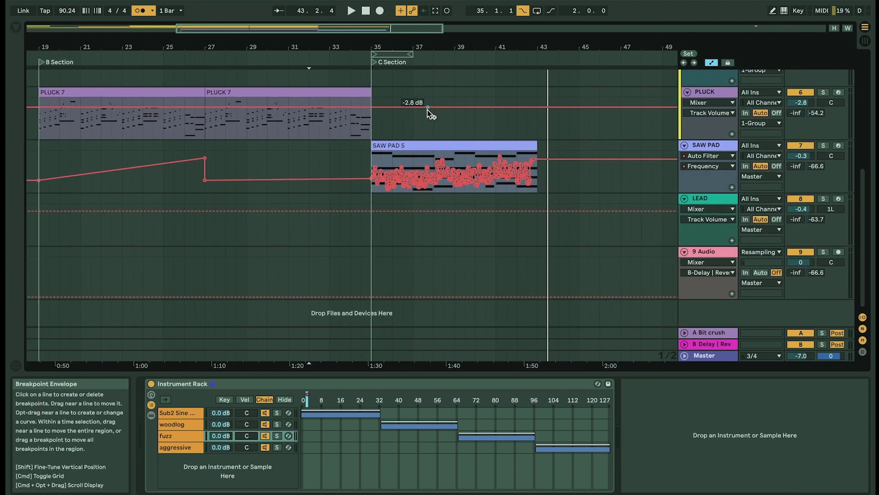
{"action": "scroll", "coordinate": [428, 111], "scroll_direction": "up", "scroll_amount": 1}
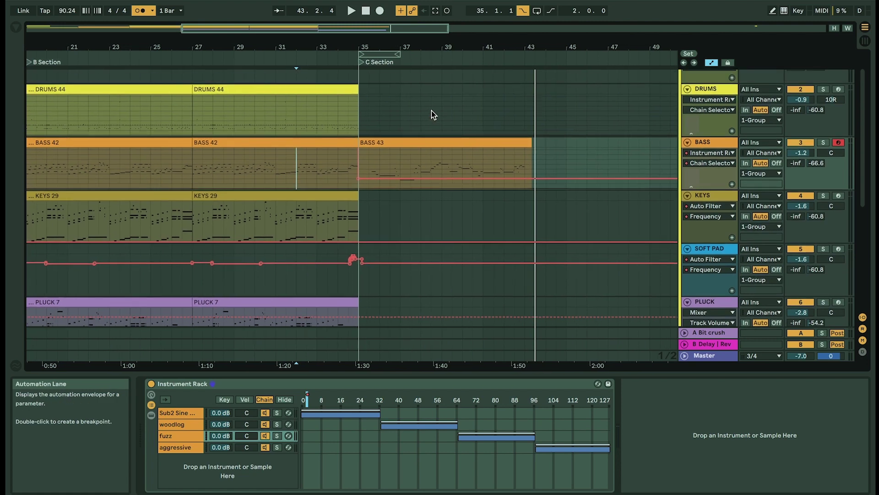
{"action": "left_click", "coordinate": [525, 163]}
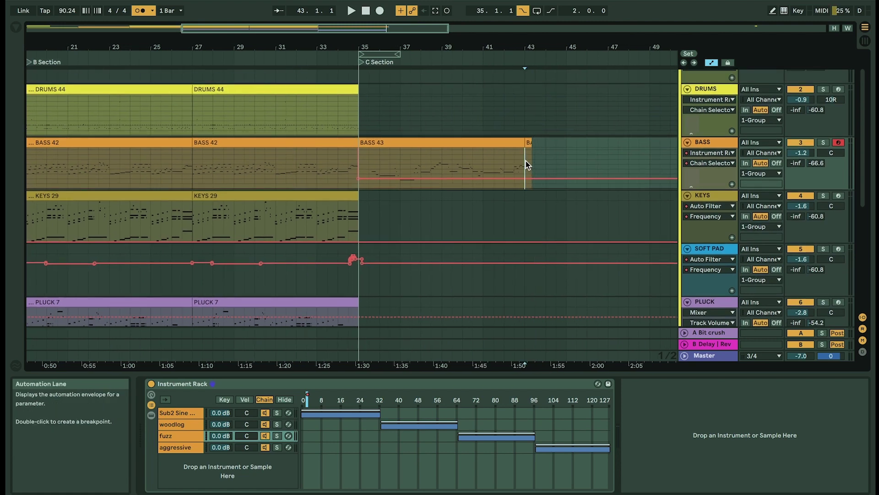
{"action": "left_click", "coordinate": [529, 142], "text": "shift"}
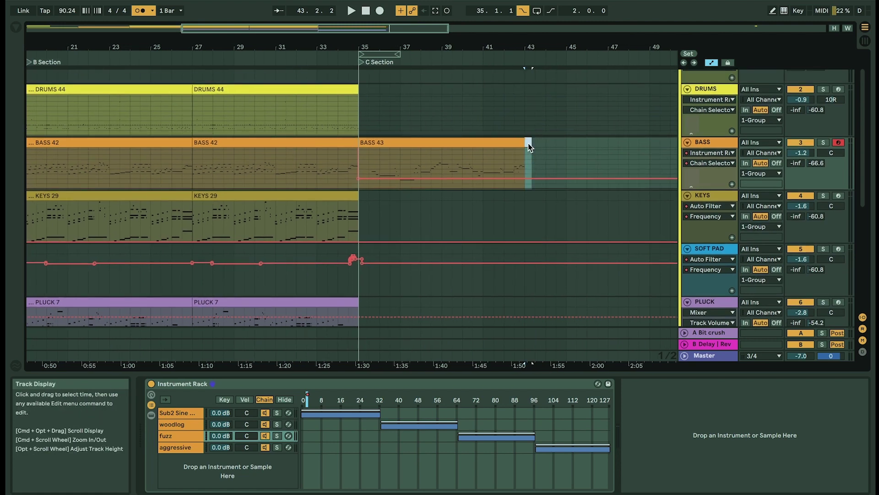
{"action": "left_click", "coordinate": [568, 158]}
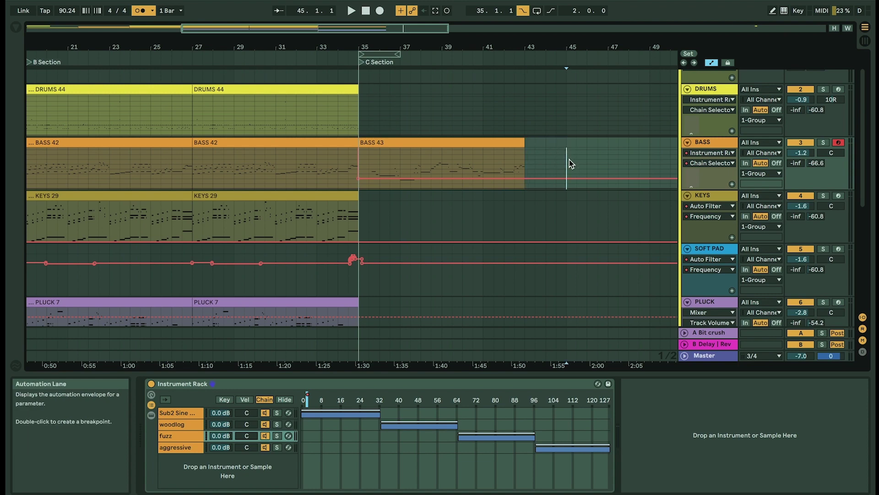
{"action": "key", "text": "a"}
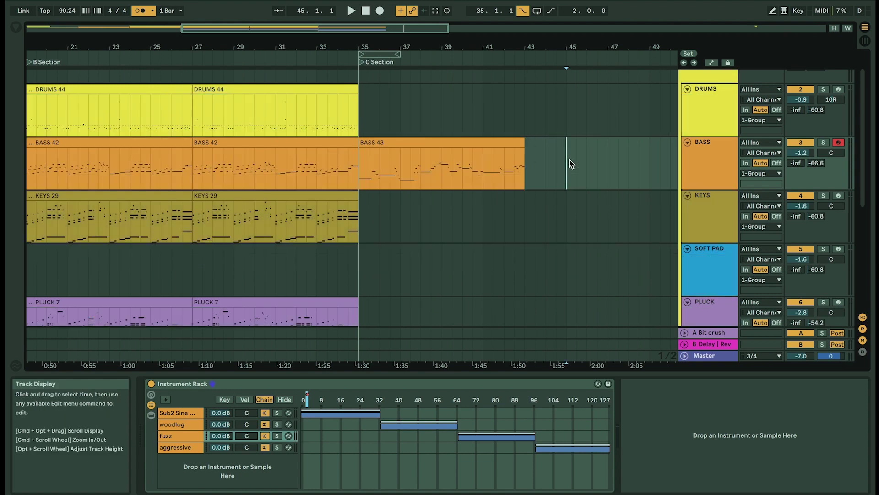
{"action": "key", "text": "a"}
{"action": "key", "text": "a"}
- Play the transition into the C Section and open the SAW PAD clip in an enlarged note editor
{"action": "left_click", "coordinate": [328, 174]}
{"action": "key", "text": "space"}
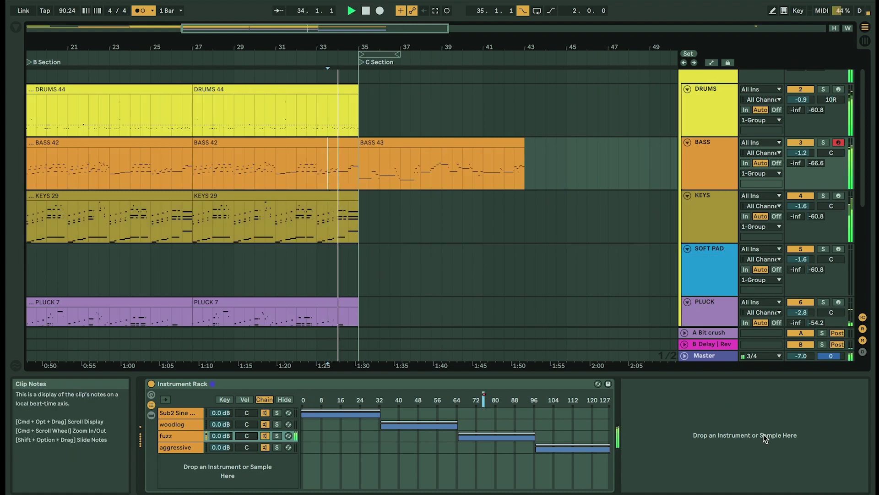
{"action": "key", "text": "ctrl+alt+l"}
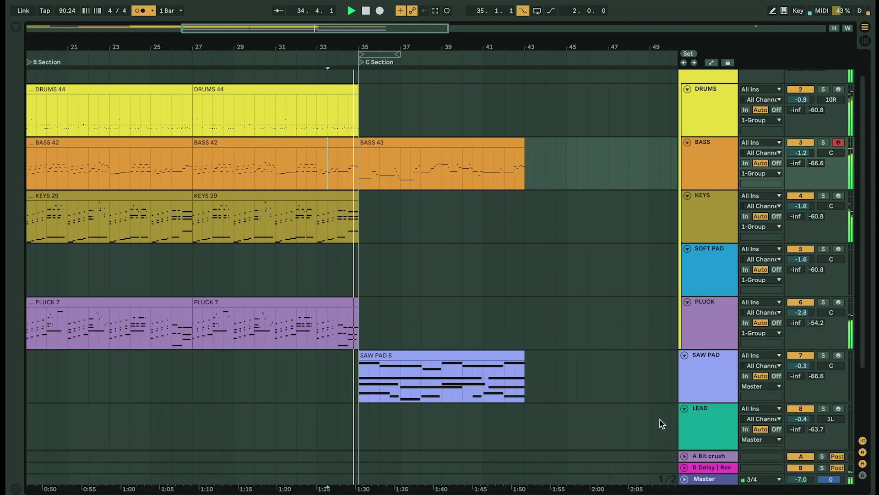
{"action": "double_click", "coordinate": [722, 376]}
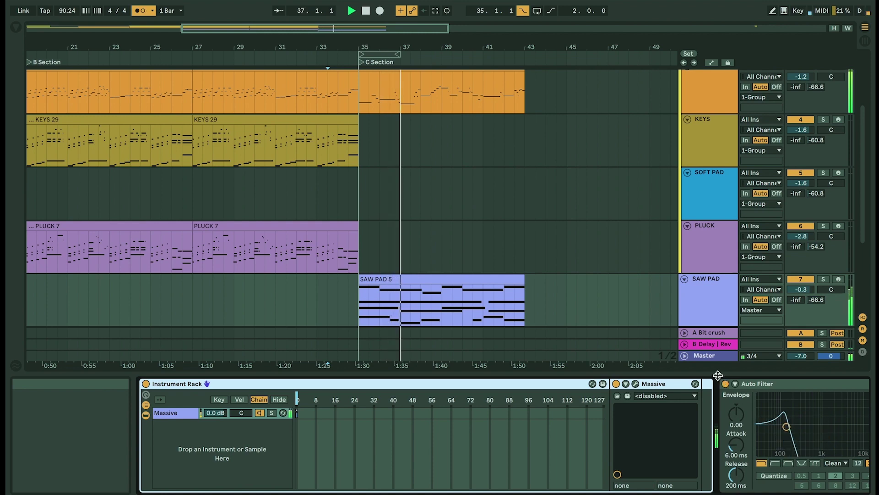
{"action": "left_click", "coordinate": [500, 280]}
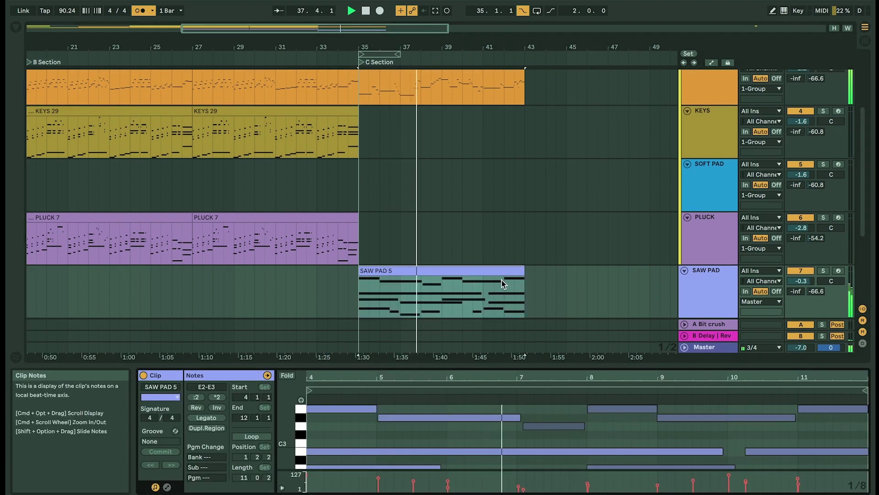
{"action": "left_click_drag", "start_coordinate": [490, 356], "coordinate": [492, 248]}
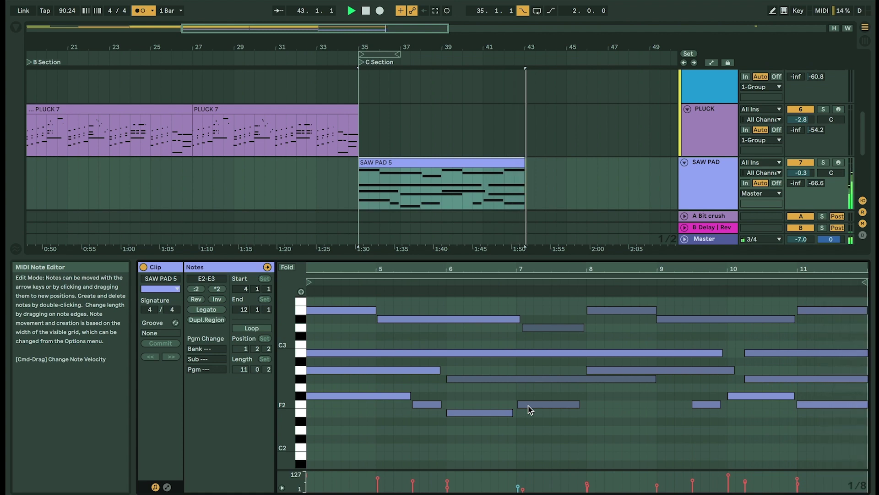
{"action": "left_click", "coordinate": [574, 433]}
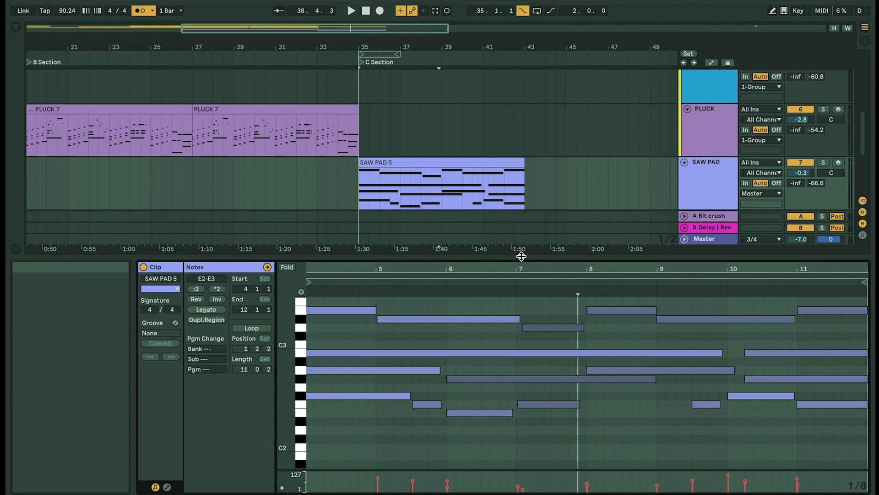
{"action": "left_click_drag", "start_coordinate": [520, 255], "coordinate": [520, 283]}
- Trim the starts of the SAW PAD clip's first four chord notes to the clip start at bar 4 and audition them
{"action": "left_click", "coordinate": [479, 162]}
{"action": "double_click", "coordinate": [478, 163]}
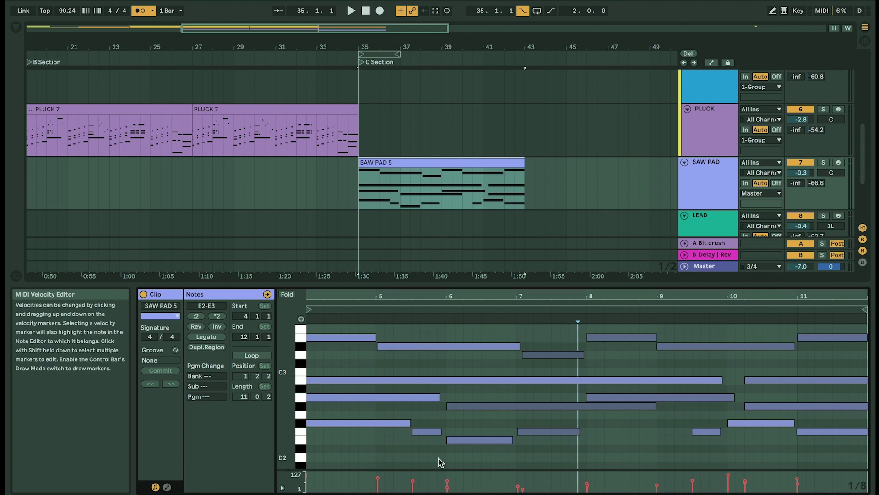
{"action": "scroll", "coordinate": [400, 457], "scroll_direction": "left", "scroll_amount": 3}
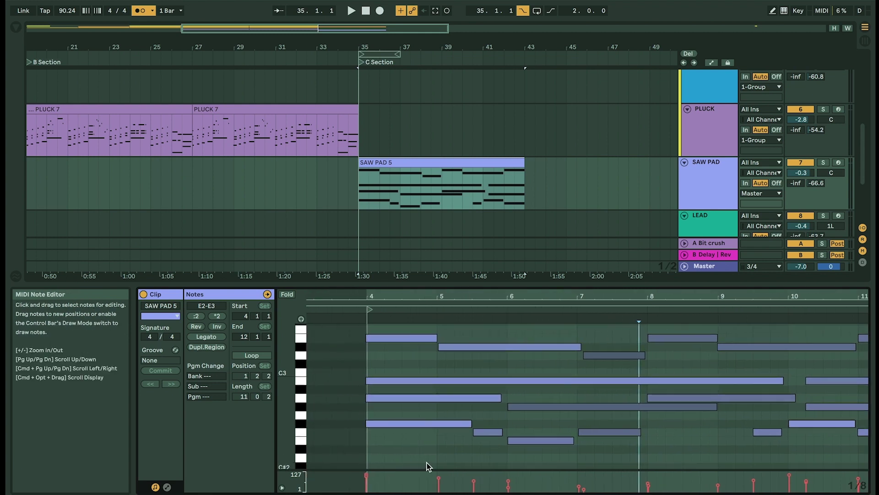
{"action": "left_click_drag", "start_coordinate": [398, 446], "coordinate": [393, 361]}
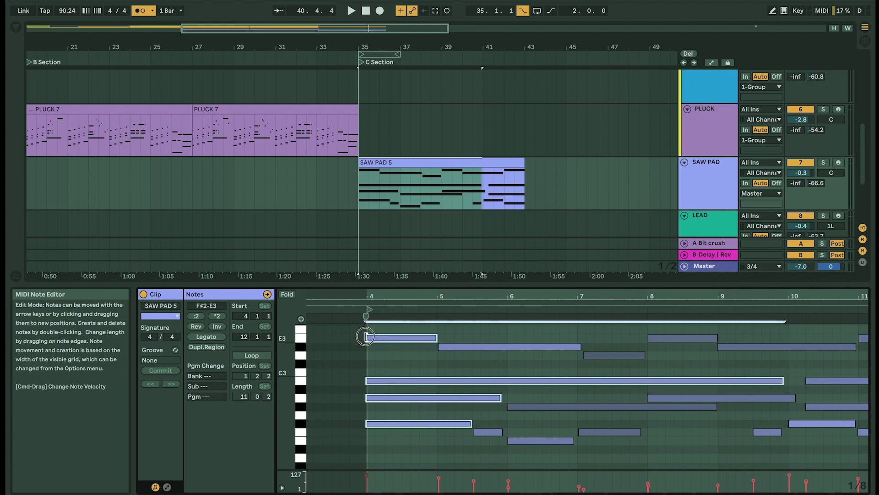
{"action": "left_click", "coordinate": [365, 337]}
{"action": "left_click", "coordinate": [370, 336]}
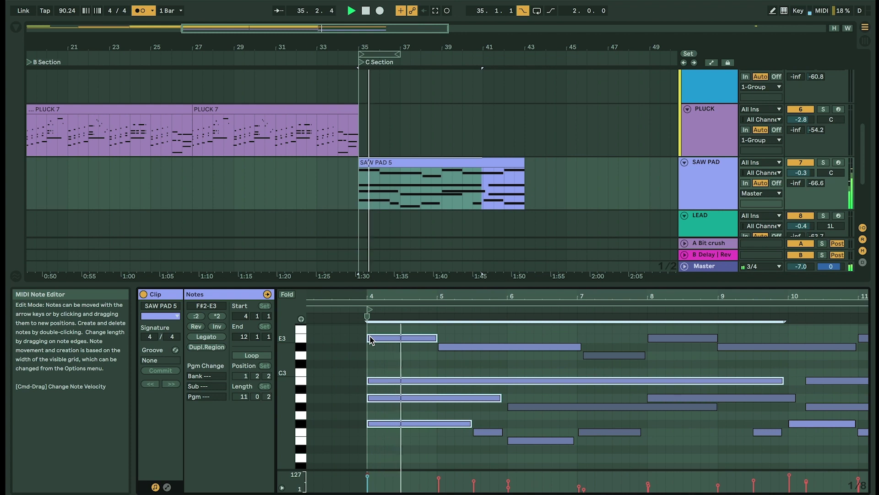
{"action": "left_click", "coordinate": [420, 444]}
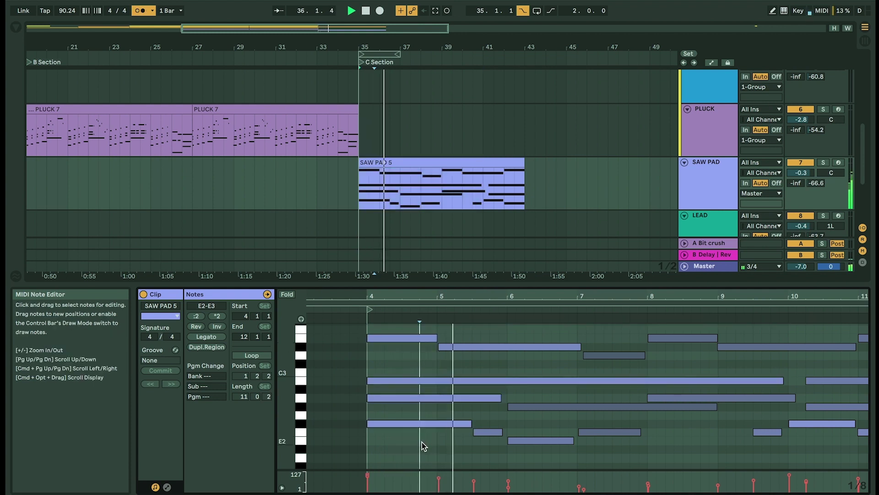
{"action": "left_click", "coordinate": [455, 451]}
{"action": "key", "text": "space"}
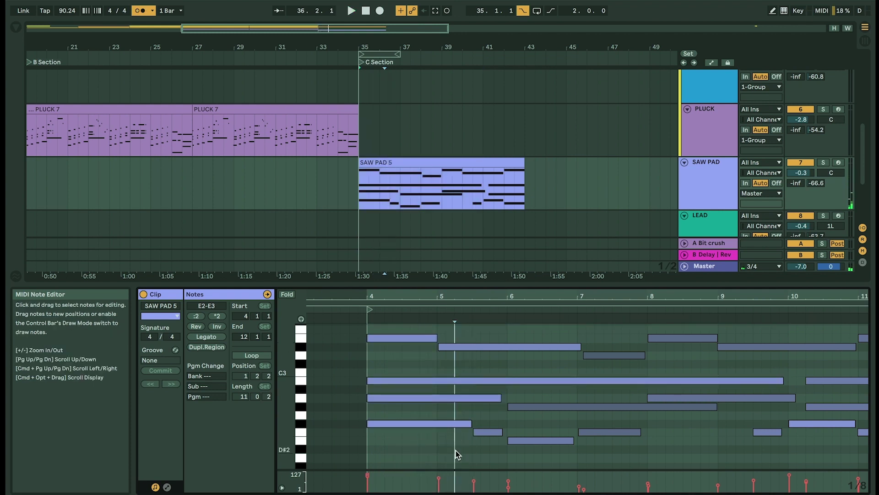
- Set the velocity of all notes in the SAW PAD clip to about 86 and play the clip back from bar 35
{"action": "key", "text": "super+a"}
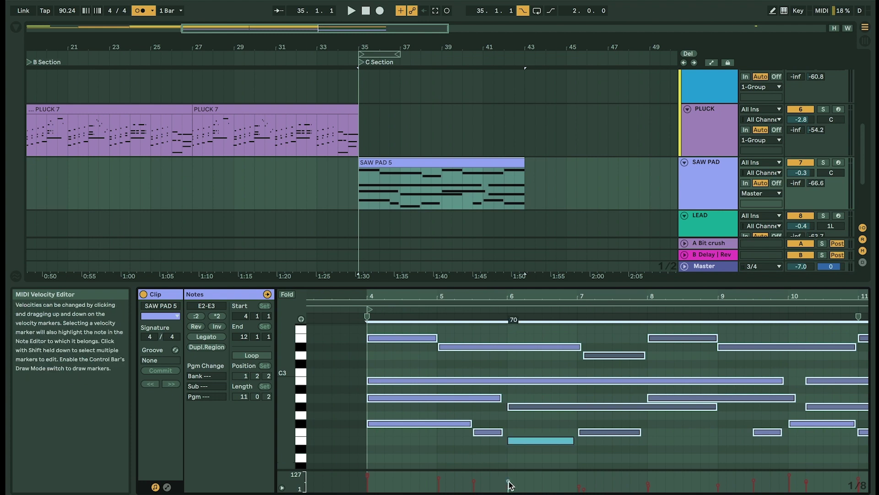
{"action": "key", "text": "super+Up"}
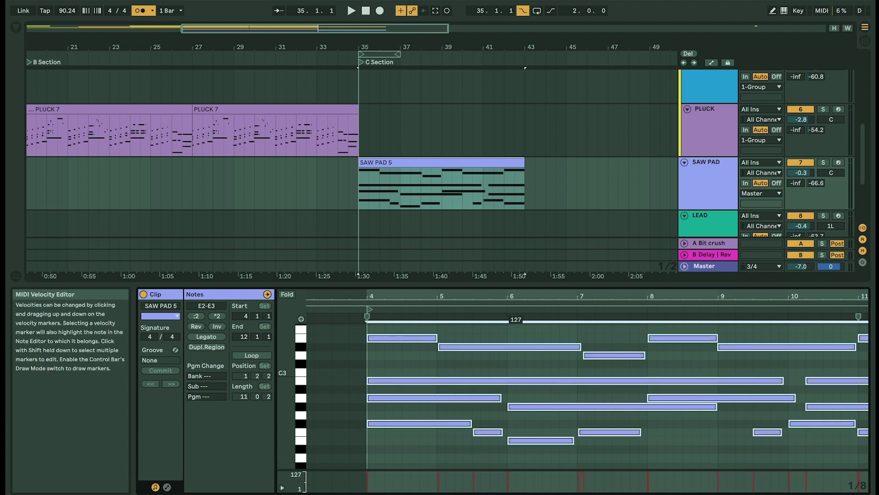
{"action": "key", "text": "super+Down"}
{"action": "key", "text": "super+Down"}
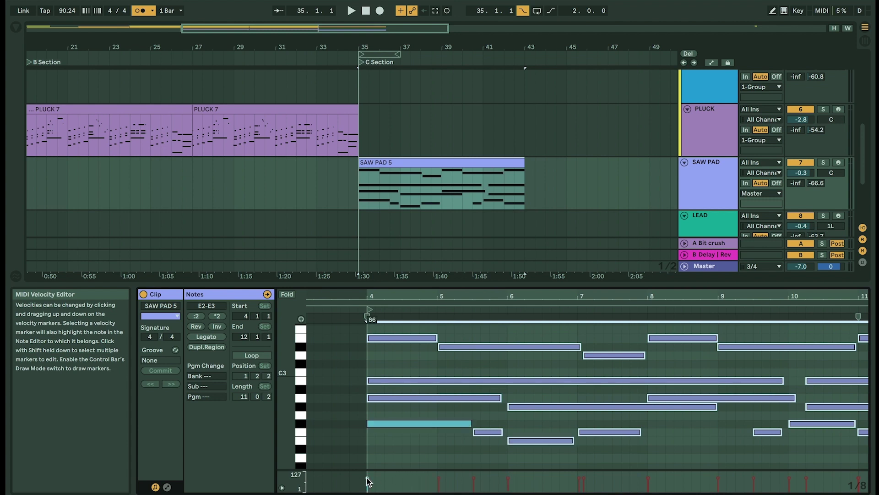
{"action": "left_click", "coordinate": [367, 481]}
{"action": "key", "text": "space"}
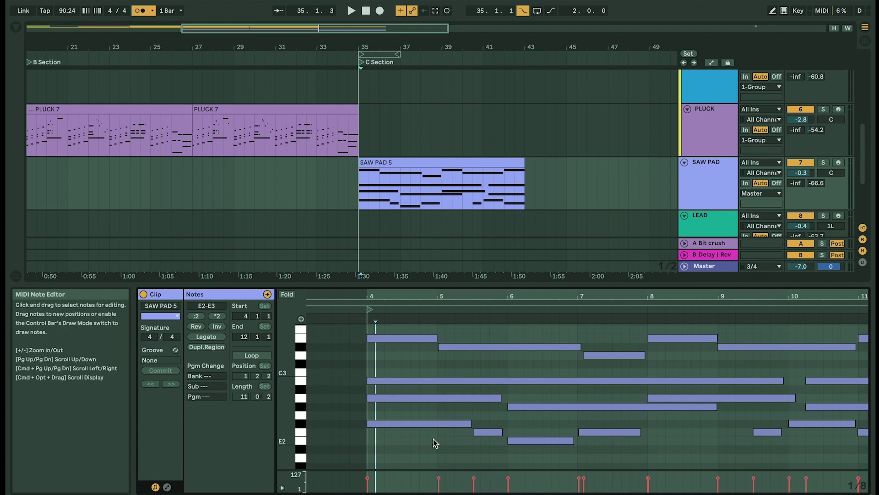
{"action": "key", "text": "space"}
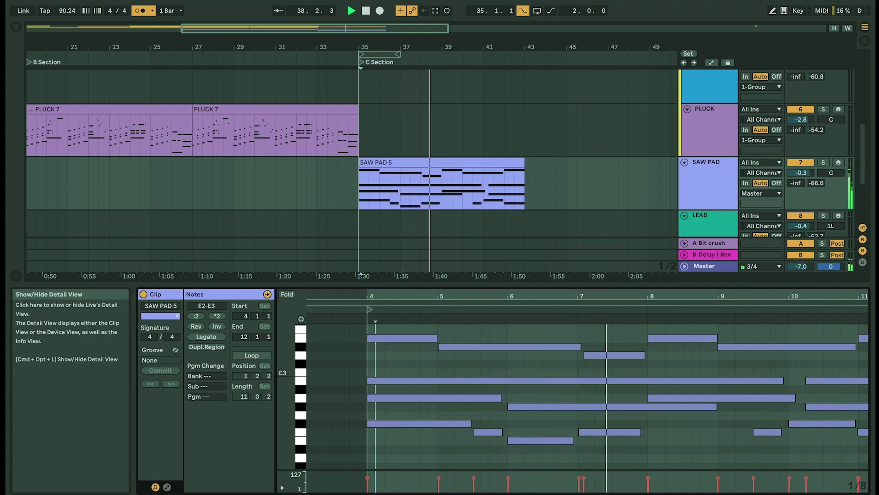
- Hide the clip details, arm the DRUMS track and record a drum part over the C Section, starting playback from bar 33
{"action": "key", "text": "super+alt+l"}
{"action": "scroll", "coordinate": [643, 360], "scroll_direction": "up", "scroll_amount": 4}
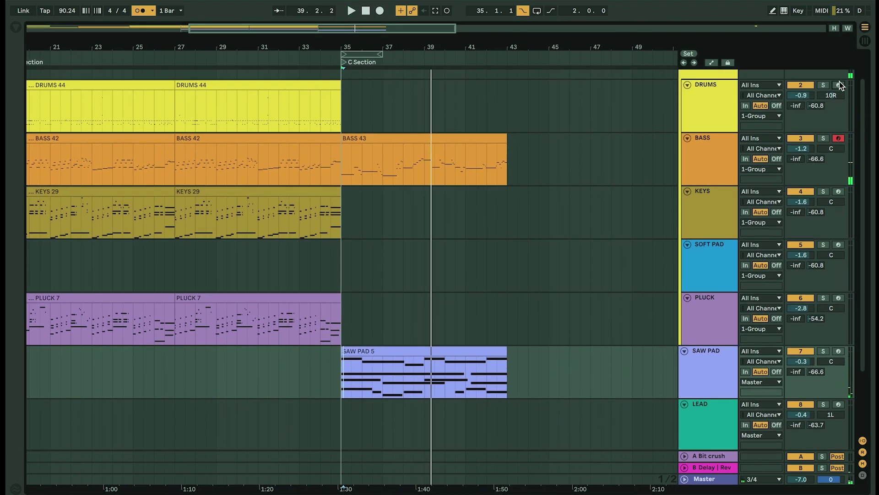
{"action": "left_click", "coordinate": [838, 85]}
{"action": "scroll", "coordinate": [525, 178], "scroll_direction": "up", "scroll_amount": 1}
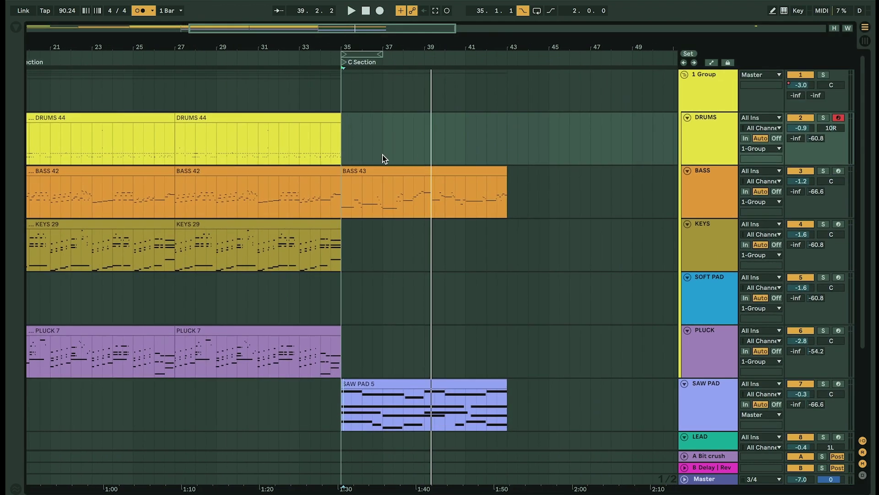
{"action": "left_click", "coordinate": [347, 106]}
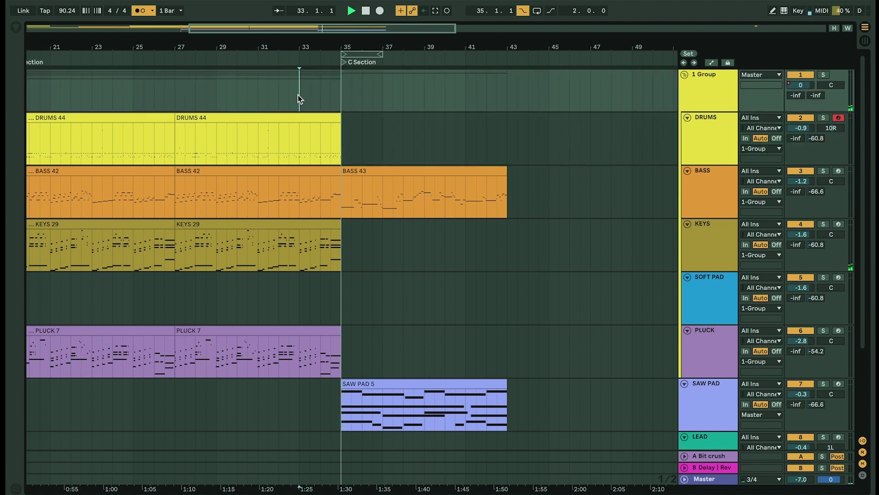
{"action": "left_click", "coordinate": [380, 11]}
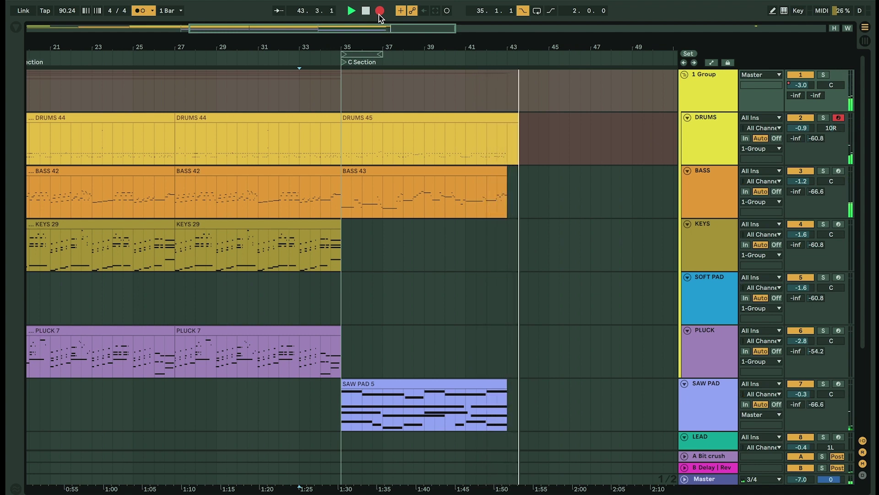
{"action": "left_click", "coordinate": [379, 12]}
{"action": "key", "text": "space"}
- Split the new C Section DRUMS clip at bar 43 and delete its tail
{"action": "left_click", "coordinate": [507, 144]}
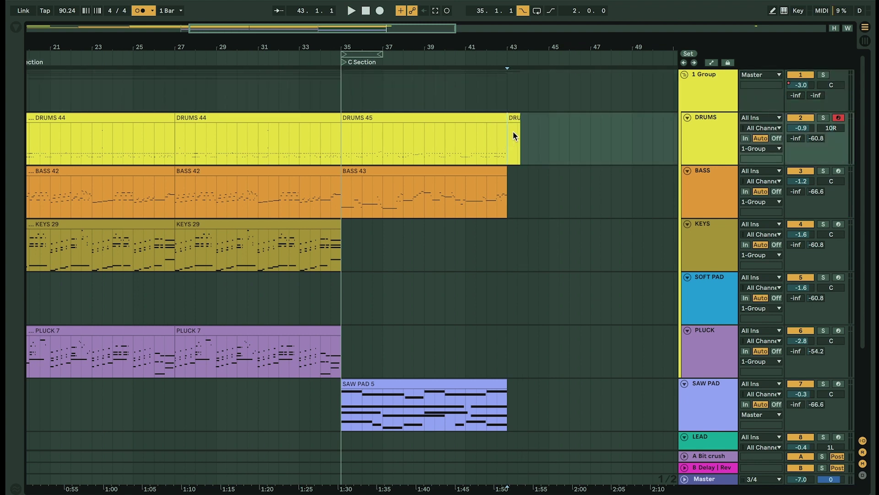
{"action": "scroll", "coordinate": [537, 215], "scroll_direction": "down", "scroll_amount": 2}
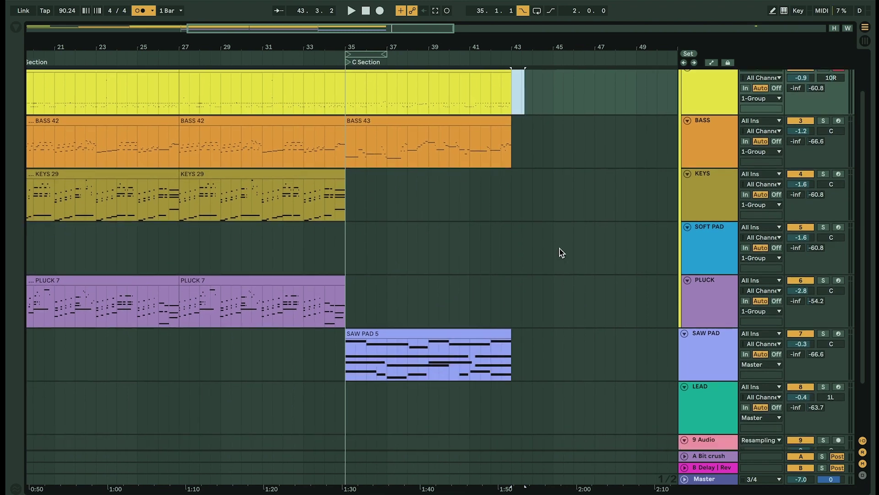
{"action": "scroll", "coordinate": [560, 248], "scroll_direction": "down", "scroll_amount": 2}
{"action": "scroll", "coordinate": [559, 249], "scroll_direction": "up", "scroll_amount": 1}
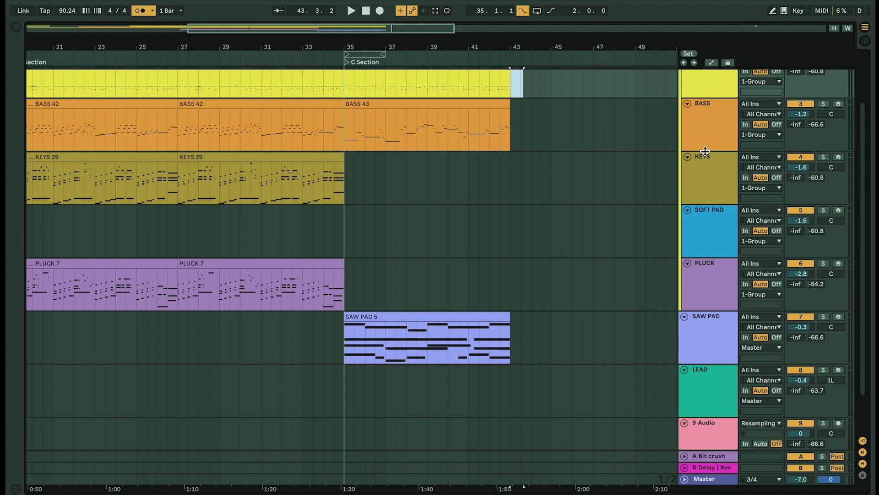
- Fold the track group and insert a new MIDI track after the 9 Audio track
{"action": "scroll", "coordinate": [704, 147], "scroll_direction": "up", "scroll_amount": 3}
{"action": "left_click", "coordinate": [682, 75]}
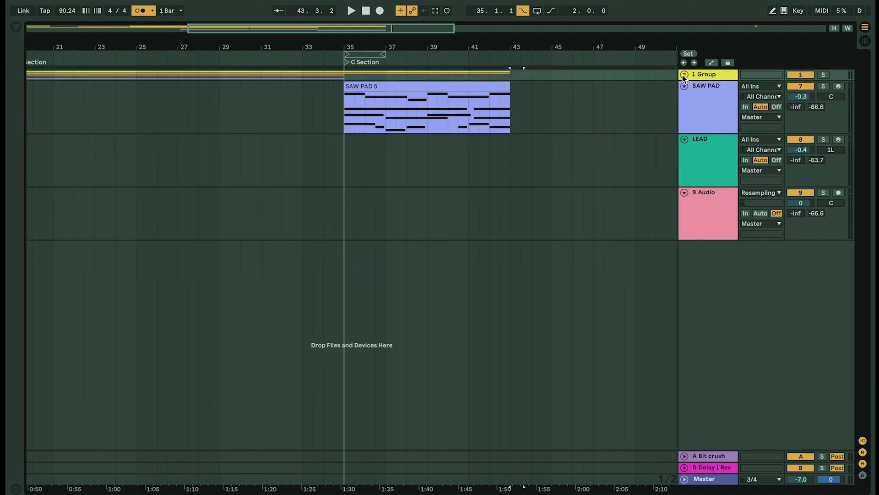
{"action": "right_click", "coordinate": [733, 280]}
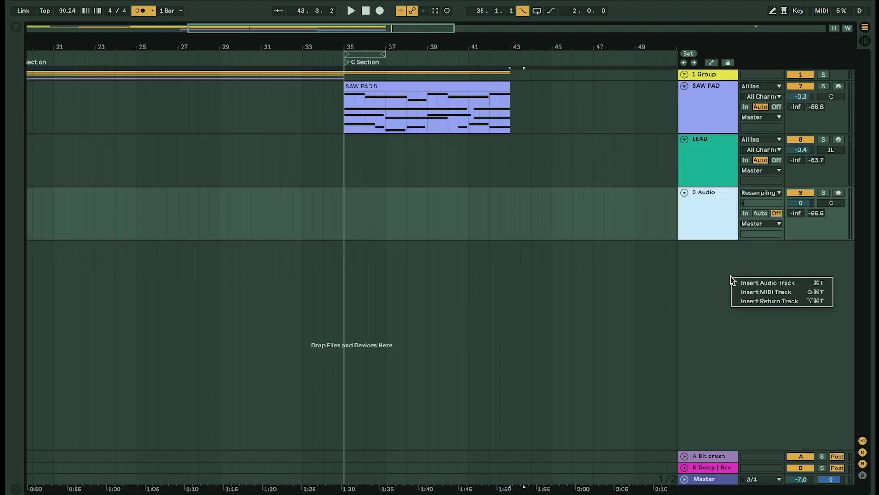
{"action": "left_click", "coordinate": [759, 293]}
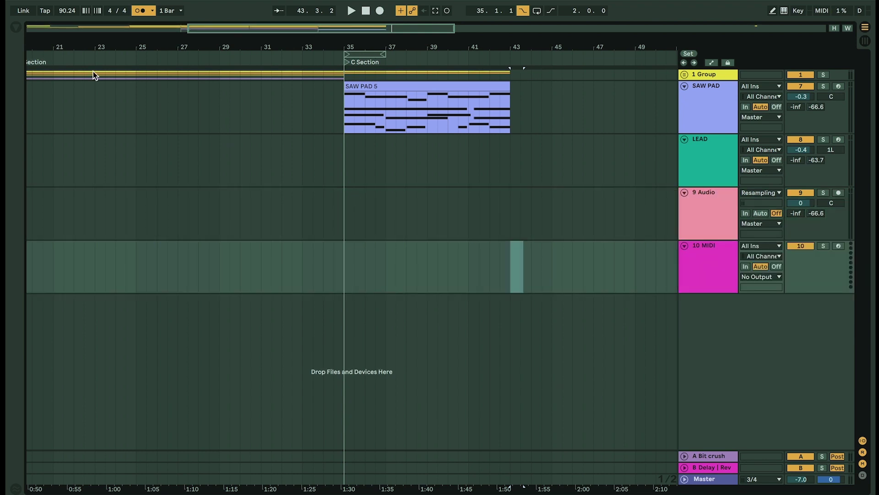
- Load the Analog Lab 4 plug-in onto the new MIDI track and filter its presets to the User bank
{"action": "left_click", "coordinate": [16, 27]}
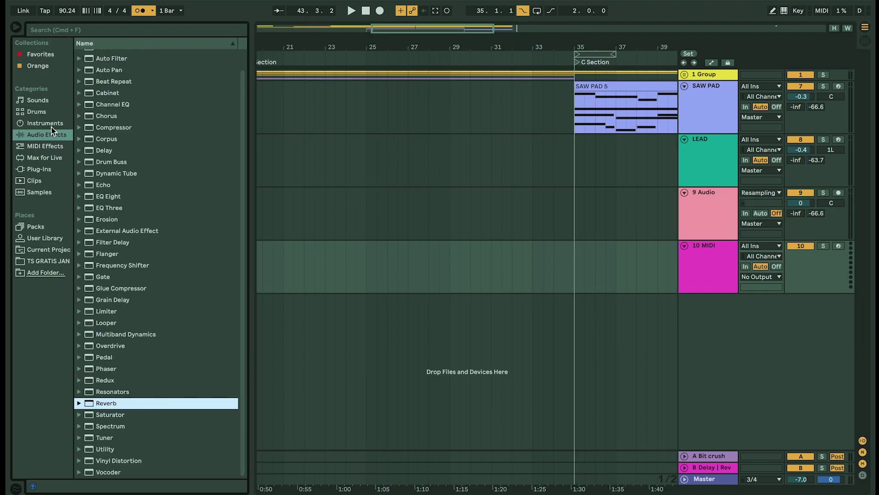
{"action": "left_click", "coordinate": [44, 168]}
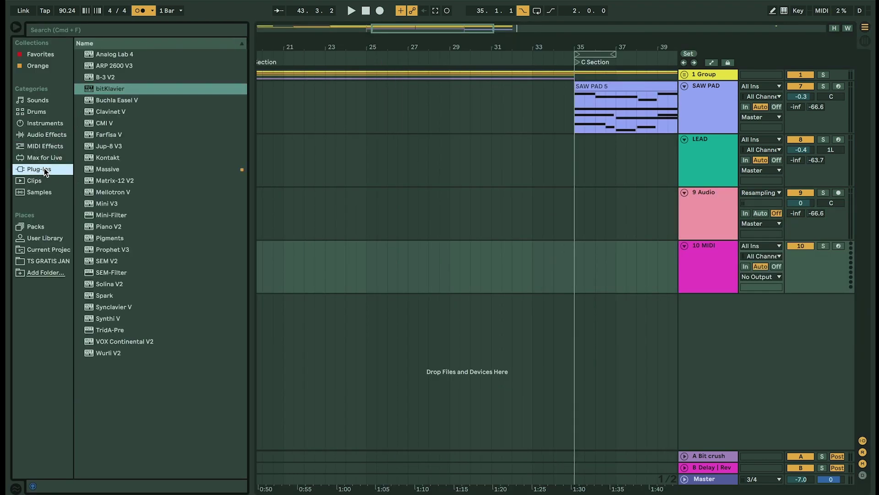
{"action": "left_click", "coordinate": [108, 57]}
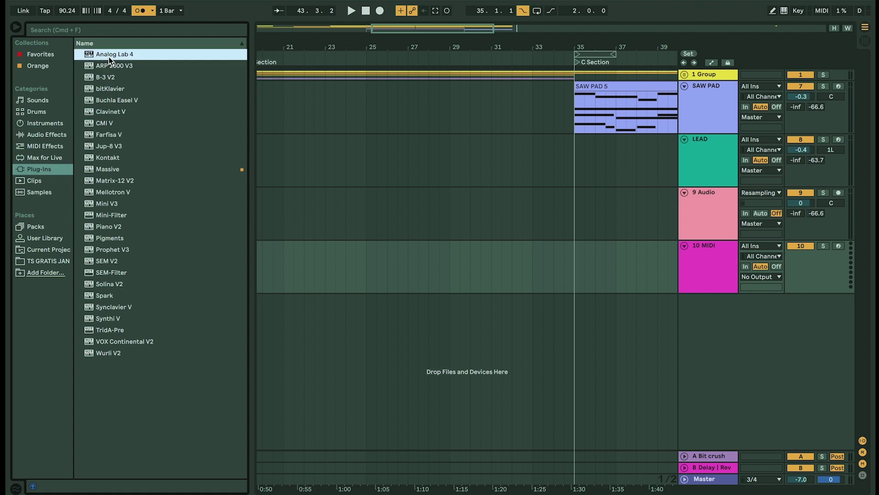
{"action": "double_click", "coordinate": [109, 57]}
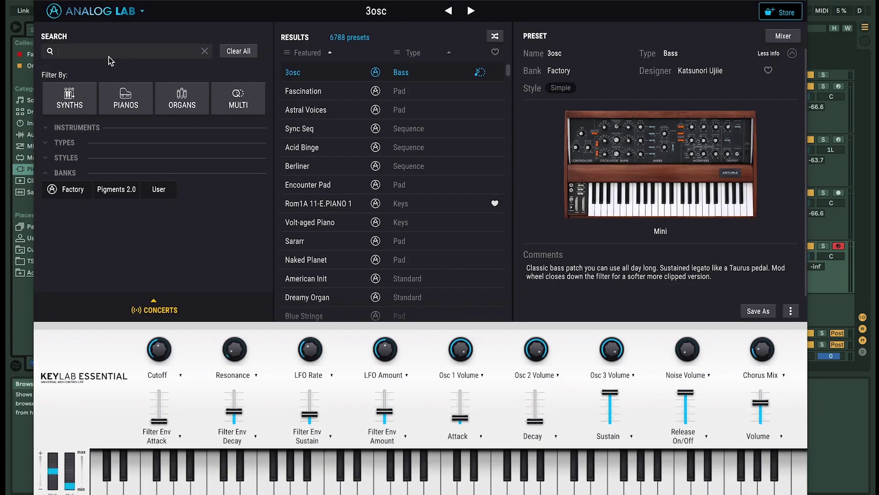
{"action": "left_click", "coordinate": [159, 191]}
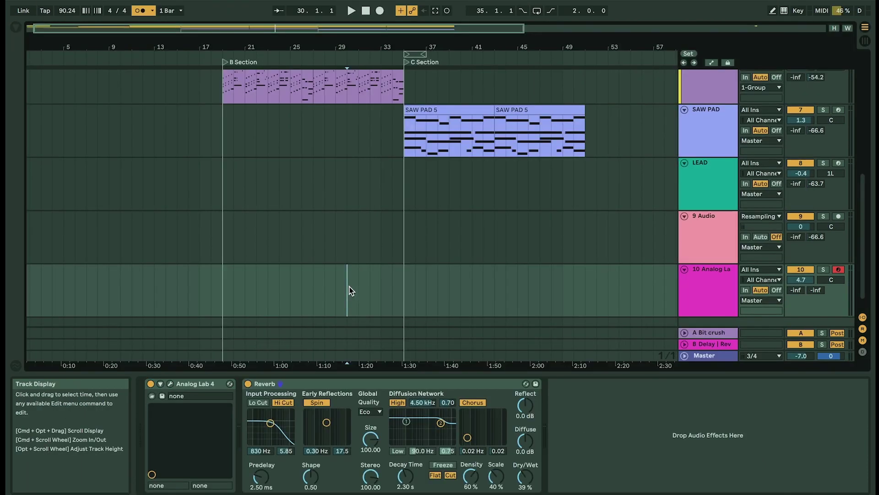
- Record an Analog Lab part through the C Section up to bar 52, starting playback from bar 30
{"action": "key", "text": "space"}
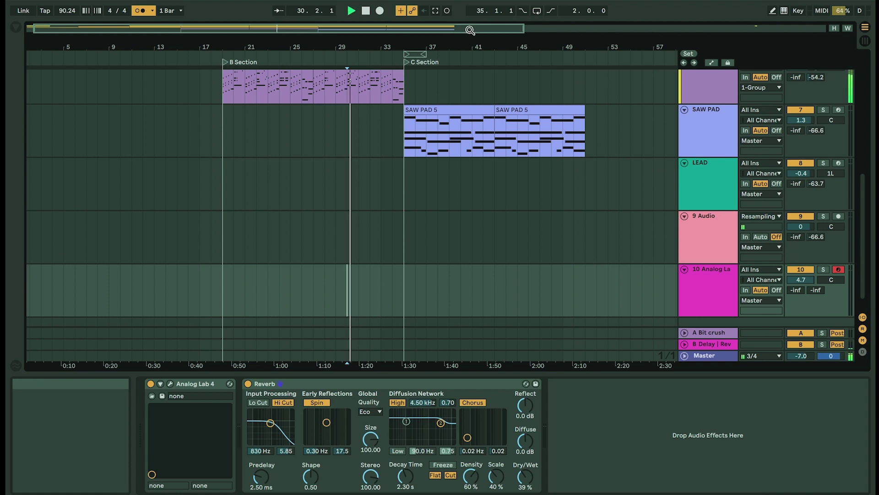
{"action": "left_click", "coordinate": [381, 11]}
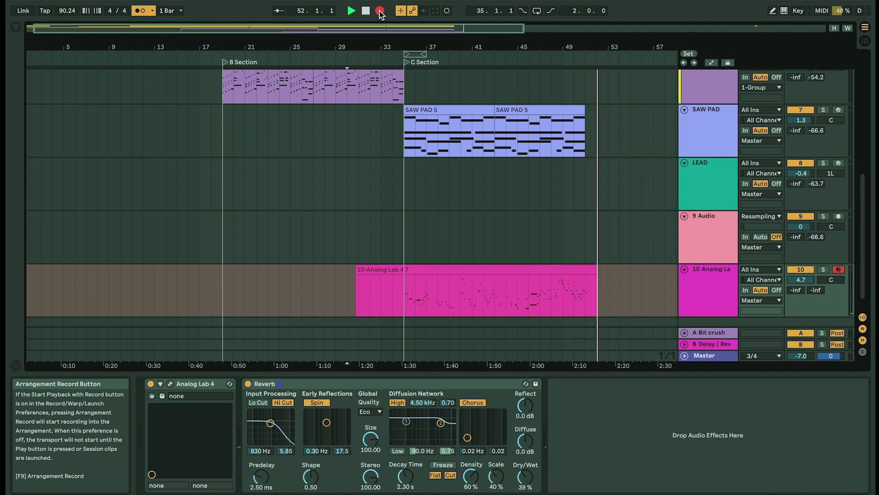
{"action": "left_click", "coordinate": [380, 14]}
{"action": "key", "text": "space"}
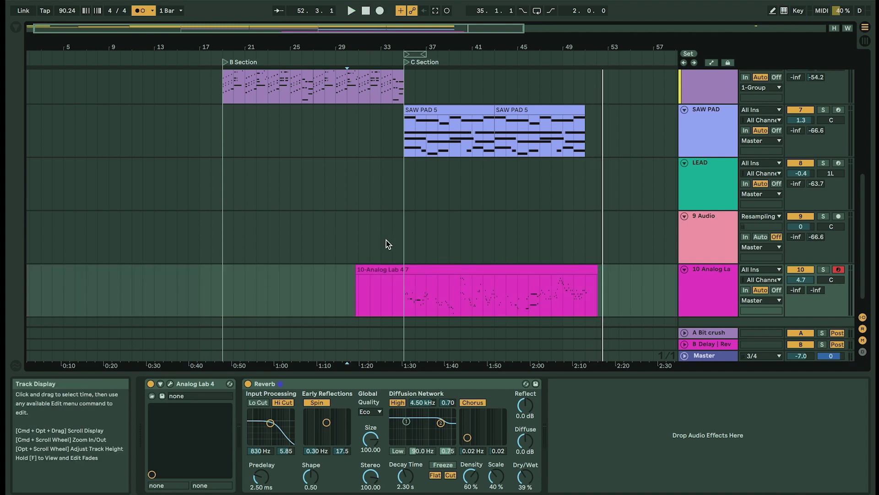
- Hide the device details and look over the tracks' clips up to the end of the C Section
{"action": "scroll", "coordinate": [438, 211], "scroll_direction": "right", "scroll_amount": 3}
{"action": "scroll", "coordinate": [438, 211], "scroll_direction": "down", "scroll_amount": 1}
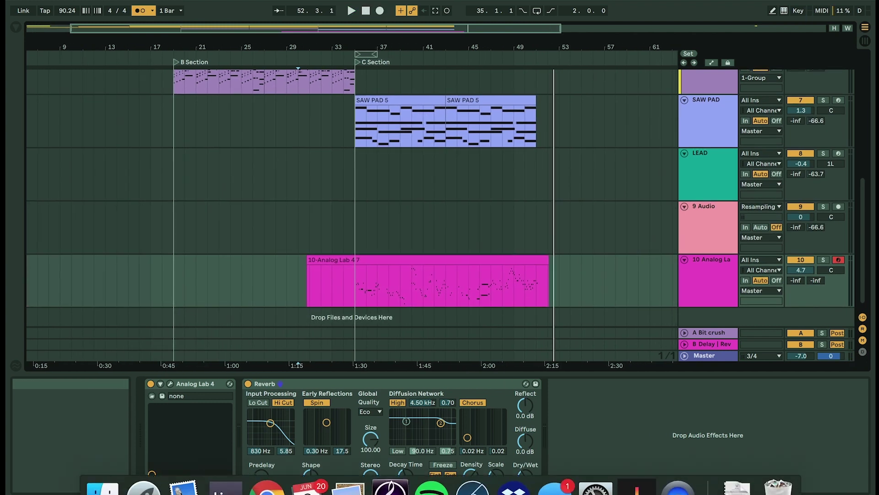
{"action": "key", "text": "super+alt+l"}
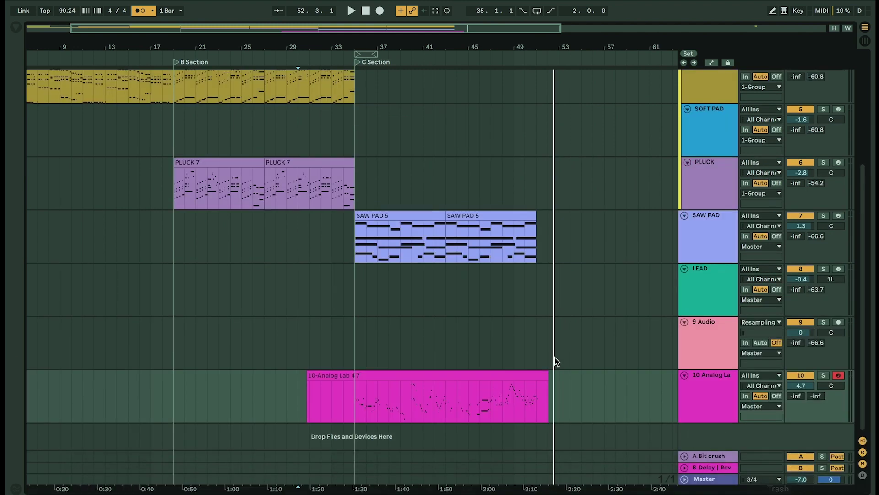
{"action": "scroll", "coordinate": [436, 286], "scroll_direction": "up", "scroll_amount": 5}
{"action": "scroll", "coordinate": [436, 286], "scroll_direction": "right", "scroll_amount": 2}
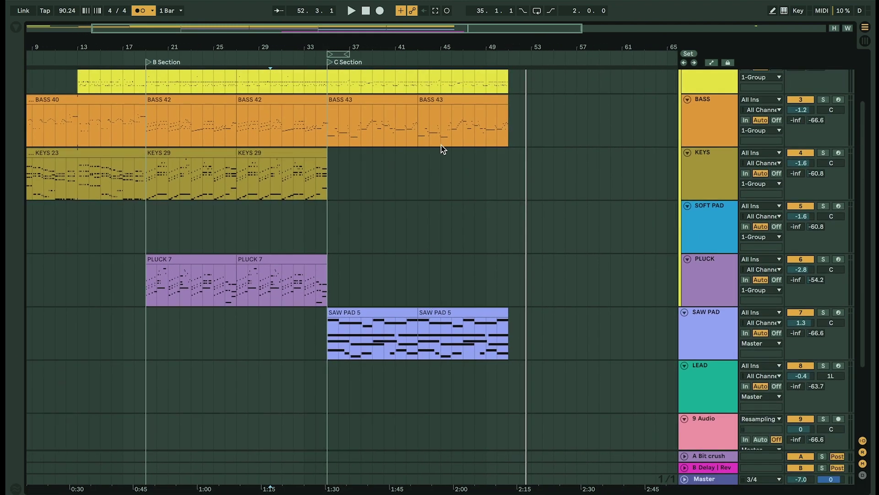
{"action": "scroll", "coordinate": [455, 305], "scroll_direction": "up", "scroll_amount": 3}
{"action": "scroll", "coordinate": [455, 305], "scroll_direction": "right", "scroll_amount": 2}
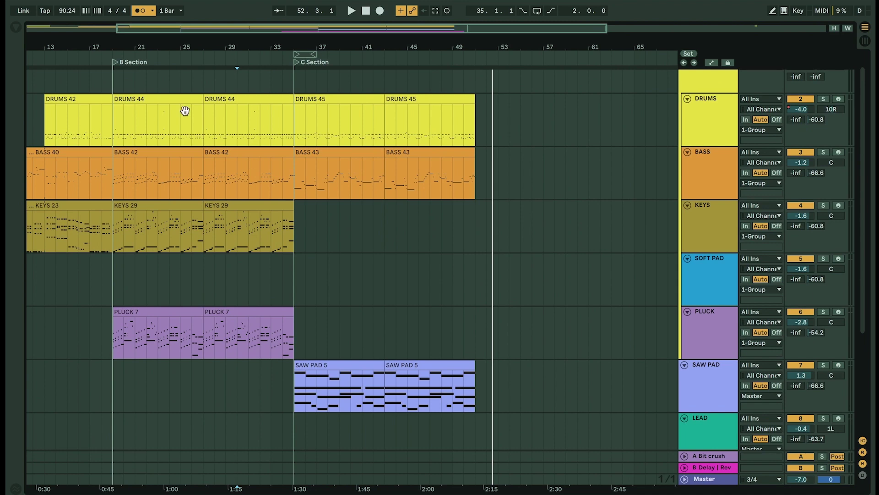
{"action": "scroll", "coordinate": [482, 86], "scroll_direction": "up", "scroll_amount": 5}
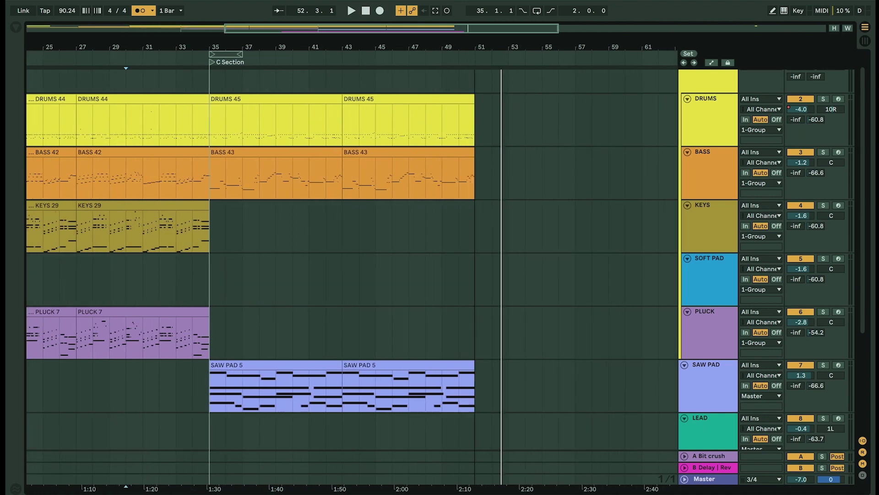
{"action": "right_click", "coordinate": [476, 57]}
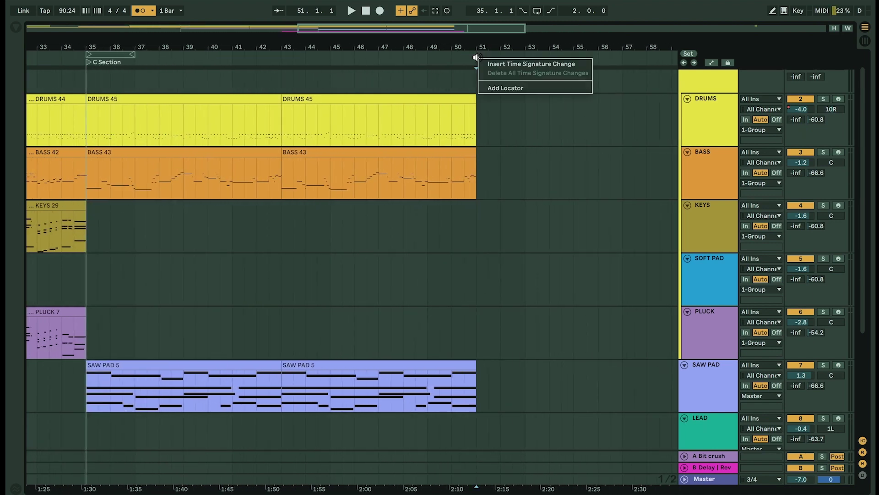
{"action": "left_click", "coordinate": [511, 64]}
{"action": "type", "text": "3"}
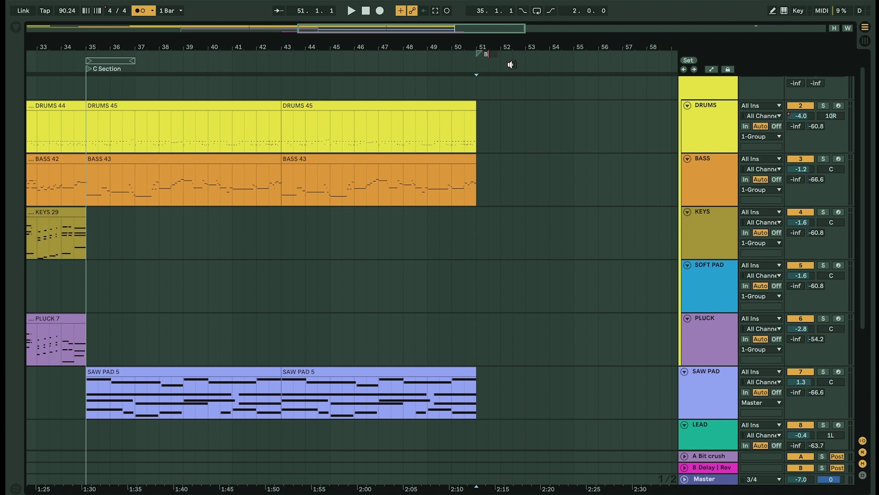
{"action": "left_click", "coordinate": [534, 108]}
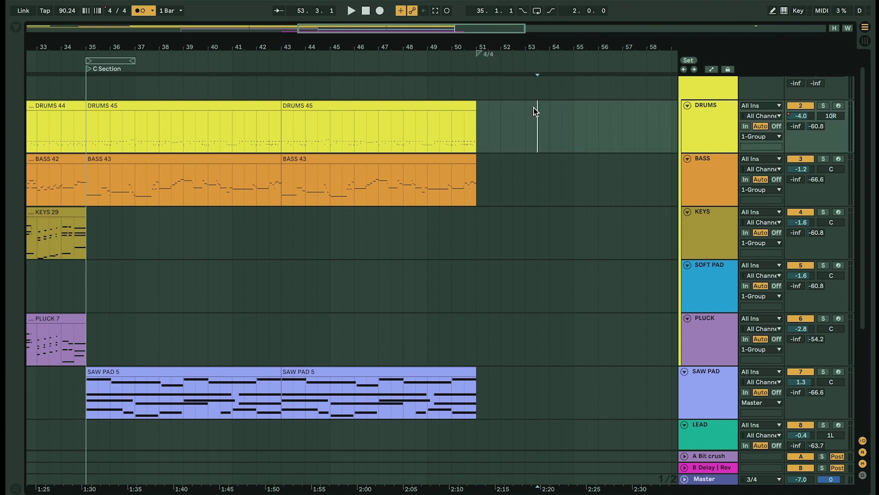
{"action": "right_click", "coordinate": [478, 50]}
{"action": "left_click", "coordinate": [486, 66]}
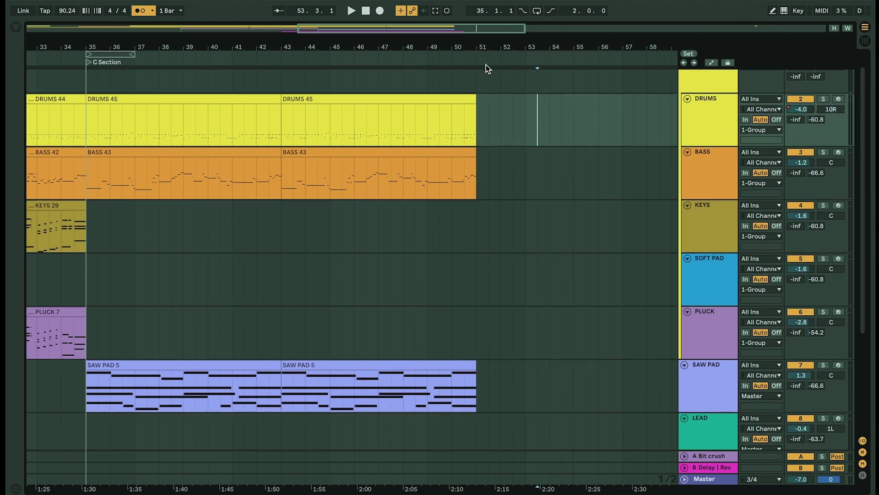
- Add a locator at bar 51 named "Back to the B section"
{"action": "right_click", "coordinate": [477, 59]}
{"action": "left_click", "coordinate": [504, 88]}
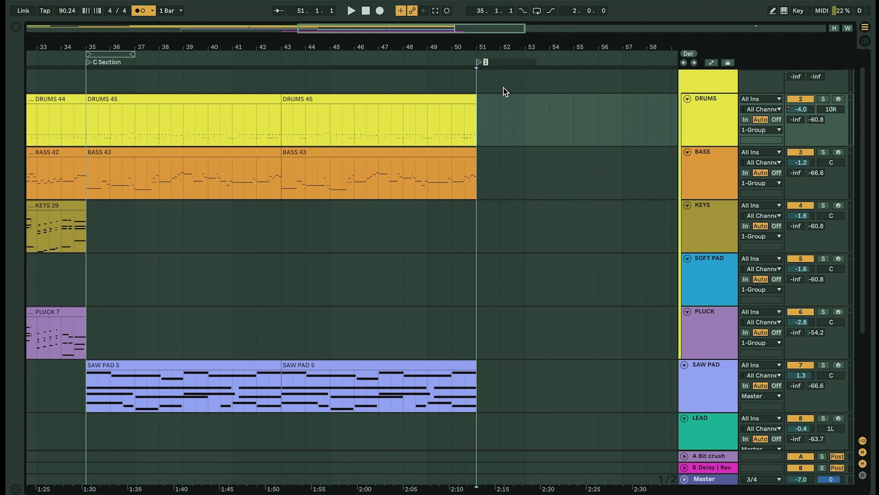
{"action": "type", "text": "Back to the B section"}
{"action": "left_click", "coordinate": [512, 114]}
- Copy the B Section clips of the DRUMS through PLUCK tracks, bars 19 to 35, and paste them at bar 51
{"action": "scroll", "coordinate": [294, 134], "scroll_direction": "down", "scroll_amount": 5}
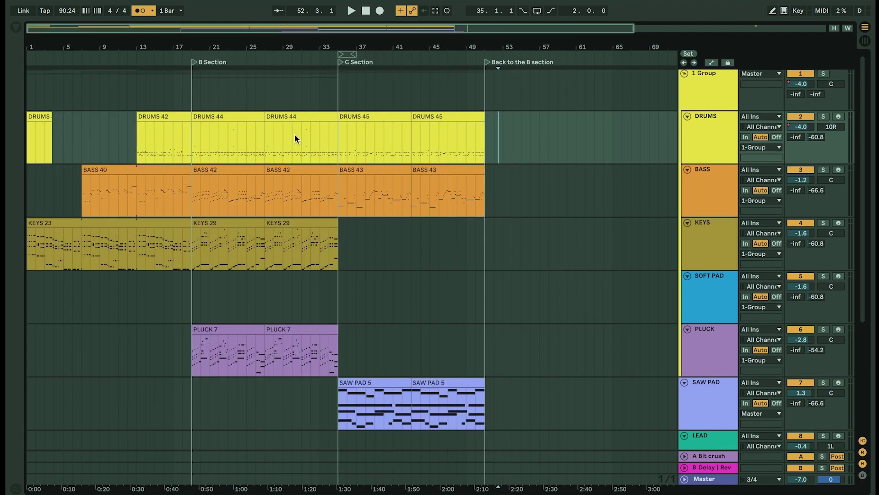
{"action": "left_click", "coordinate": [243, 118]}
{"action": "scroll", "coordinate": [273, 208], "scroll_direction": "down", "scroll_amount": 3}
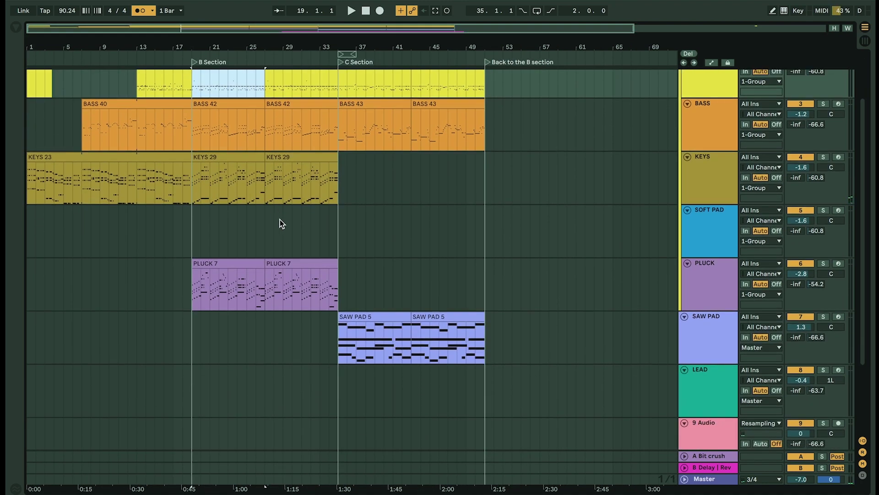
{"action": "left_click", "coordinate": [299, 263], "text": "shift"}
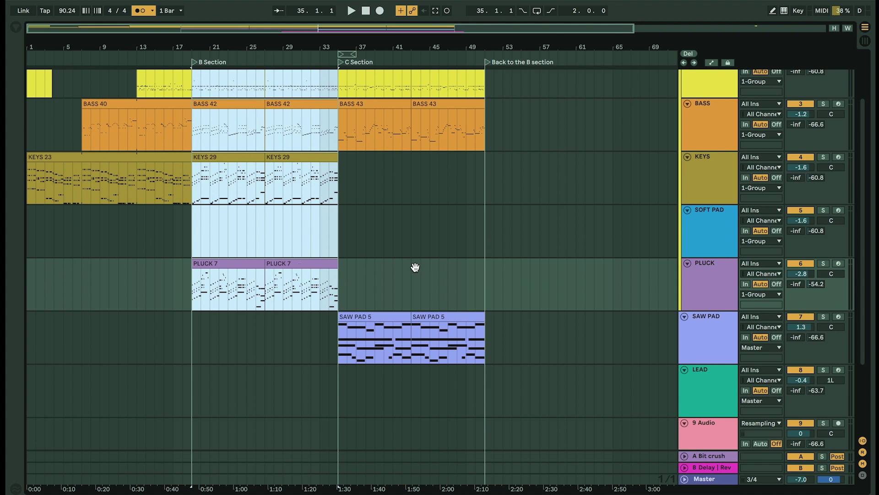
{"action": "scroll", "coordinate": [414, 268], "scroll_direction": "up", "scroll_amount": 3}
{"action": "scroll", "coordinate": [414, 268], "scroll_direction": "right", "scroll_amount": 2}
{"action": "left_click", "coordinate": [462, 145]}
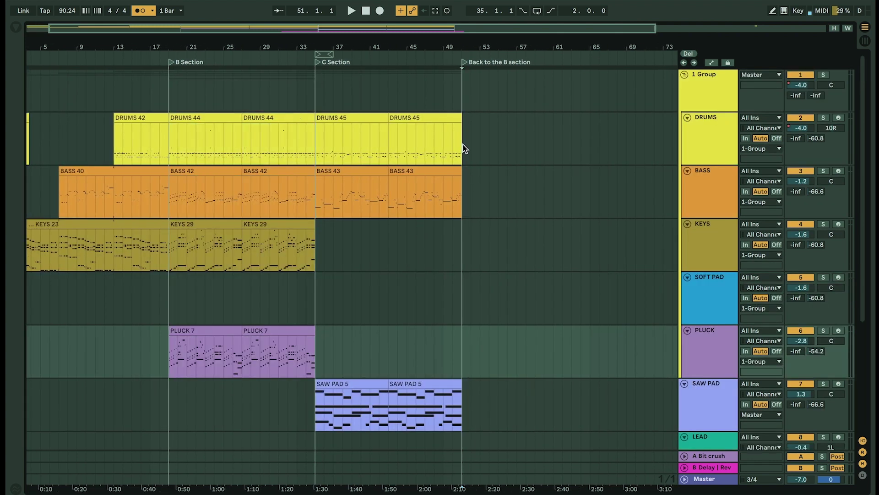
{"action": "key", "text": "ctrl+v"}
{"action": "left_click", "coordinate": [626, 352]}
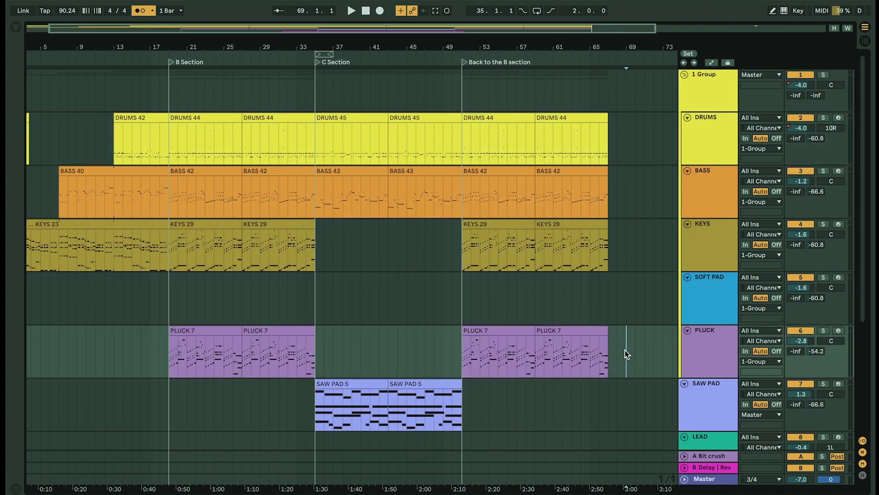
- Automate the Master's Track Volume with a curved fade-out from bar 59 to -inf dB at about bar 65
{"action": "scroll", "coordinate": [624, 356], "scroll_direction": "down", "scroll_amount": 7}
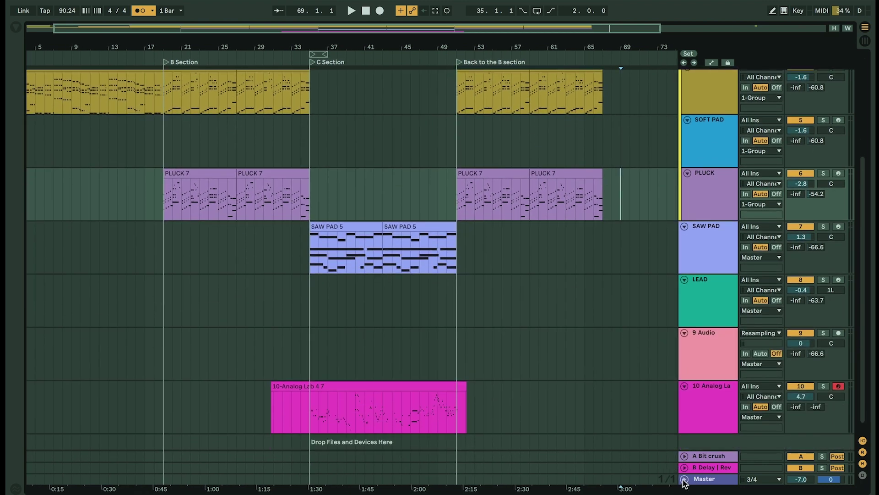
{"action": "left_click", "coordinate": [684, 478]}
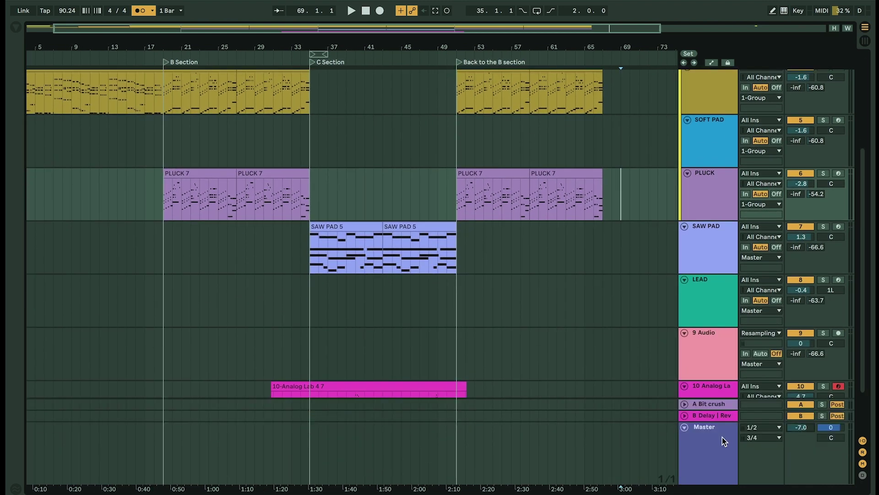
{"action": "key", "text": "a"}
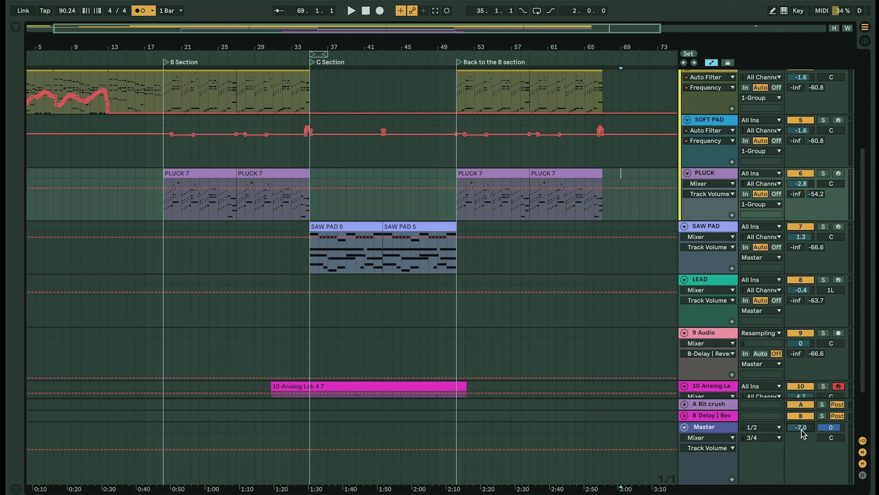
{"action": "left_click", "coordinate": [530, 449]}
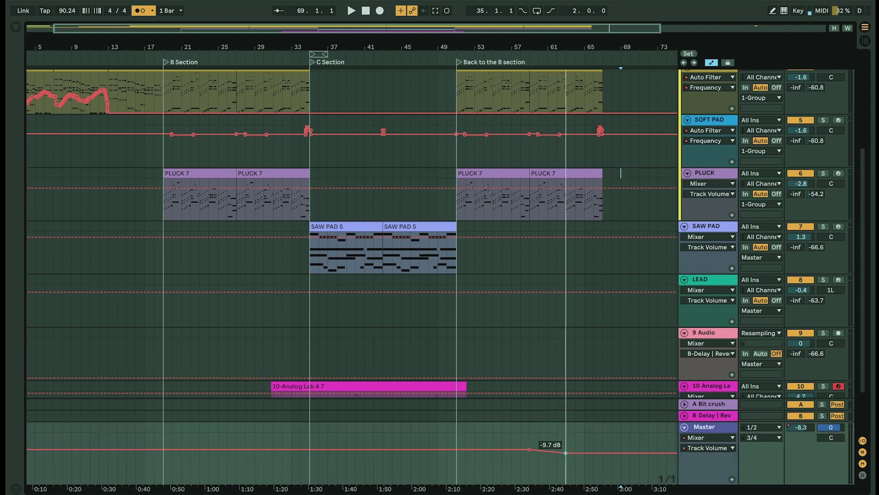
{"action": "left_click_drag", "start_coordinate": [594, 448], "coordinate": [587, 487]}
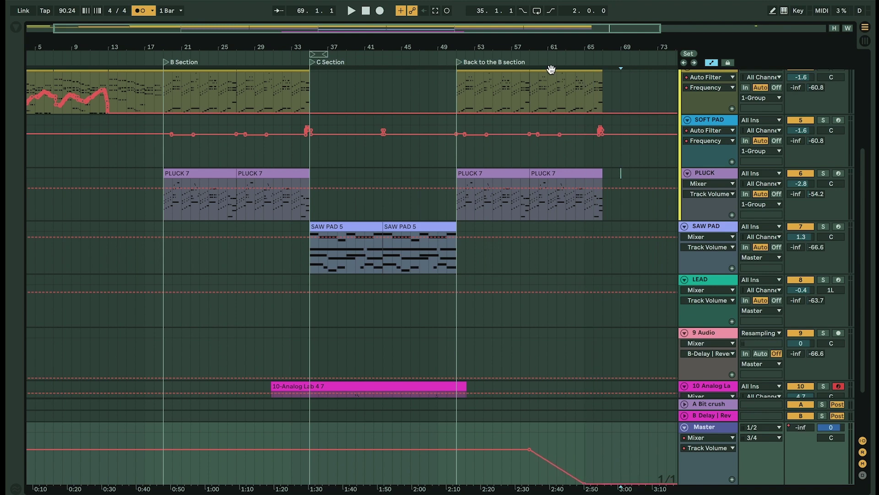
{"action": "left_click_drag", "start_coordinate": [546, 50], "coordinate": [550, 269]}
{"action": "scroll", "coordinate": [551, 268], "scroll_direction": "down", "scroll_amount": 2}
{"action": "scroll", "coordinate": [550, 269], "scroll_direction": "right", "scroll_amount": 3}
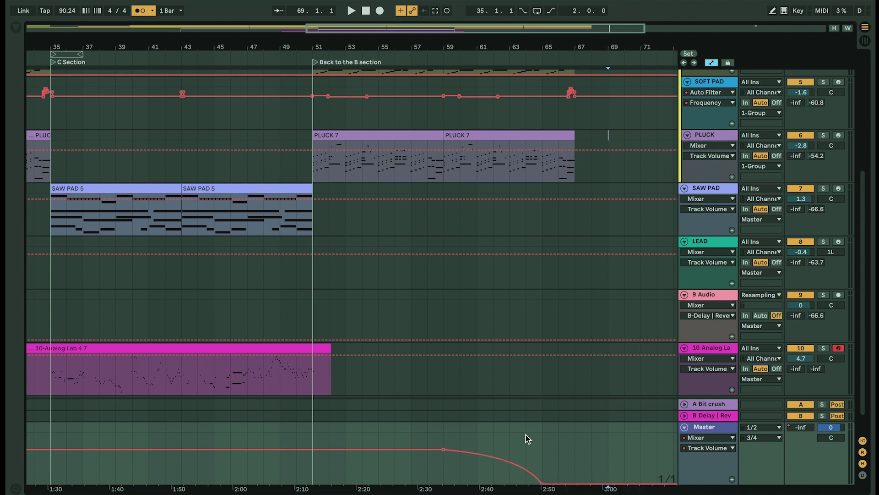
- Hide the automation lanes and fold the Master track
{"action": "left_click", "coordinate": [510, 386]}
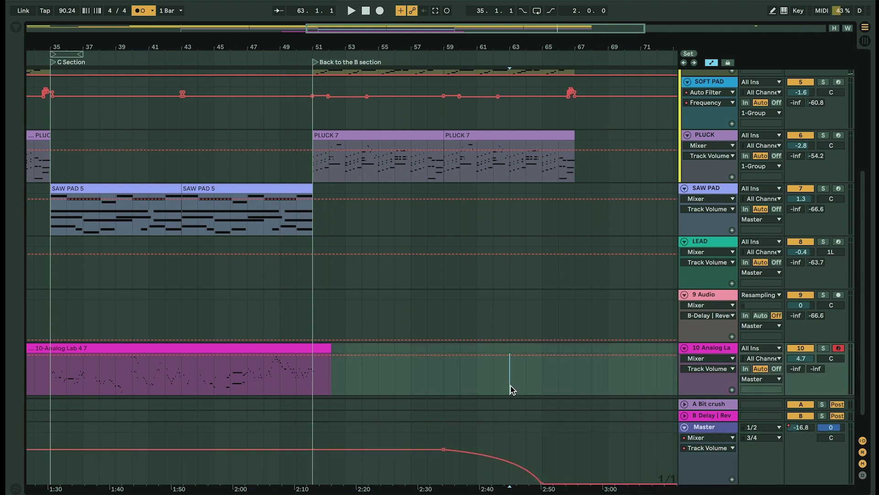
{"action": "key", "text": "a"}
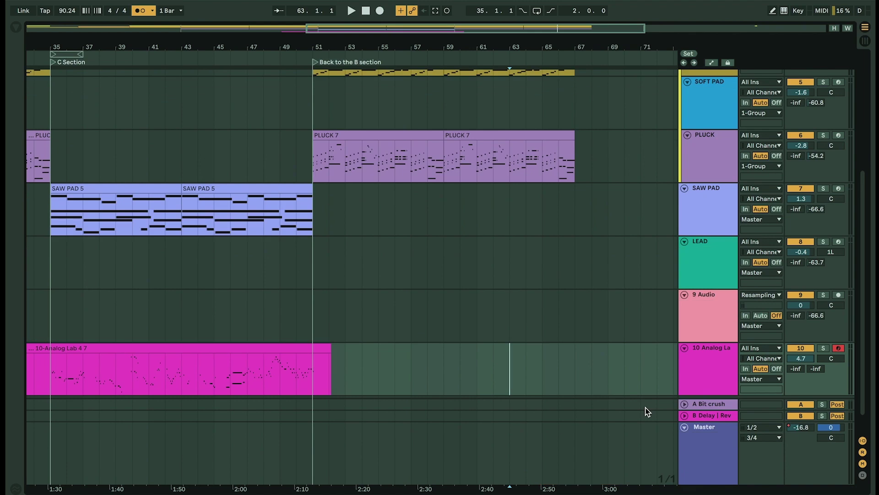
{"action": "left_click", "coordinate": [684, 426]}
{"action": "scroll", "coordinate": [401, 125], "scroll_direction": "up", "scroll_amount": 10}
{"action": "scroll", "coordinate": [401, 125], "scroll_direction": "left", "scroll_amount": 15}
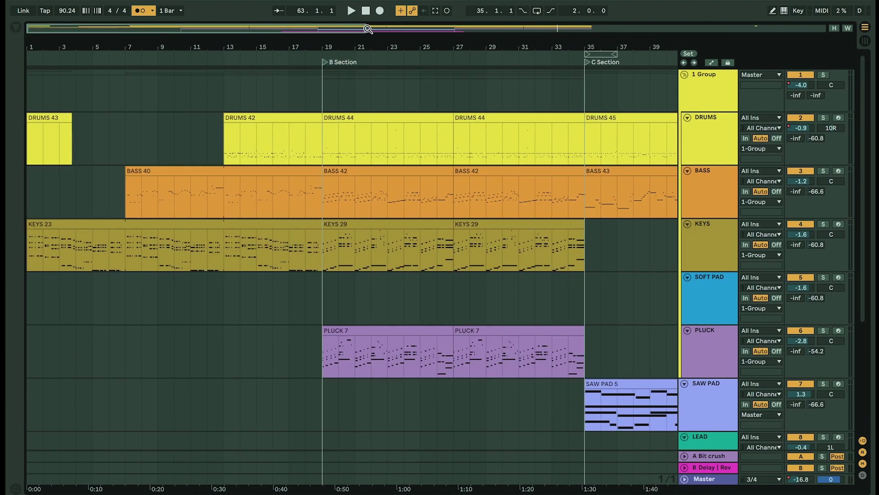
- Play the arrangement from bar 1 with Follow on and the metronome off
{"action": "left_click_drag", "start_coordinate": [280, 41], "coordinate": [281, 45]}
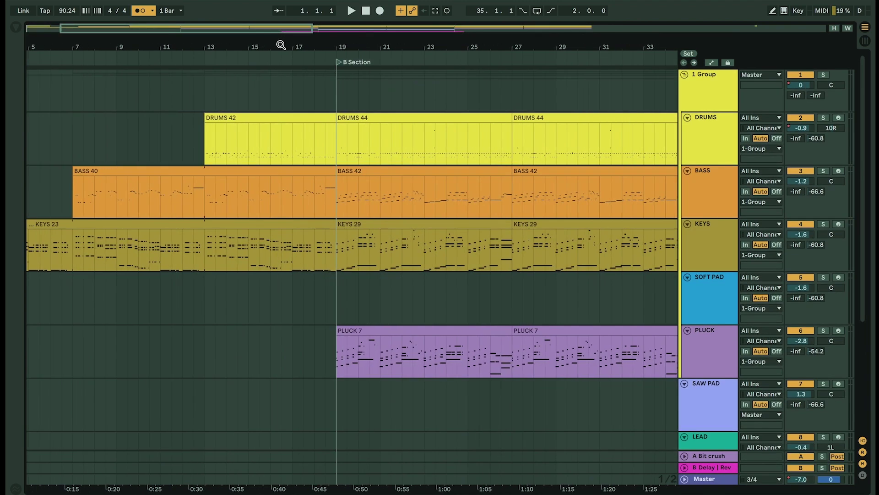
{"action": "left_click", "coordinate": [279, 12]}
{"action": "key", "text": "space"}
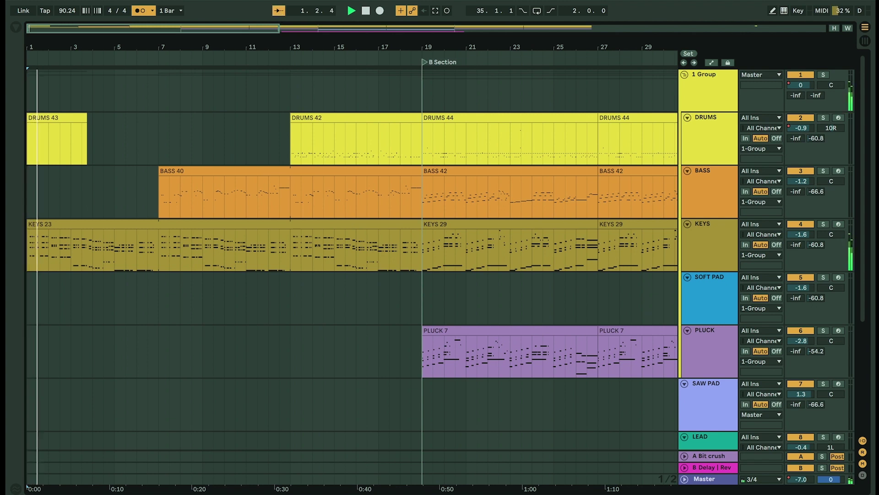
{"action": "left_click", "coordinate": [141, 11]}
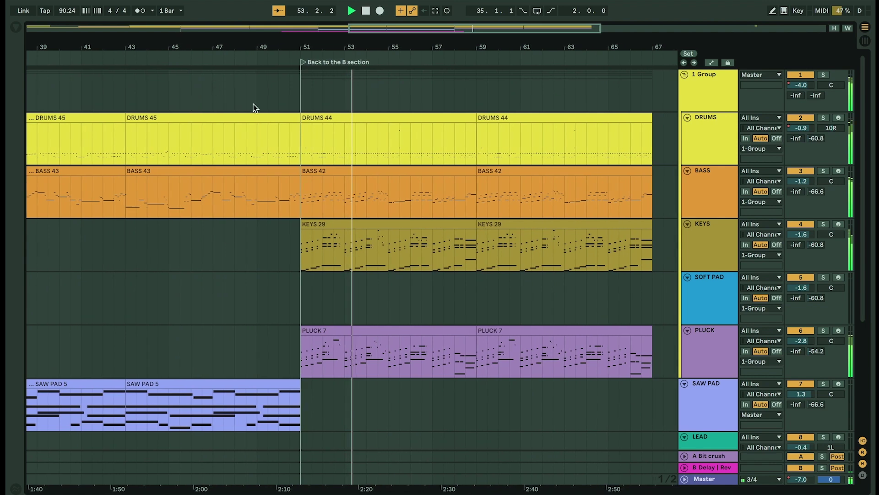
- Examine the Master's volume fade during the ending's playback, and hide its automation and fold the track again
{"action": "left_click", "coordinate": [685, 479]}
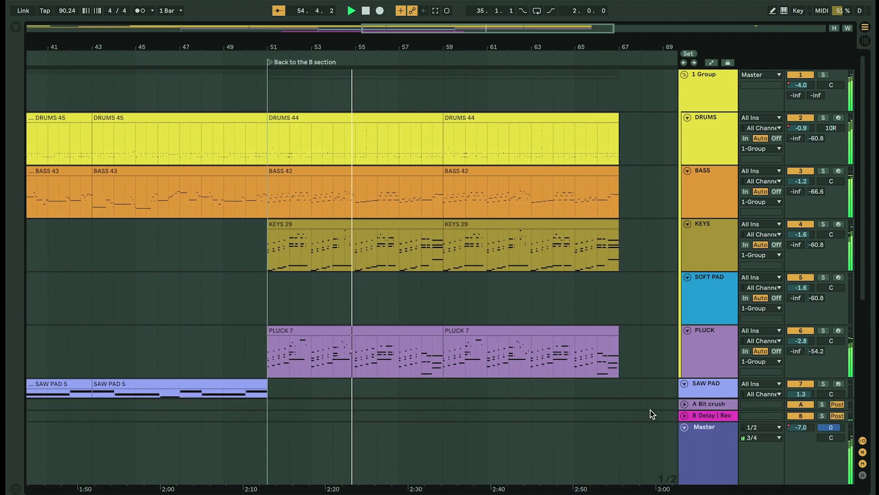
{"action": "key", "text": "a"}
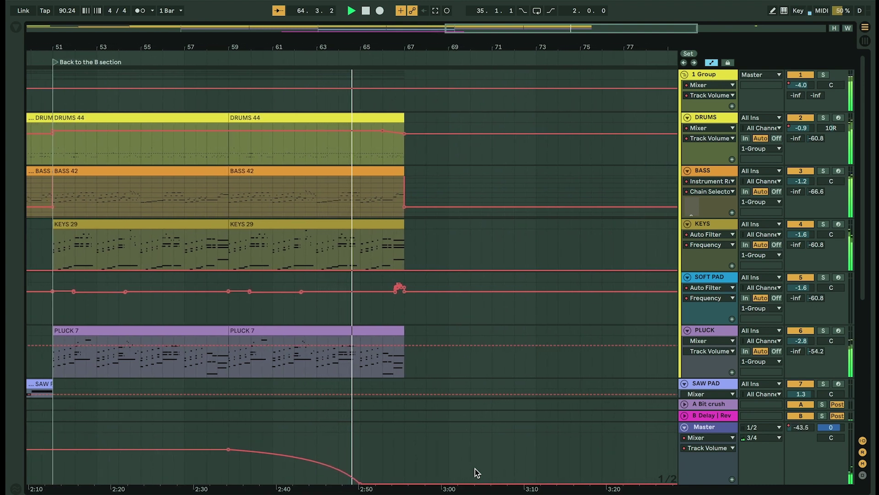
{"action": "scroll", "coordinate": [457, 406], "scroll_direction": "left", "scroll_amount": 5}
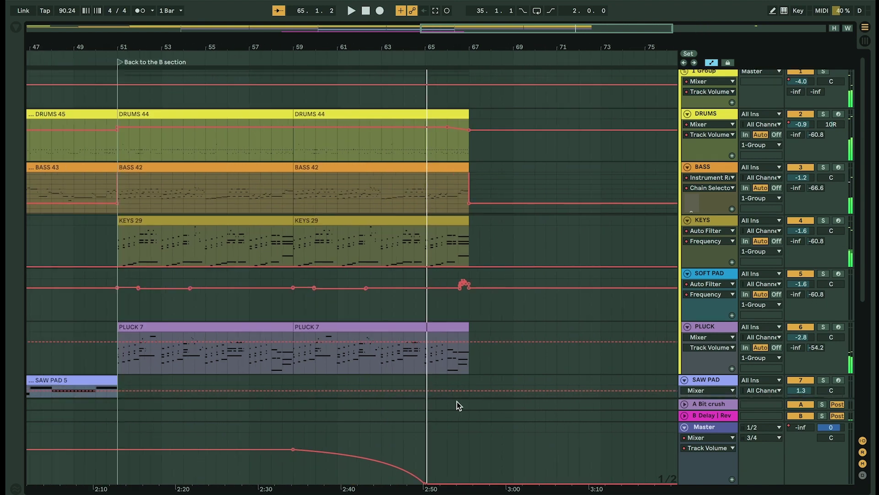
{"action": "key", "text": "a"}
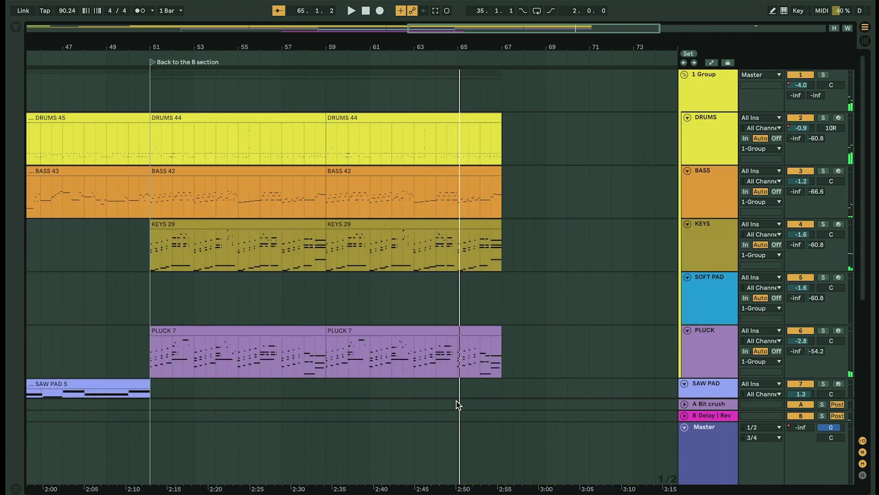
{"action": "left_click", "coordinate": [685, 429]}
{"action": "scroll", "coordinate": [565, 356], "scroll_direction": "left", "scroll_amount": 10}
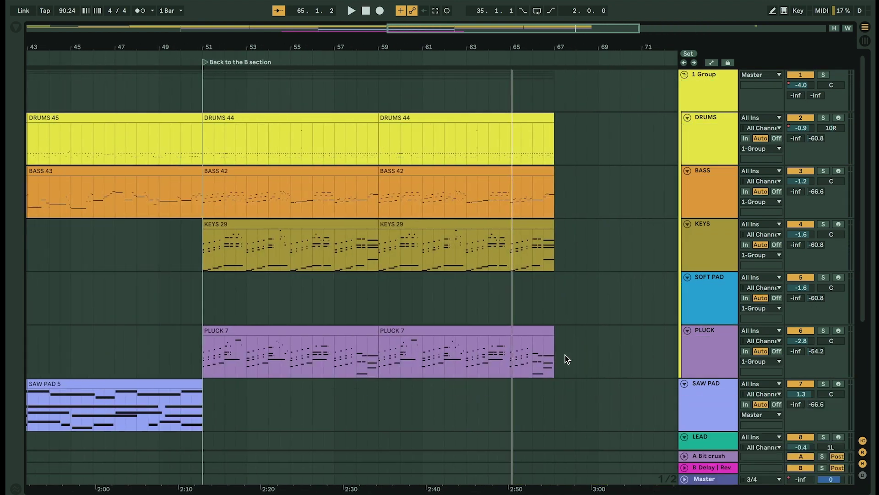
- Ramp the 1 Group's Track Volume automation up from bar 50 to 0.0 dB at bar 51
{"action": "scroll", "coordinate": [471, 329], "scroll_direction": "left", "scroll_amount": 8}
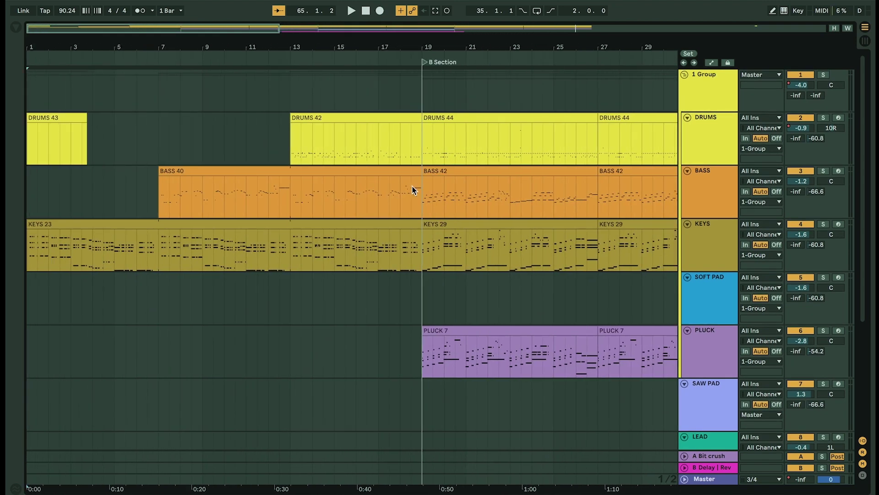
{"action": "left_click_drag", "start_coordinate": [389, 45], "coordinate": [389, 64]}
{"action": "scroll", "coordinate": [522, 189], "scroll_direction": "right", "scroll_amount": 10}
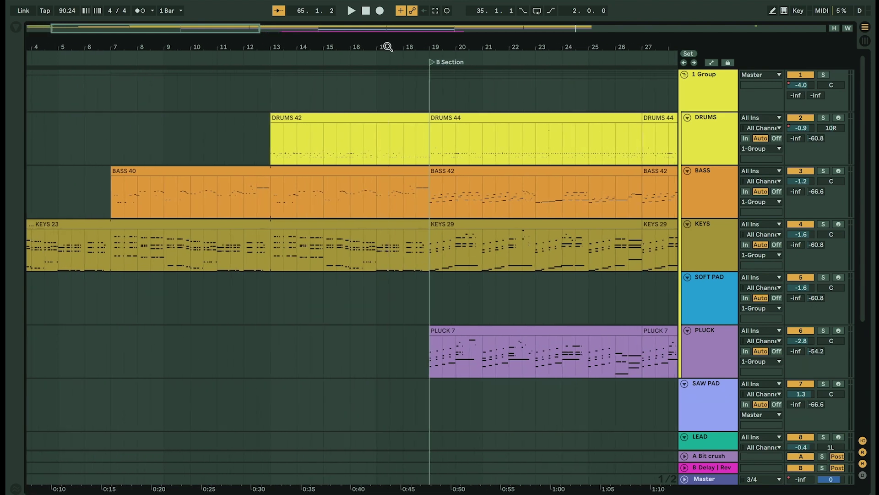
{"action": "scroll", "coordinate": [522, 189], "scroll_direction": "right", "scroll_amount": 9}
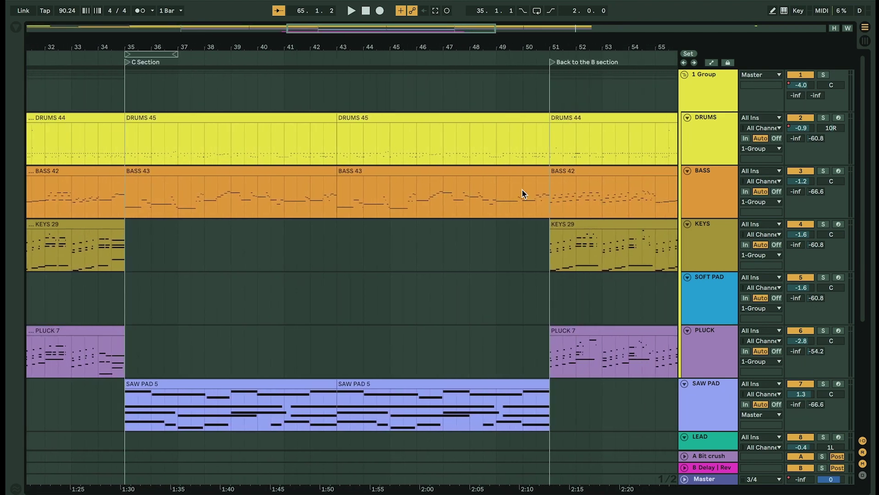
{"action": "scroll", "coordinate": [522, 190], "scroll_direction": "left", "scroll_amount": 4}
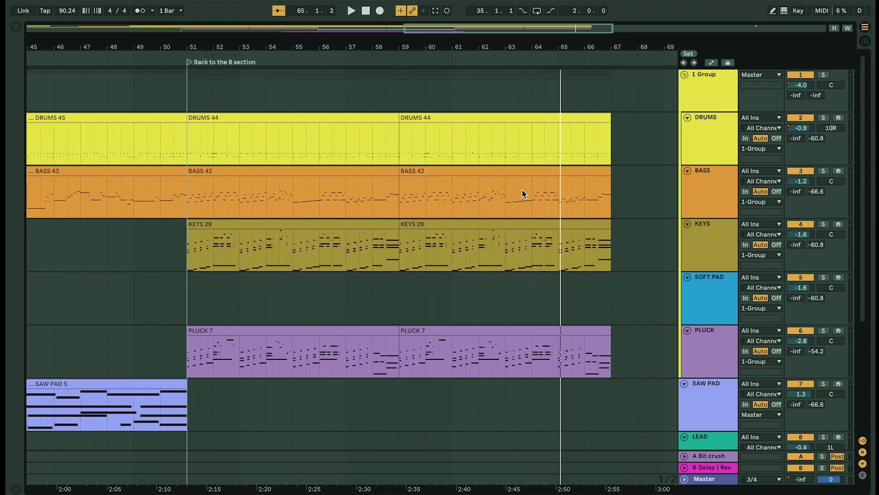
{"action": "key", "text": "a"}
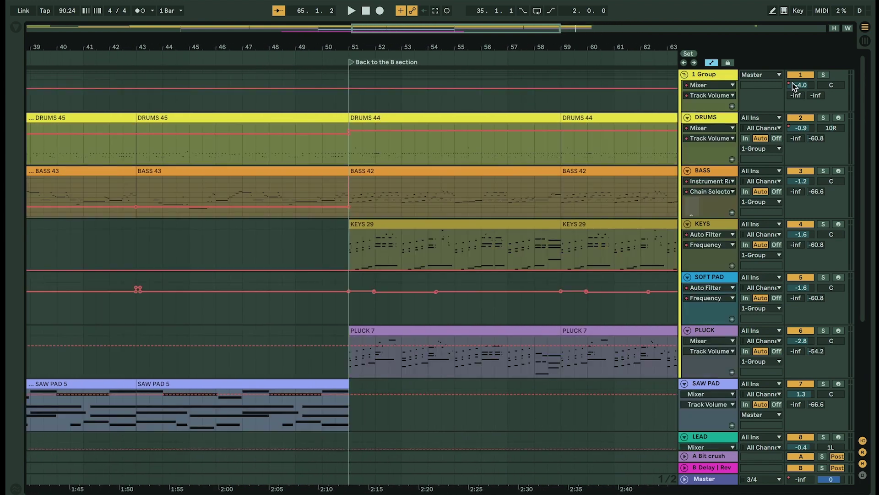
{"action": "scroll", "coordinate": [411, 112], "scroll_direction": "left", "scroll_amount": 5}
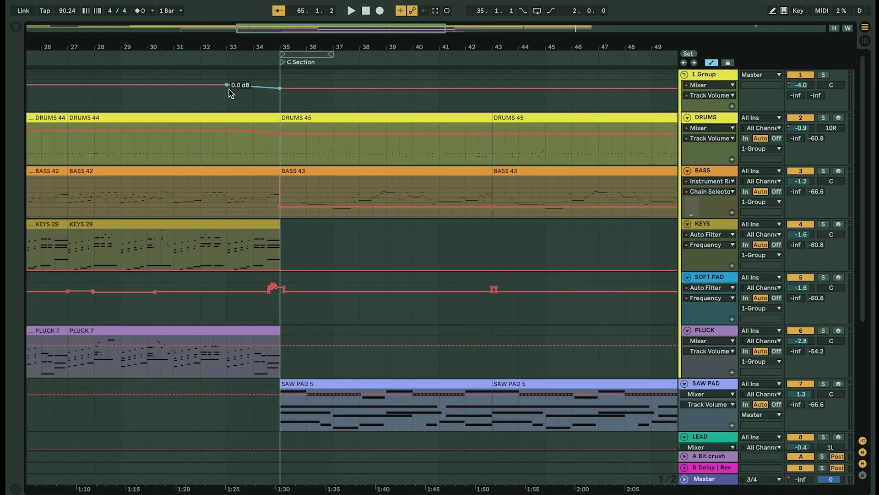
{"action": "scroll", "coordinate": [402, 80], "scroll_direction": "right", "scroll_amount": 5}
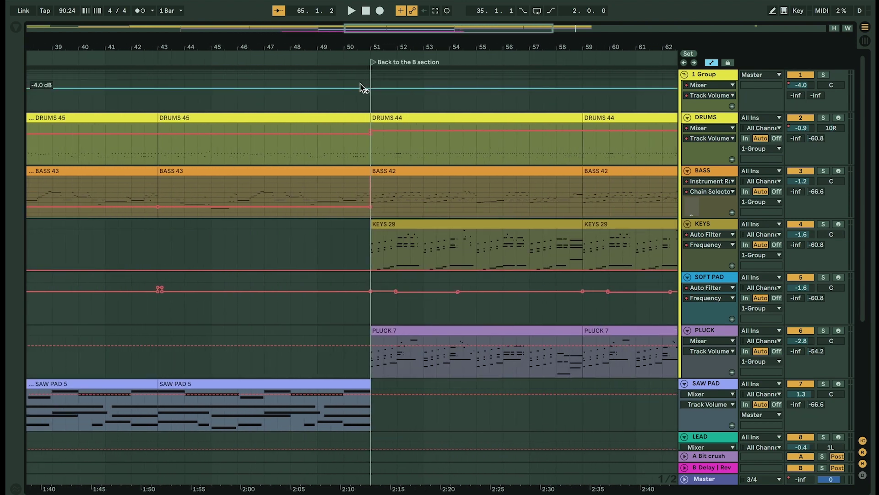
{"action": "left_click_drag", "start_coordinate": [370, 87], "coordinate": [370, 85]}
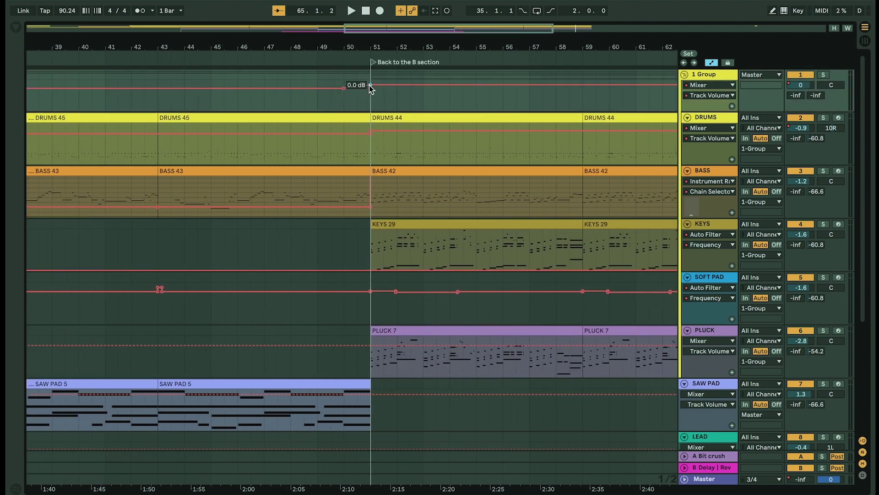
- Check the tracks below the folded 1 Group, unfold it again and hide the automation lanes
{"action": "left_click", "coordinate": [684, 74]}
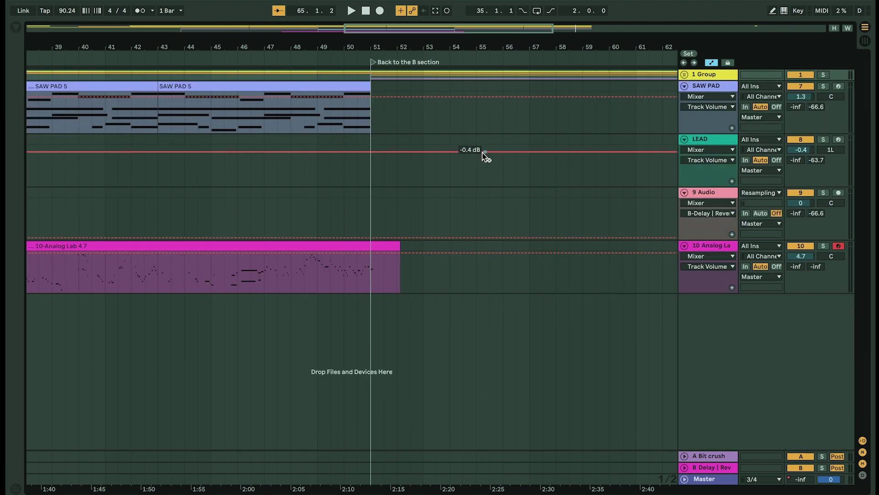
{"action": "left_click", "coordinate": [683, 73]}
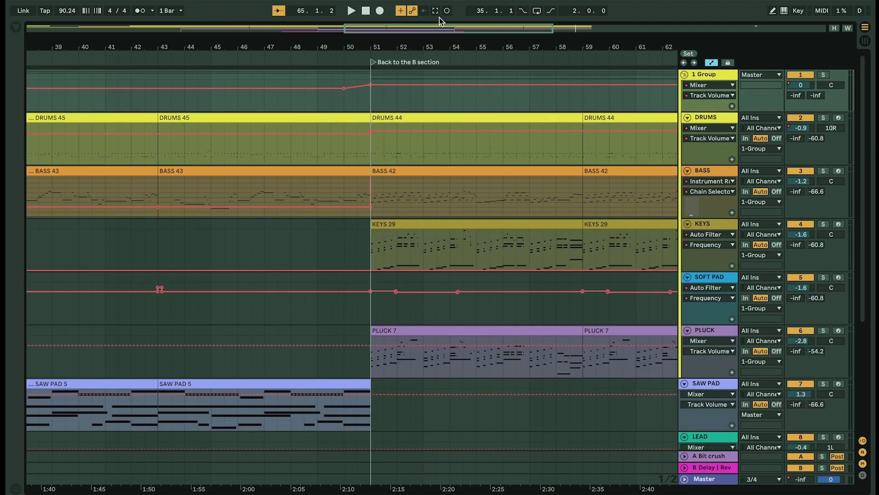
{"action": "key", "text": "a"}
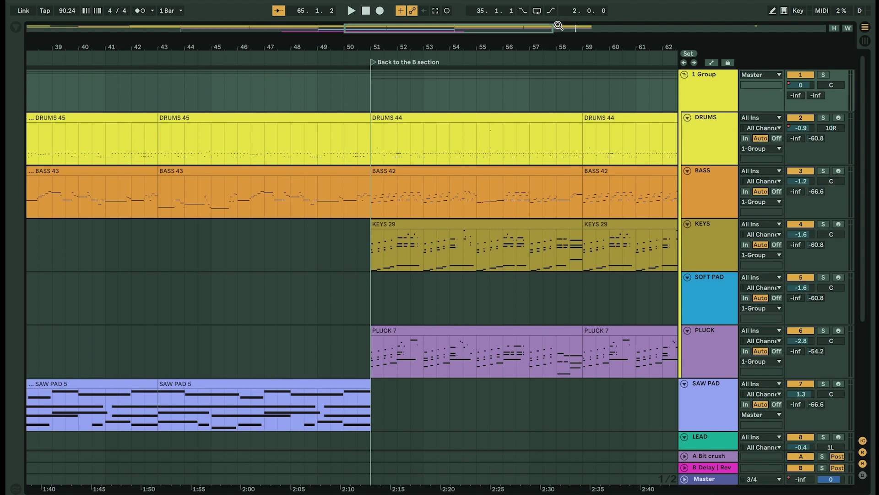
- Play the arrangement from bar 7 and arm the KEYS track
{"action": "scroll", "coordinate": [405, 197], "scroll_direction": "left", "scroll_amount": 15}
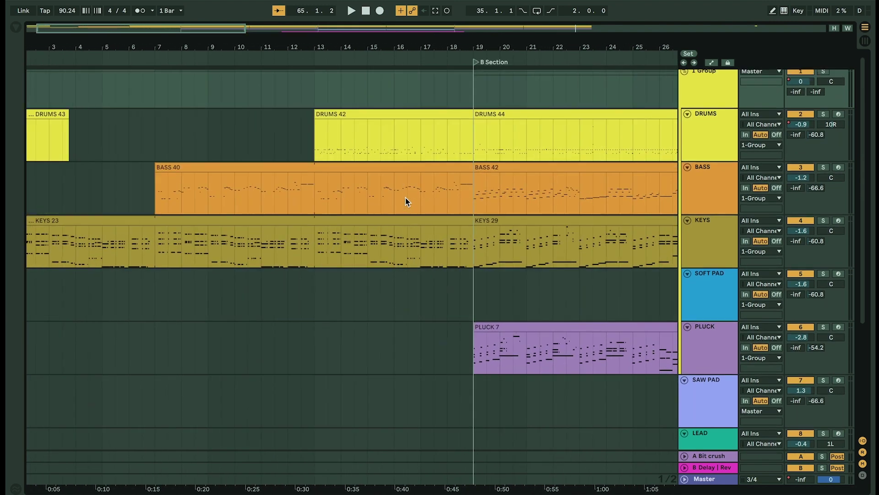
{"action": "left_click", "coordinate": [186, 245]}
{"action": "key", "text": "space"}
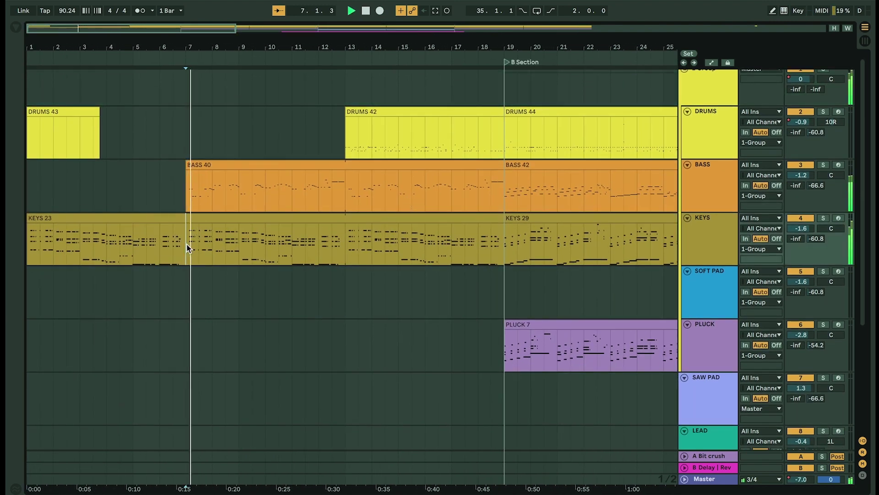
{"action": "left_click", "coordinate": [838, 219]}
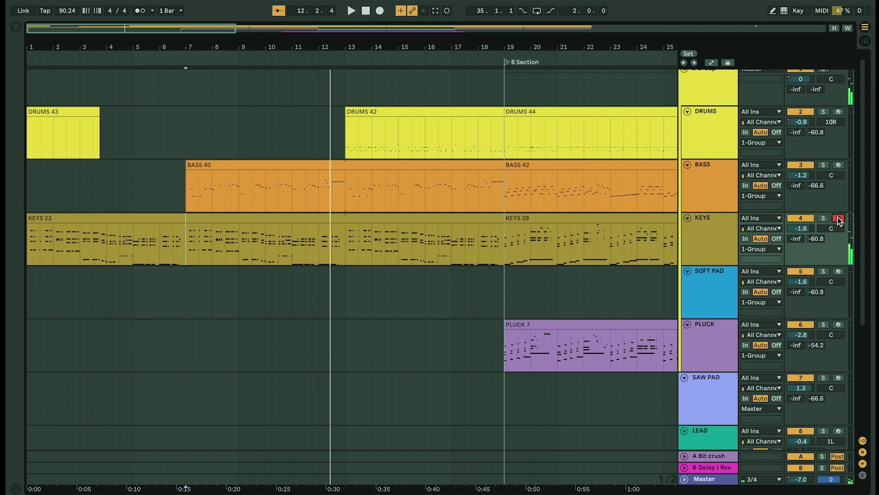
- Play the arrangement from the start of the B Section at bar 19 and arm the PLUCK track
{"action": "left_click", "coordinate": [464, 245]}
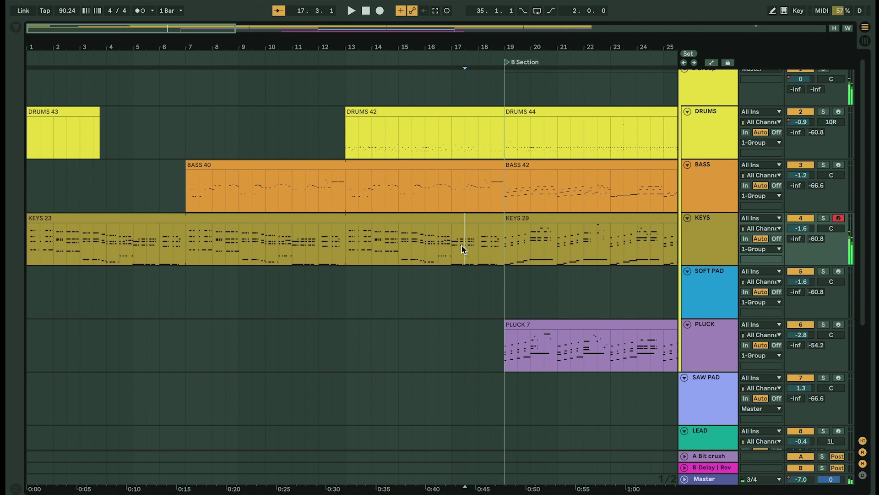
{"action": "left_click", "coordinate": [609, 251]}
{"action": "scroll", "coordinate": [444, 353], "scroll_direction": "right", "scroll_amount": 2}
{"action": "scroll", "coordinate": [444, 353], "scroll_direction": "down", "scroll_amount": 1}
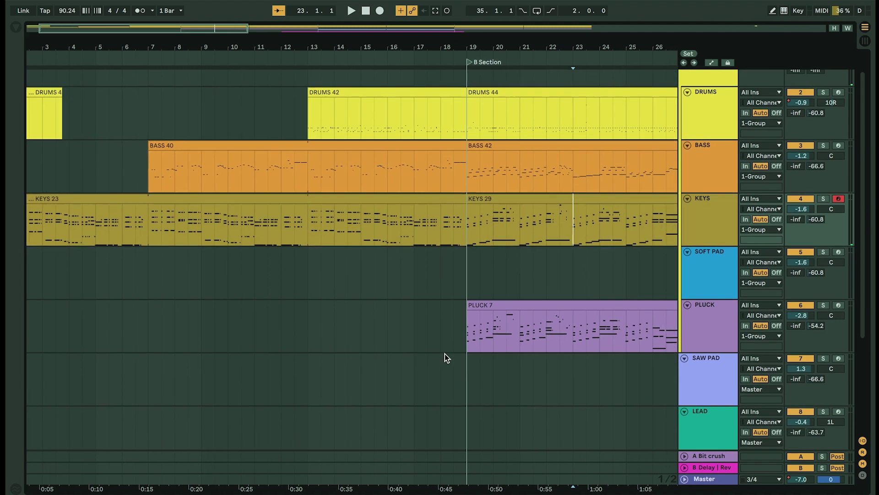
{"action": "left_click", "coordinate": [466, 331]}
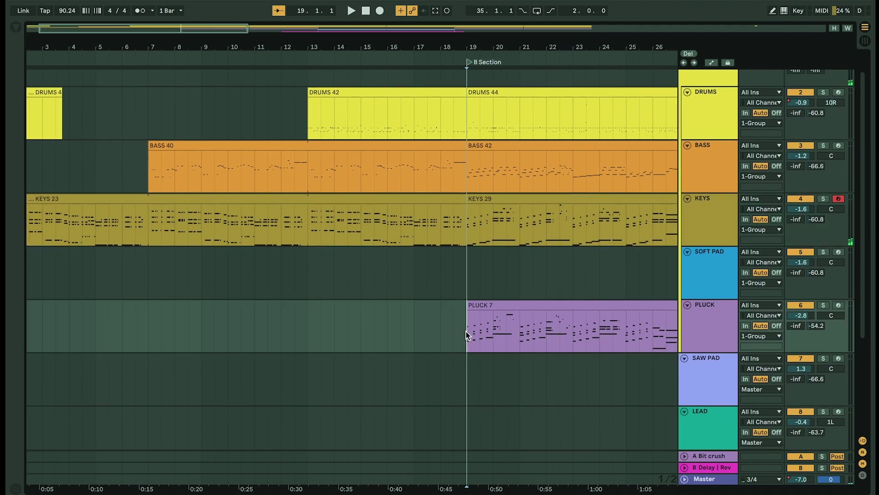
{"action": "key", "text": "space"}
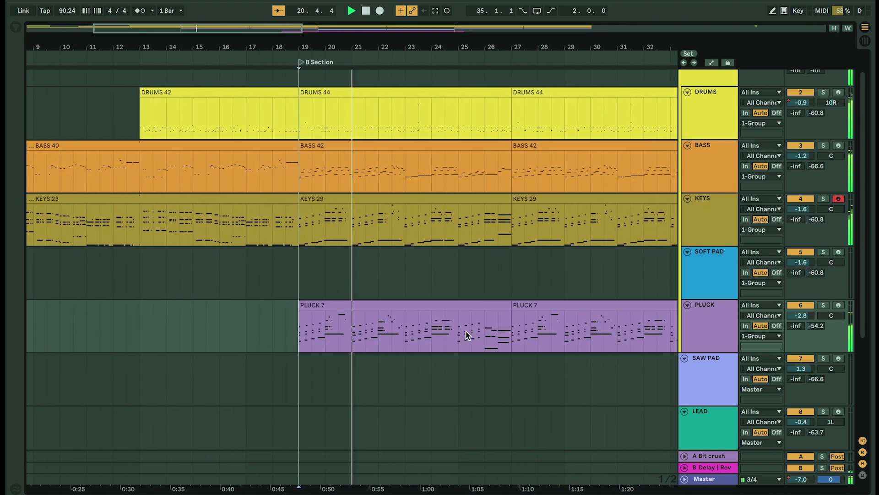
{"action": "left_click", "coordinate": [839, 306]}
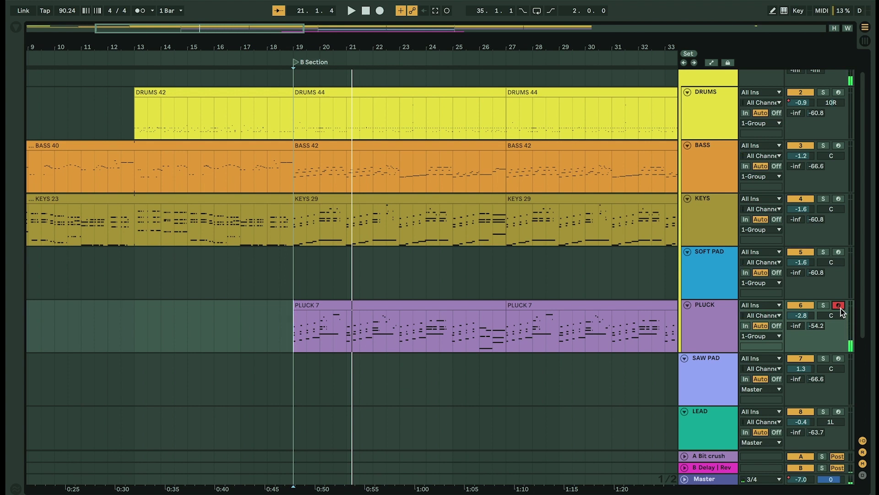
- Play the B Section again from bar 21 to listen to the PLUCK part, and stop playback
{"action": "key", "text": "space"}
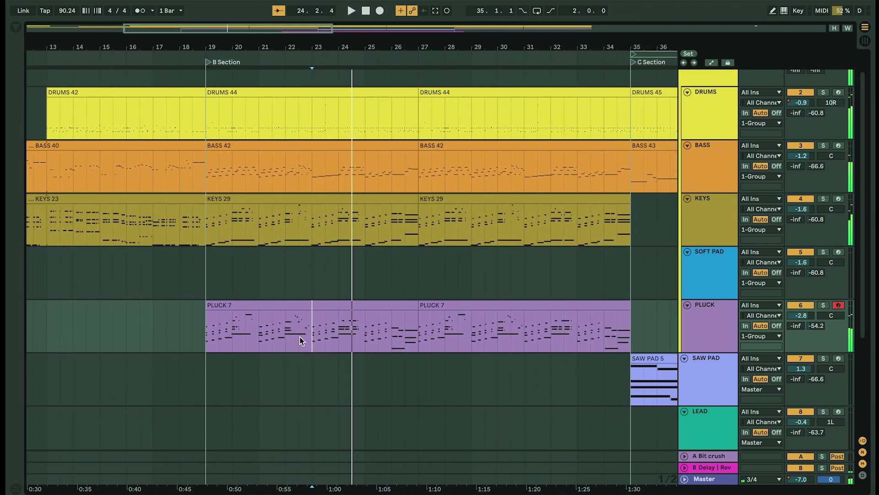
{"action": "left_click", "coordinate": [254, 340]}
{"action": "key", "text": "space"}
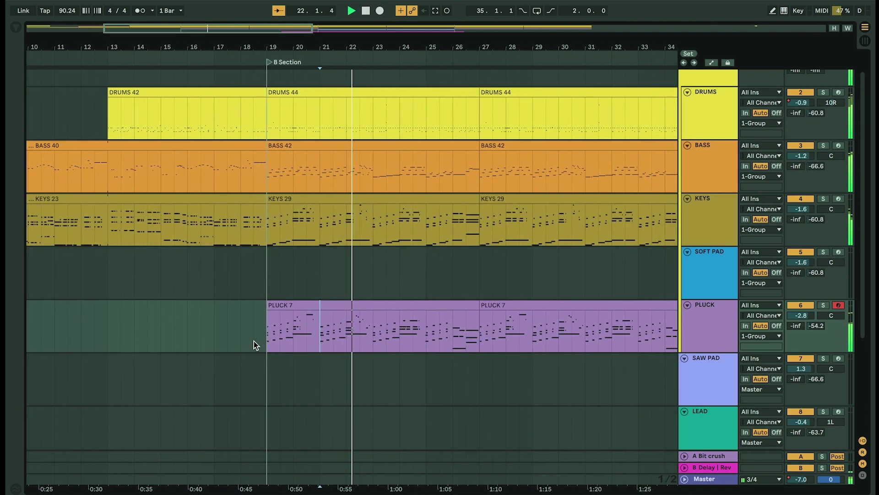
{"action": "key", "text": "space"}
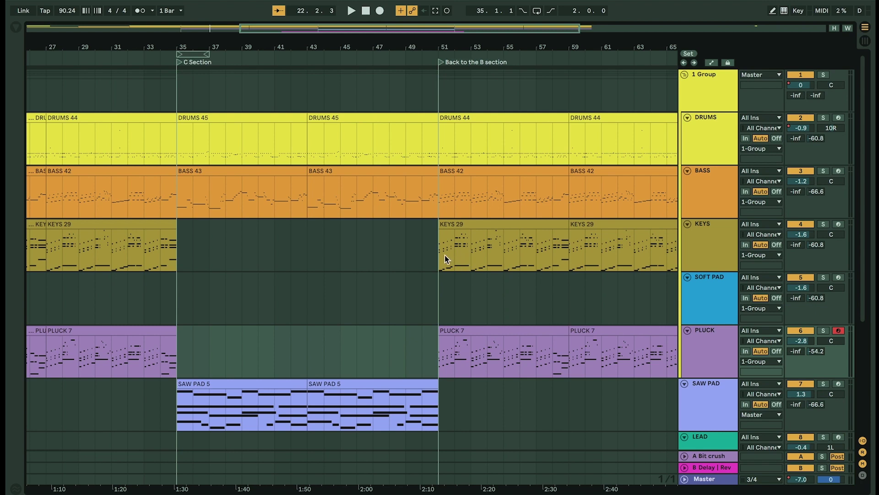
{"action": "key", "text": "Tab"}
{"action": "key", "text": "Tab"}
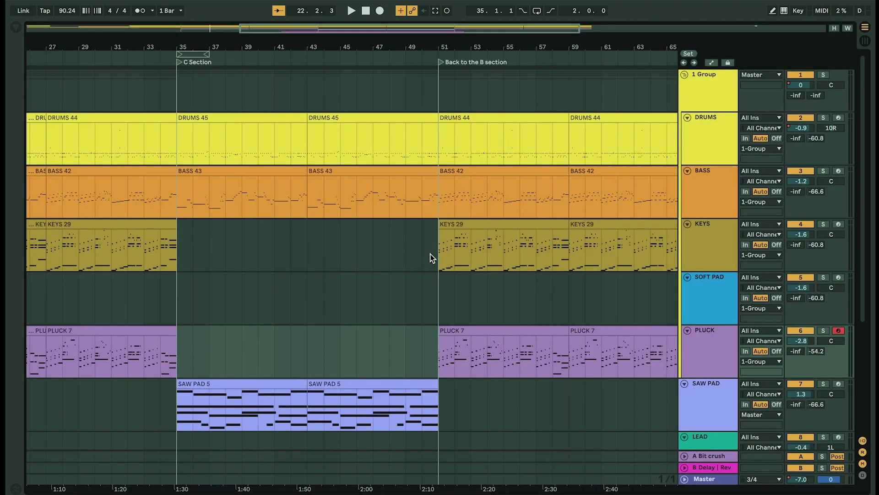